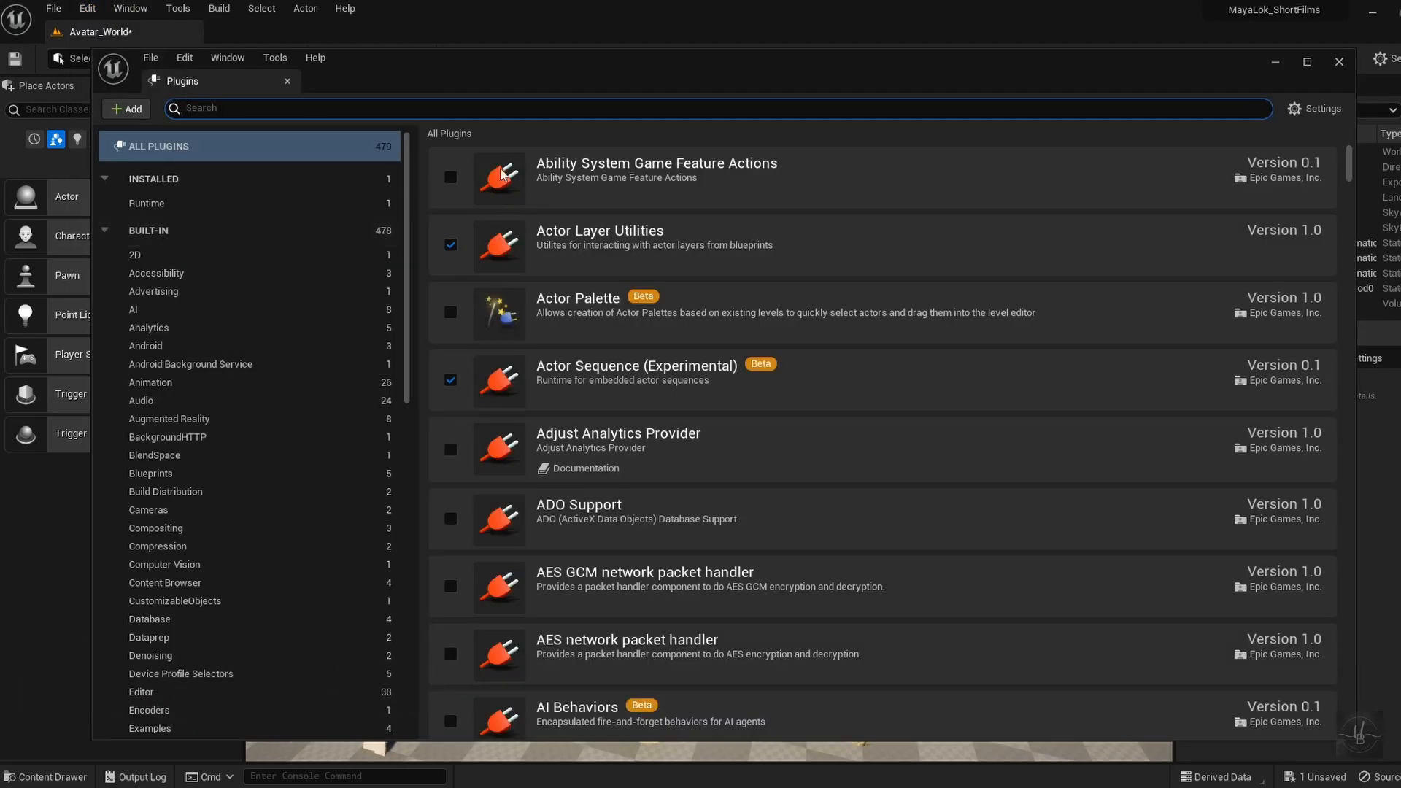
Search the plugin list for "water" to check that the Water plugin is enabled, and close the plugin window
{"action": "left_click", "coordinate": [531, 109]}
{"action": "type", "text": "water"}
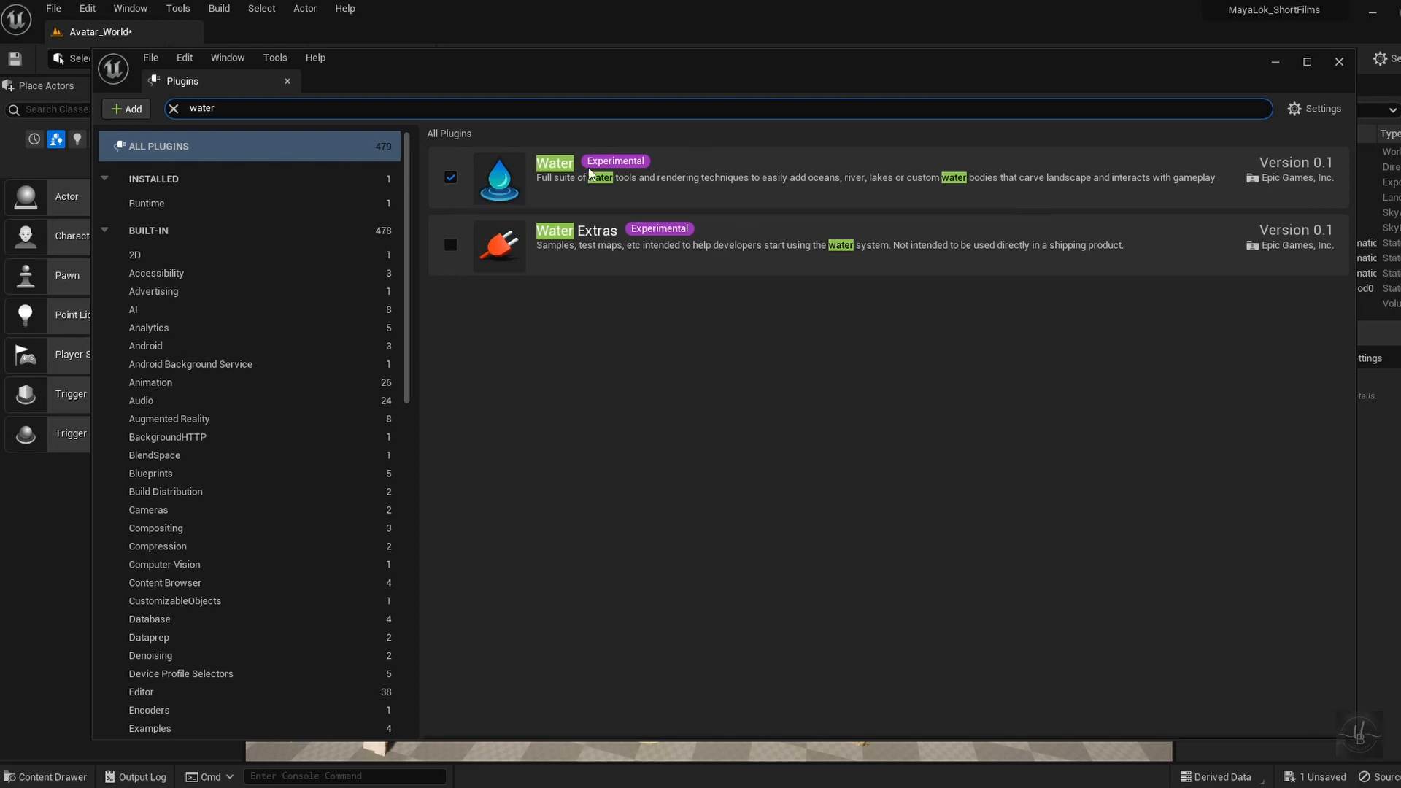
{"action": "left_click", "coordinate": [1335, 70]}
Find the water actors and place a Water Body Ocean in the level near the rocks
{"action": "key", "text": "s"}
{"action": "right_click_drag", "start_coordinate": [679, 223], "coordinate": [679, 223]}
{"action": "key", "text": "a"}
{"action": "left_click", "coordinate": [99, 111]}
{"action": "type", "text": "w"}
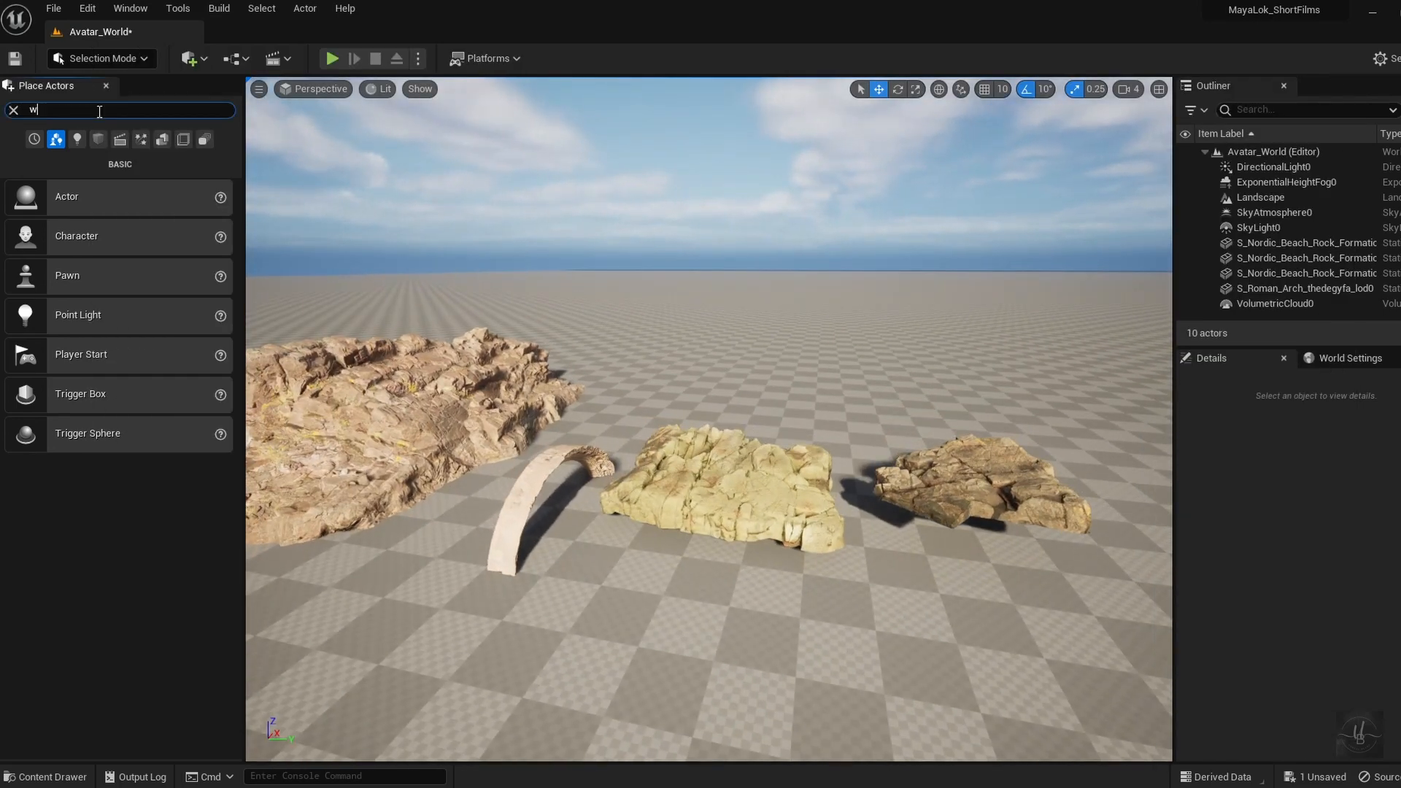
{"action": "type", "text": "ater"}
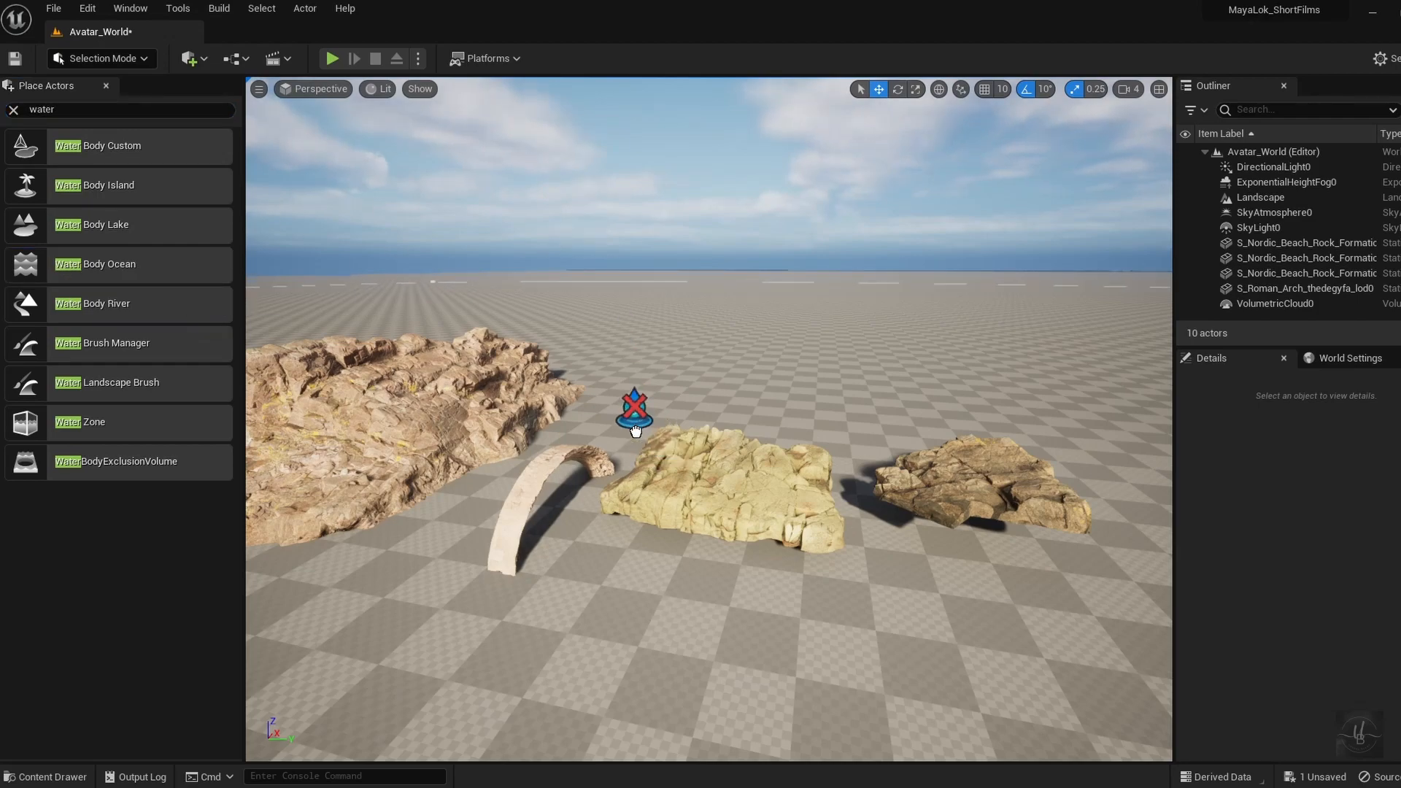
{"action": "left_click_drag", "start_coordinate": [636, 431], "coordinate": [636, 432]}
{"action": "right_click_drag", "start_coordinate": [735, 208], "coordinate": [735, 208]}
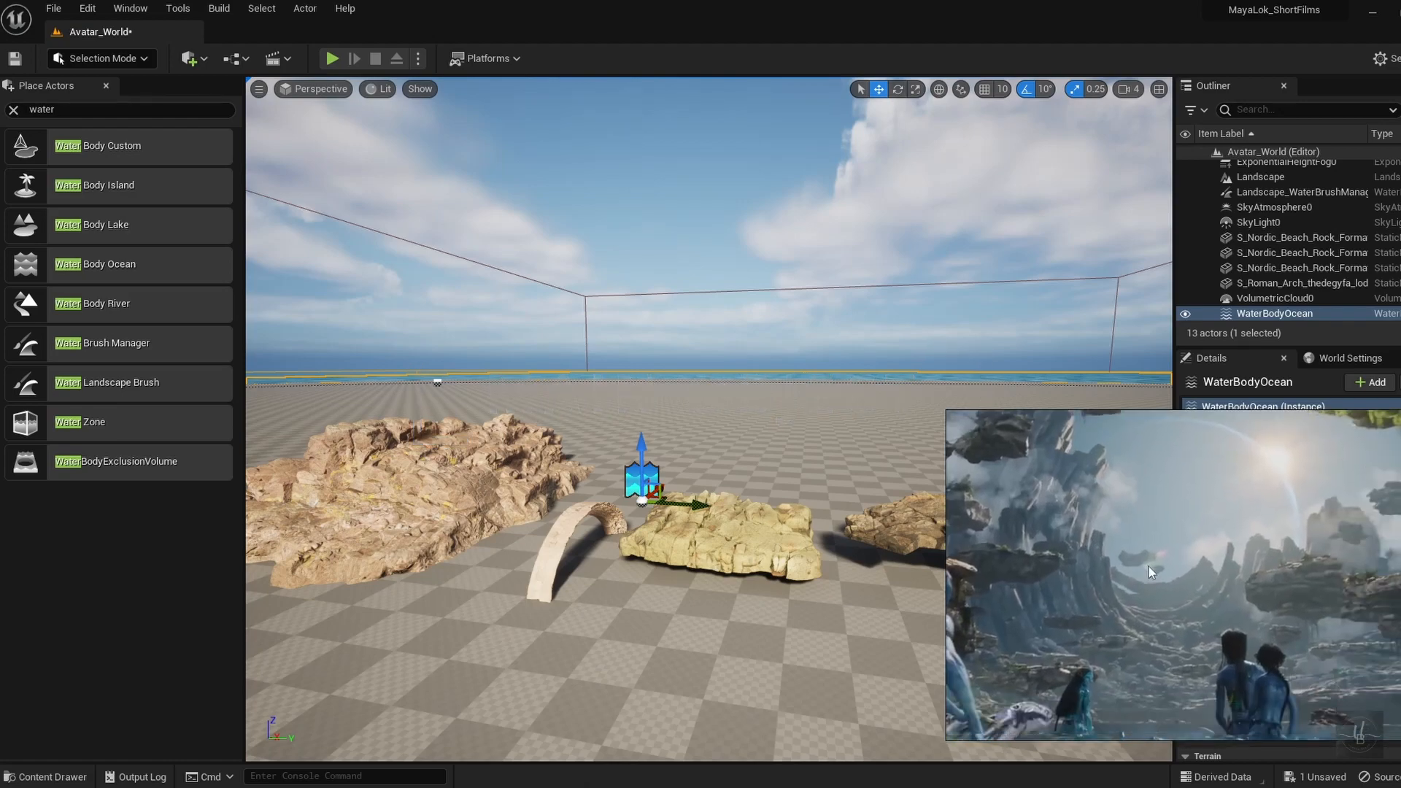
Raise the Roman arch off the ground, turn it upside down and scale it to 10 on all axes
{"action": "left_click", "coordinate": [584, 516]}
{"action": "right_click_drag", "start_coordinate": [584, 516], "coordinate": [510, 522]}
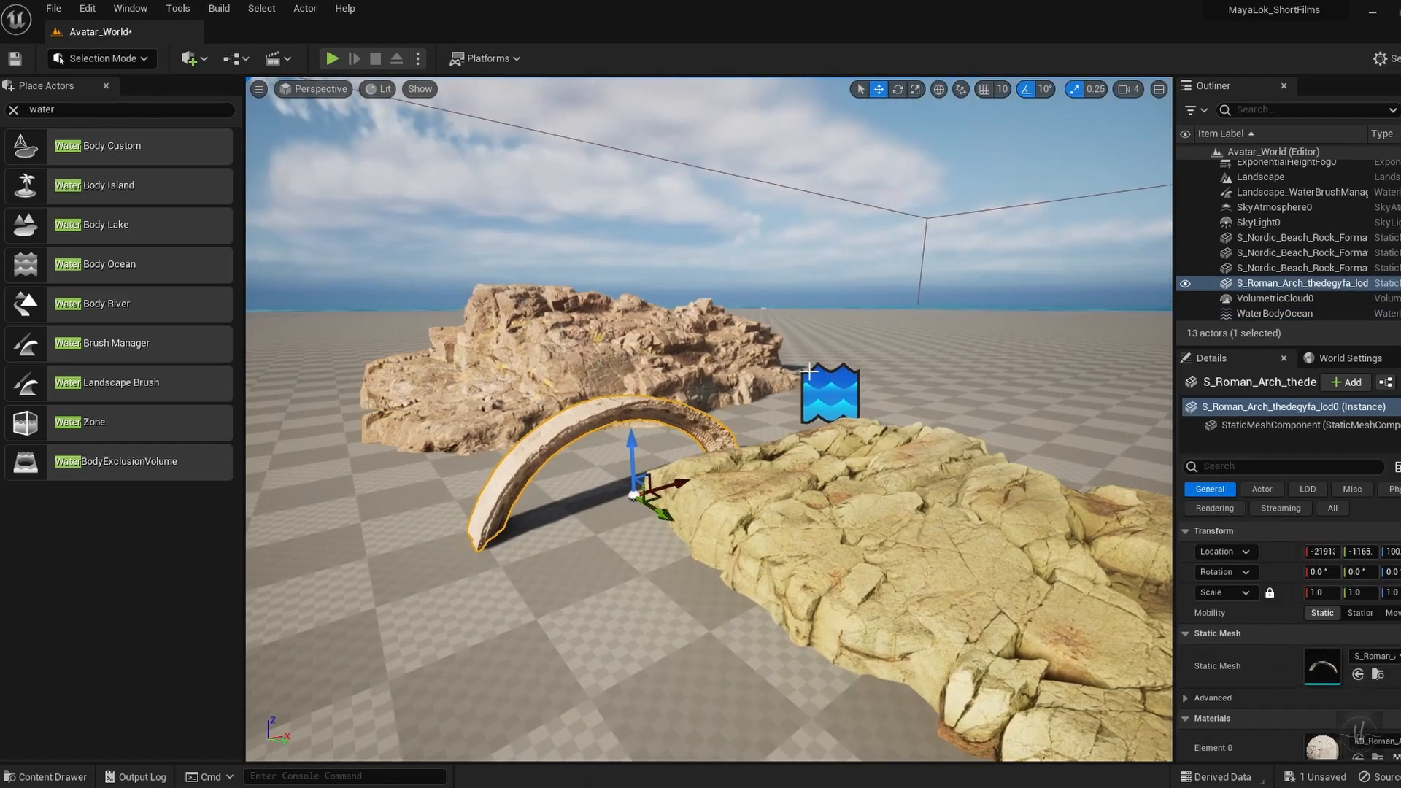
{"action": "left_click_drag", "start_coordinate": [634, 442], "coordinate": [625, 219]}
{"action": "left_click_drag", "start_coordinate": [759, 379], "coordinate": [774, 445]}
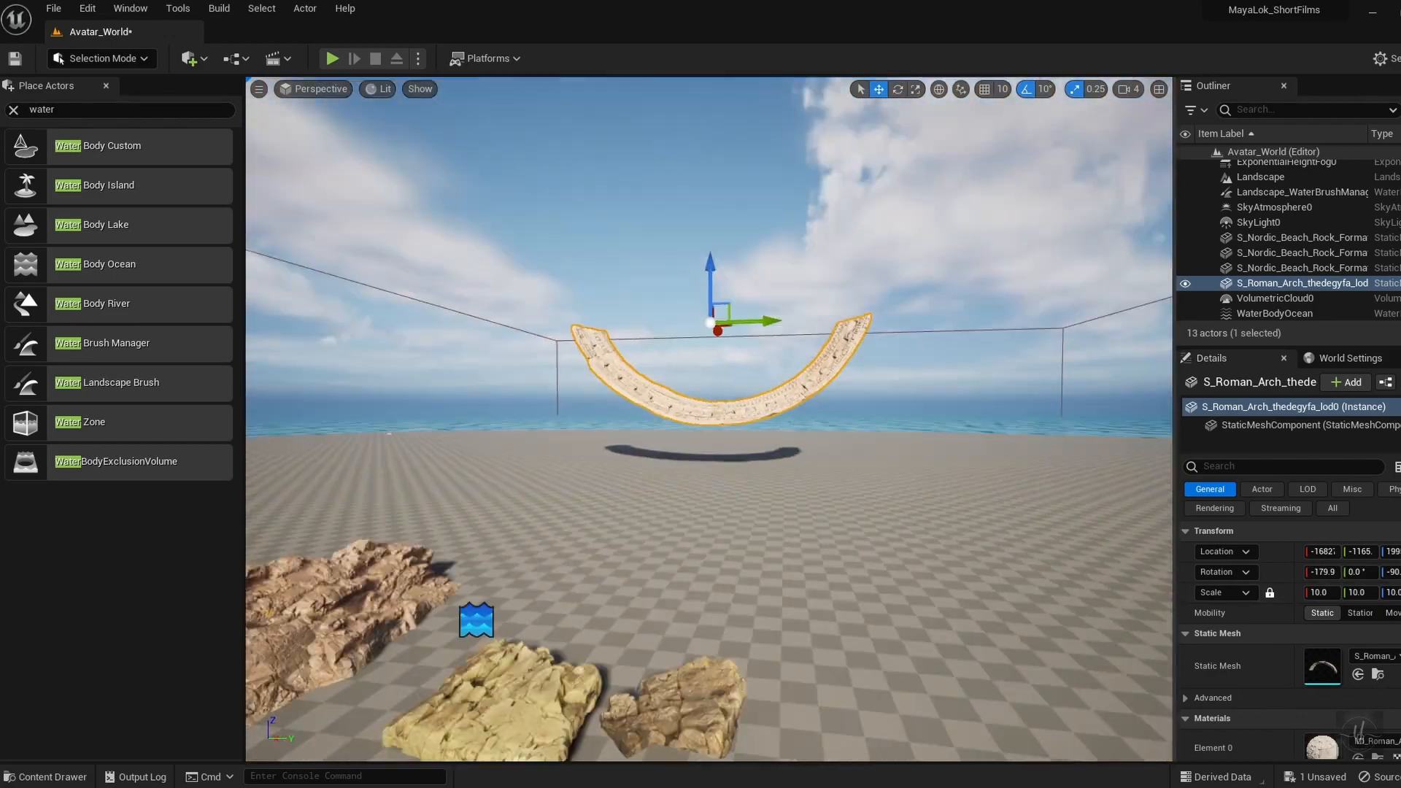
Open the Roman arch's material instance and set its Normal Strength to 10
{"action": "scroll", "coordinate": [707, 420], "scroll_direction": "up", "scroll_amount": 5}
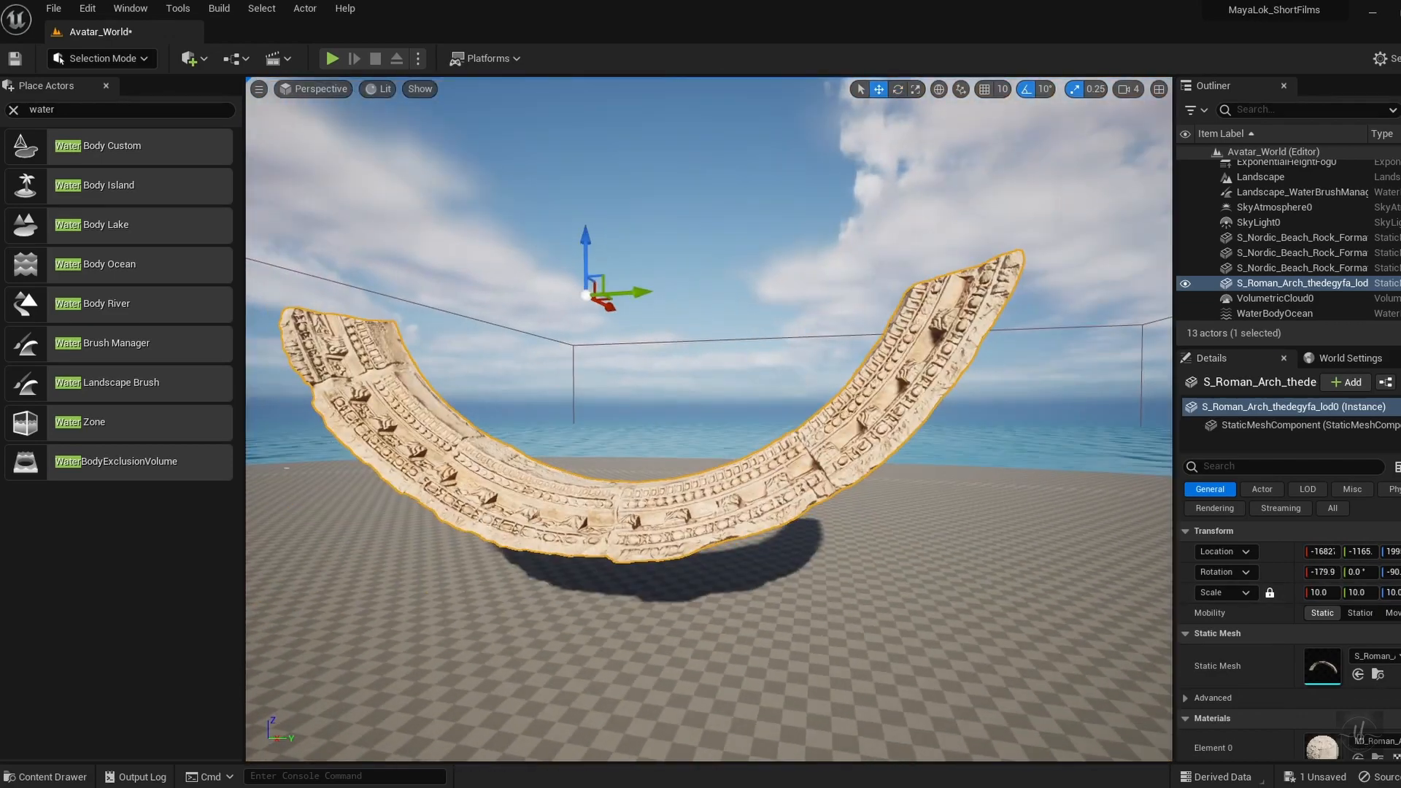
{"action": "scroll", "coordinate": [708, 420], "scroll_direction": "up", "scroll_amount": 5}
{"action": "scroll", "coordinate": [803, 238], "scroll_direction": "down", "scroll_amount": 3}
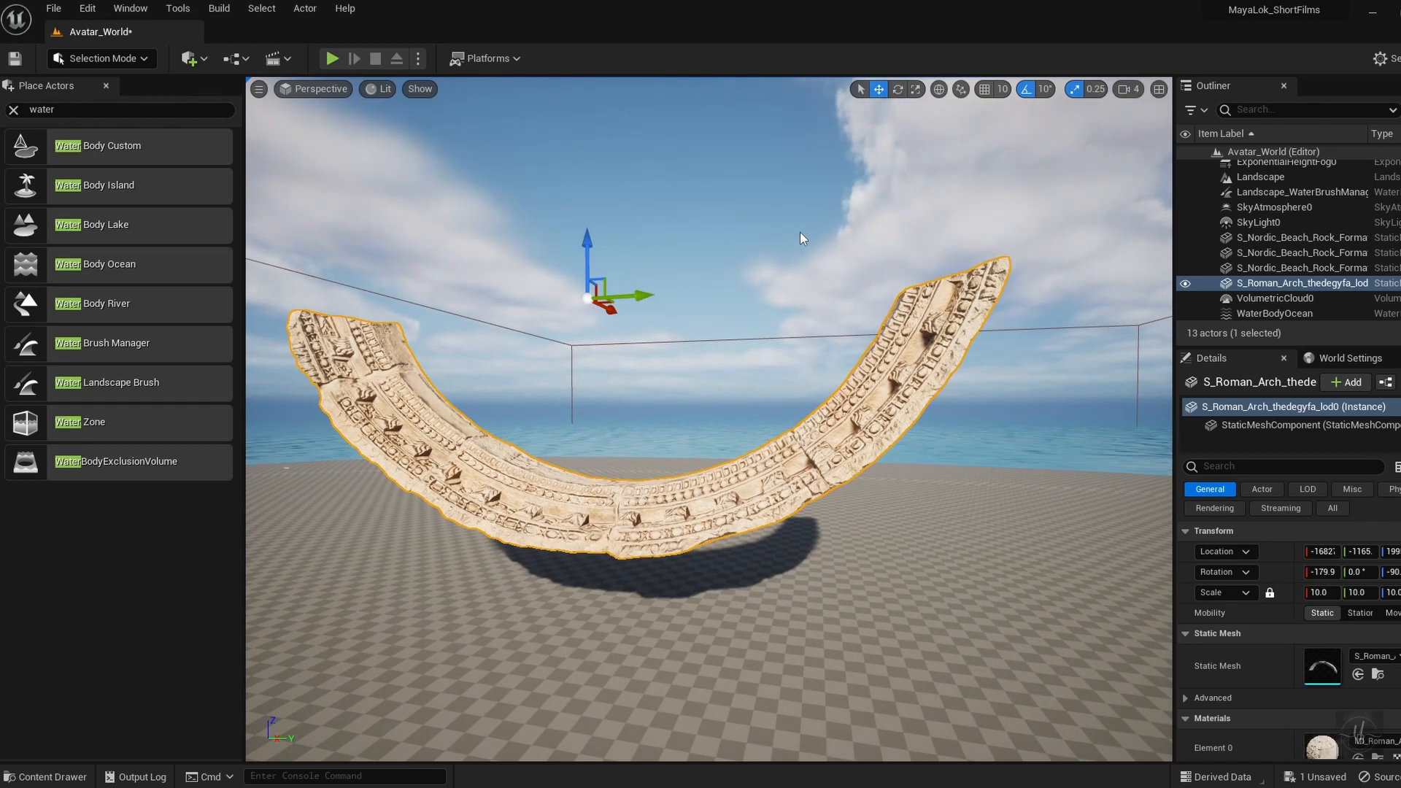
{"action": "scroll", "coordinate": [1266, 572], "scroll_direction": "down", "scroll_amount": 2}
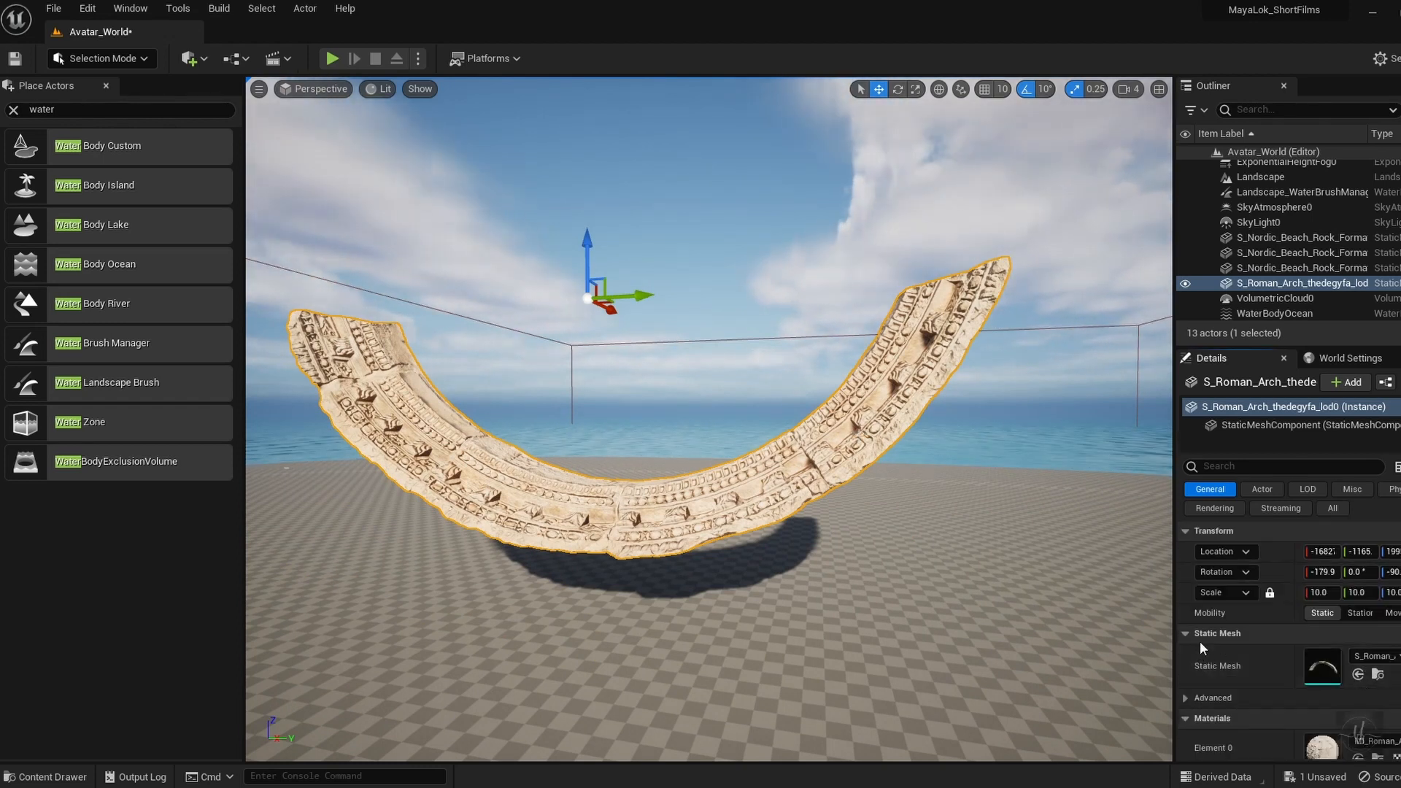
{"action": "double_click", "coordinate": [1325, 697]}
{"action": "scroll", "coordinate": [1102, 593], "scroll_direction": "down", "scroll_amount": 1}
{"action": "left_click", "coordinate": [1179, 635]}
{"action": "type", "text": "10"}
{"action": "key", "text": "Return"}
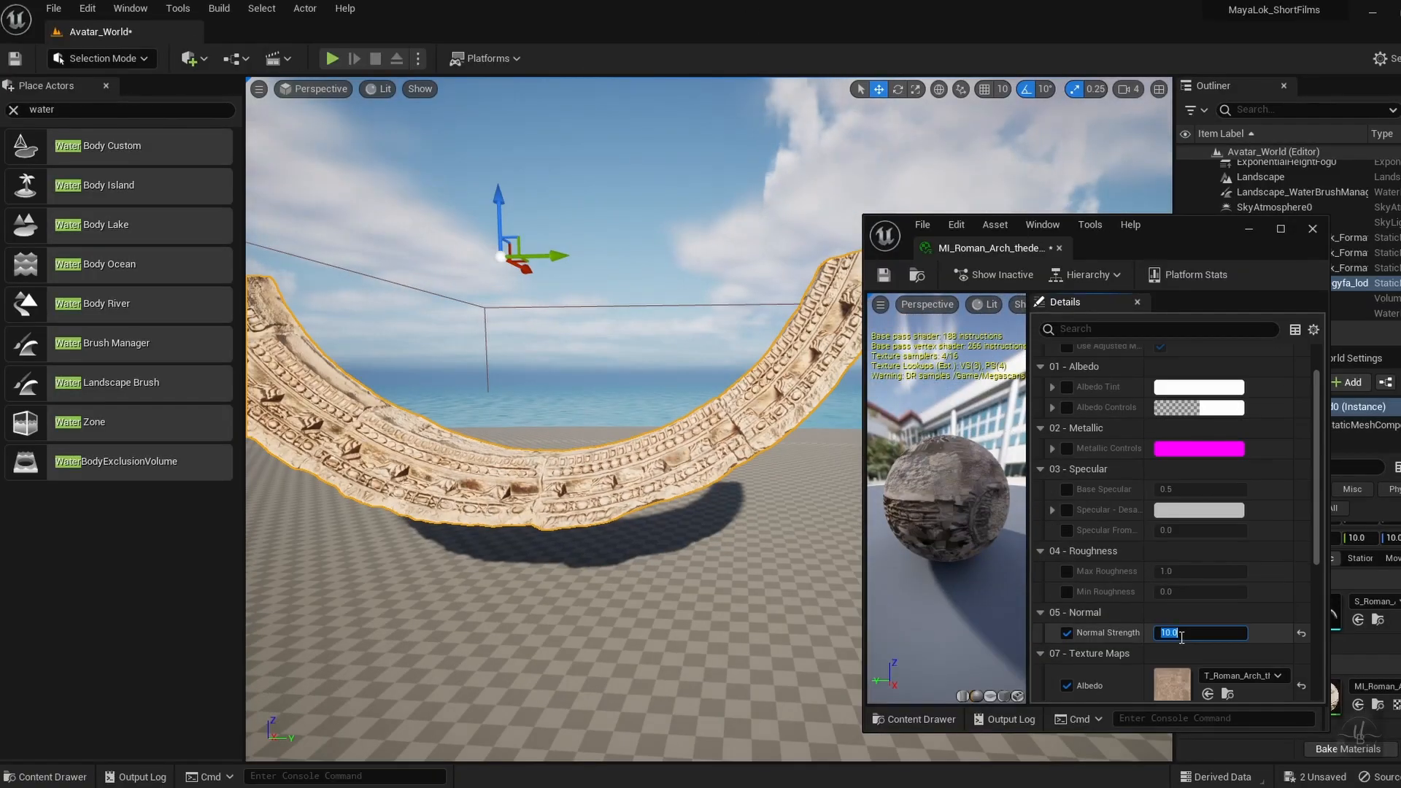
Compare the arch's surface up close, re-enter a Normal Strength of 10, and save and close the material instance
{"action": "right_click_drag", "start_coordinate": [555, 420], "coordinate": [642, 380]}
{"action": "left_click", "coordinate": [1179, 638]}
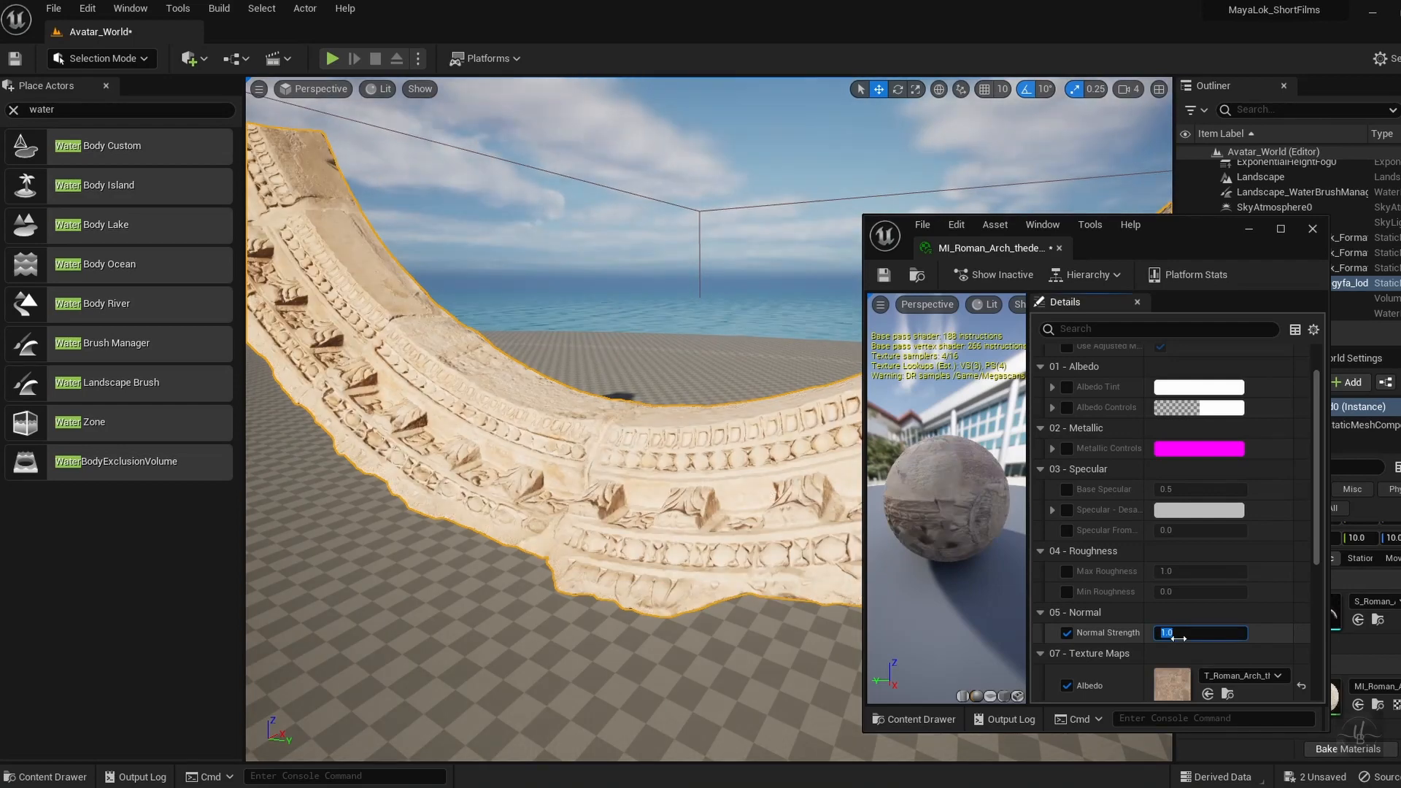
{"action": "type", "text": "10"}
{"action": "key", "text": "Return"}
{"action": "mouse_move", "coordinate": [656, 510]}
{"action": "right_mouse_down"}
{"action": "mouse_move", "coordinate": [657, 445]}
{"action": "mouse_move", "coordinate": [671, 430]}
{"action": "right_mouse_up"}
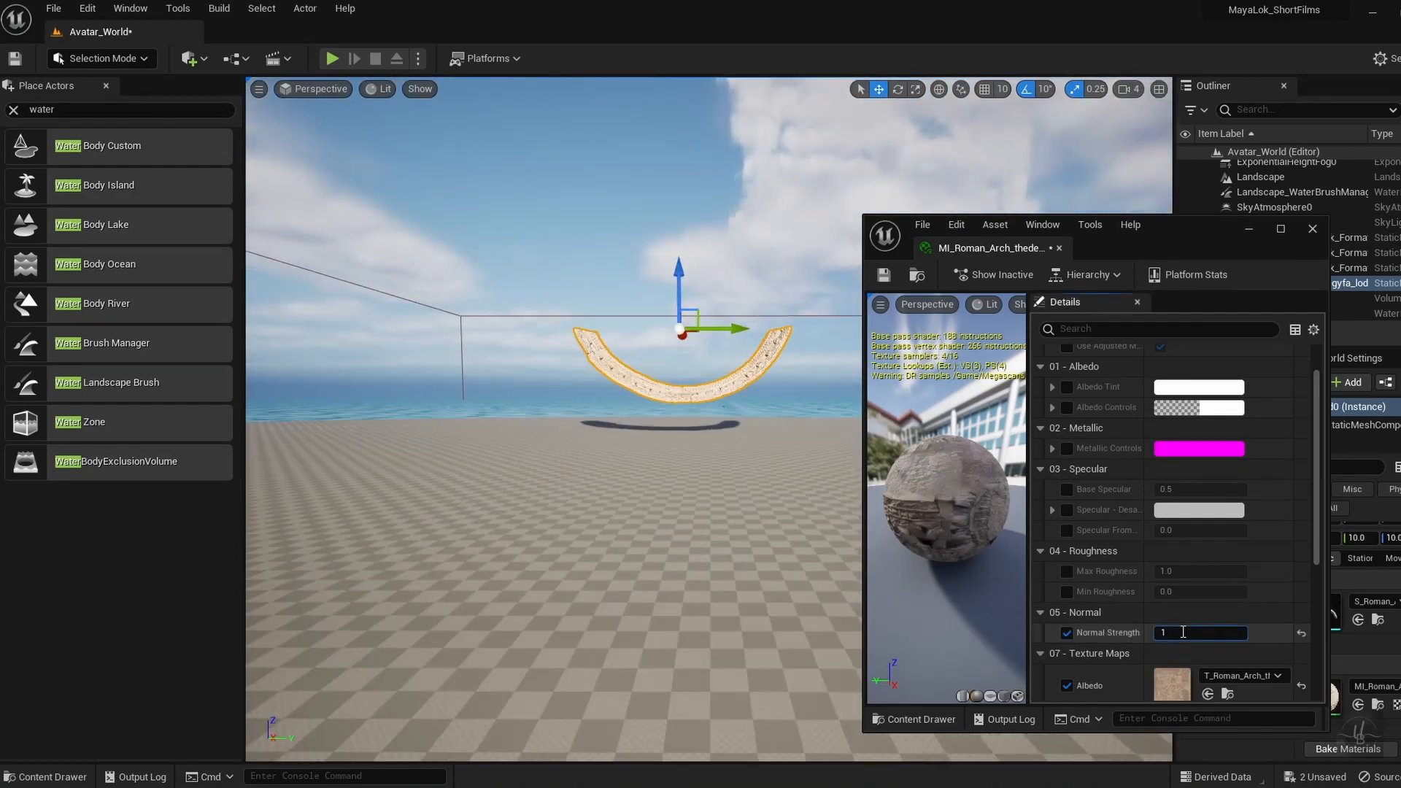
{"action": "left_click", "coordinate": [883, 274]}
{"action": "left_click", "coordinate": [1313, 229]}
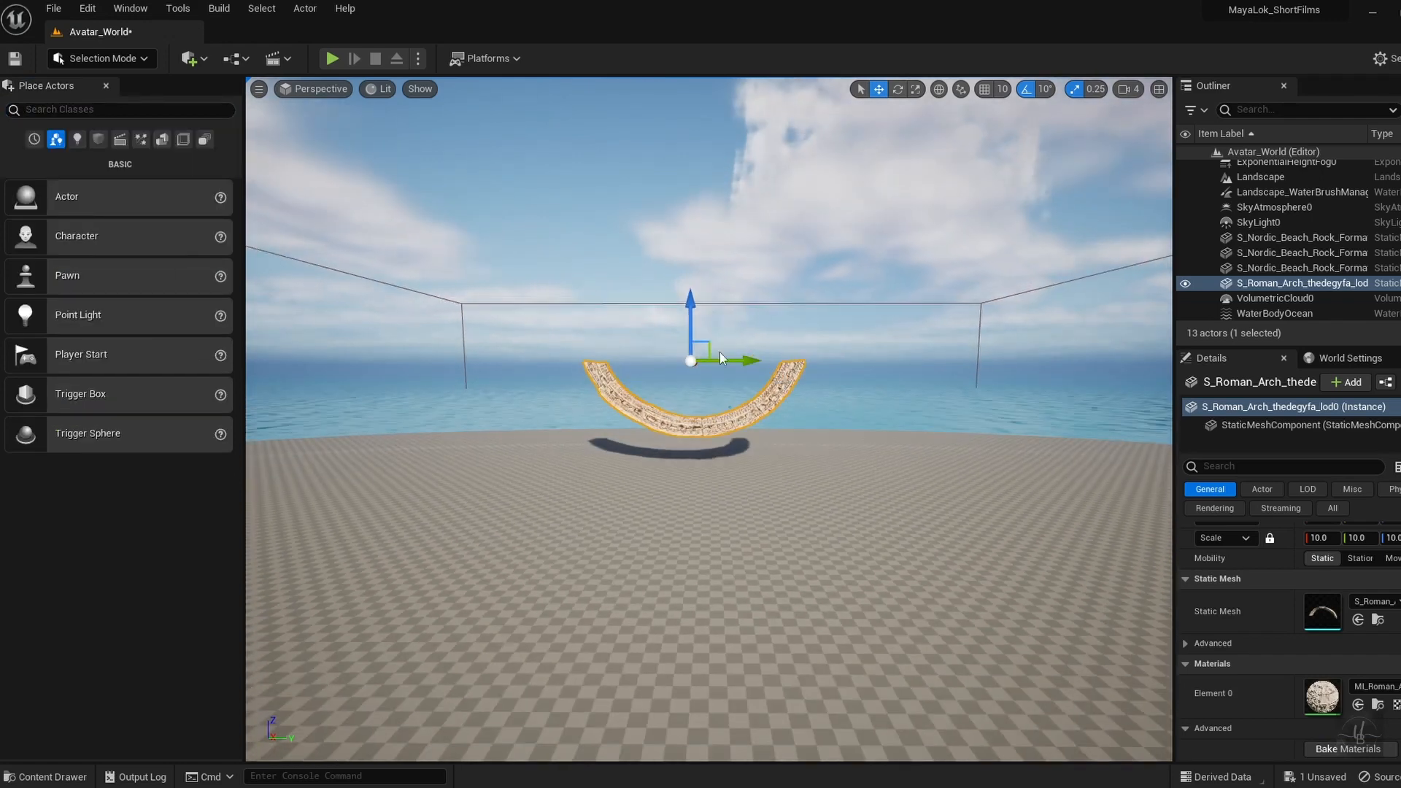
Duplicate the inverted Roman arch, rotate and position the copy to extend the curve, and duplicate the arch again
{"action": "key", "text": "ctrl+d"}
{"action": "key", "text": "e"}
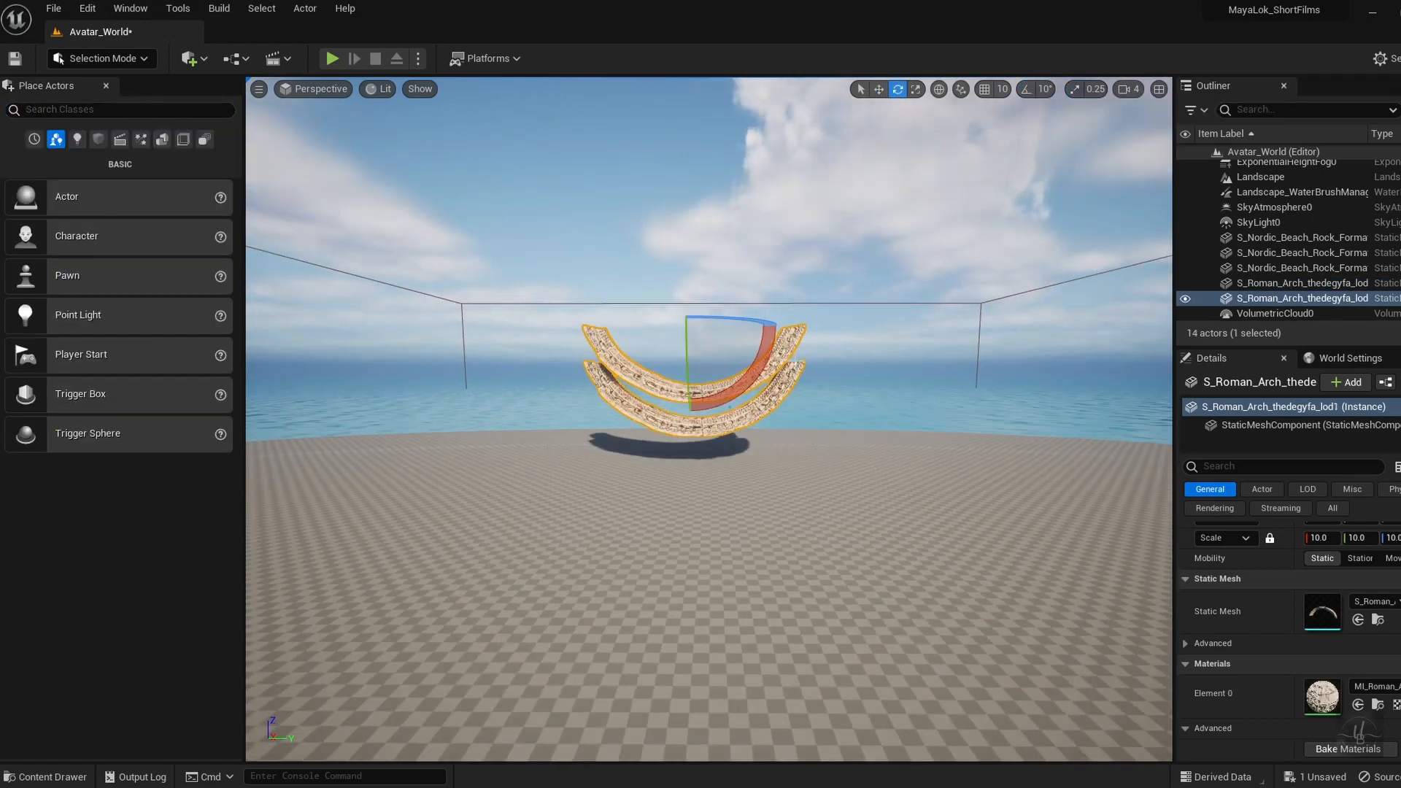
{"action": "key", "text": "w"}
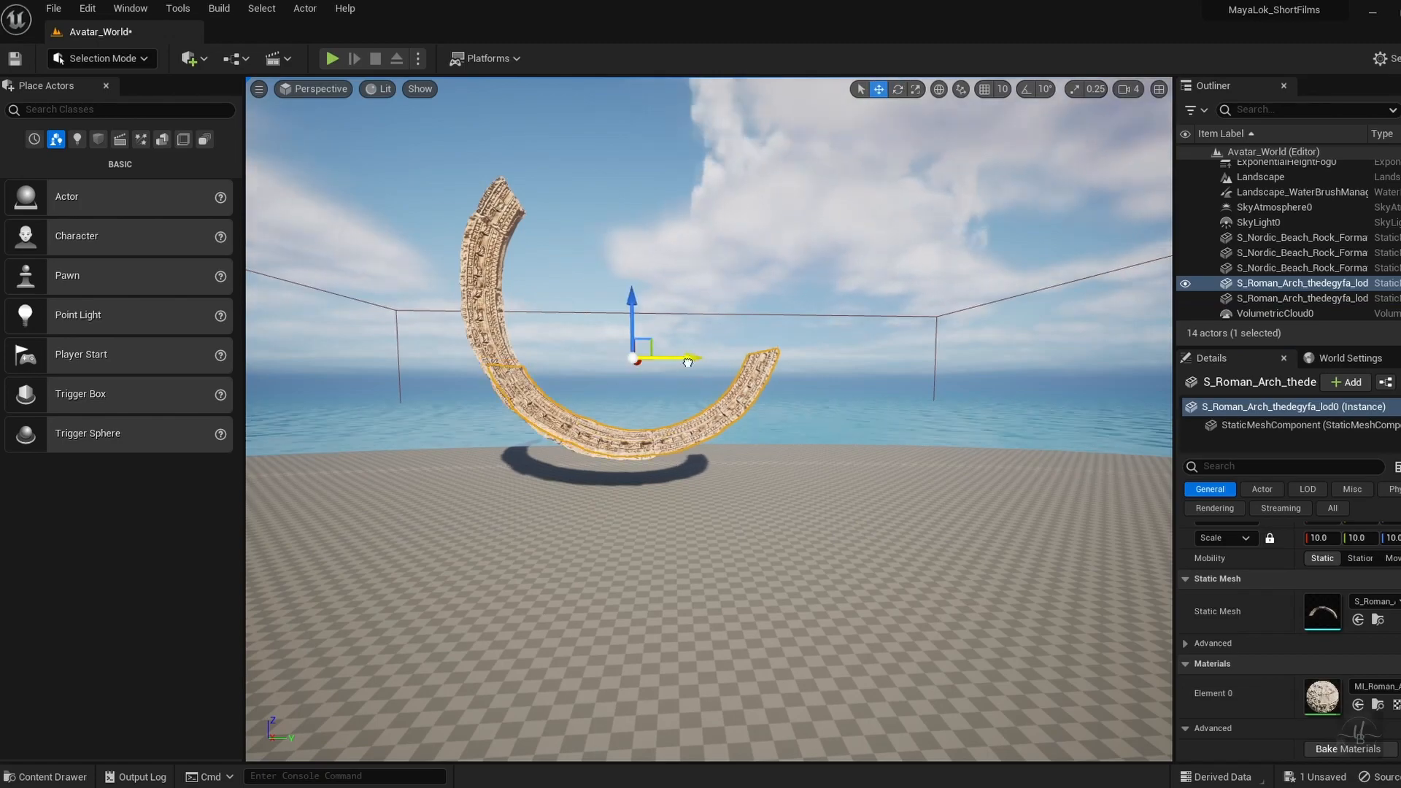
{"action": "key", "text": "ctrl+d"}
{"action": "key", "text": "e"}
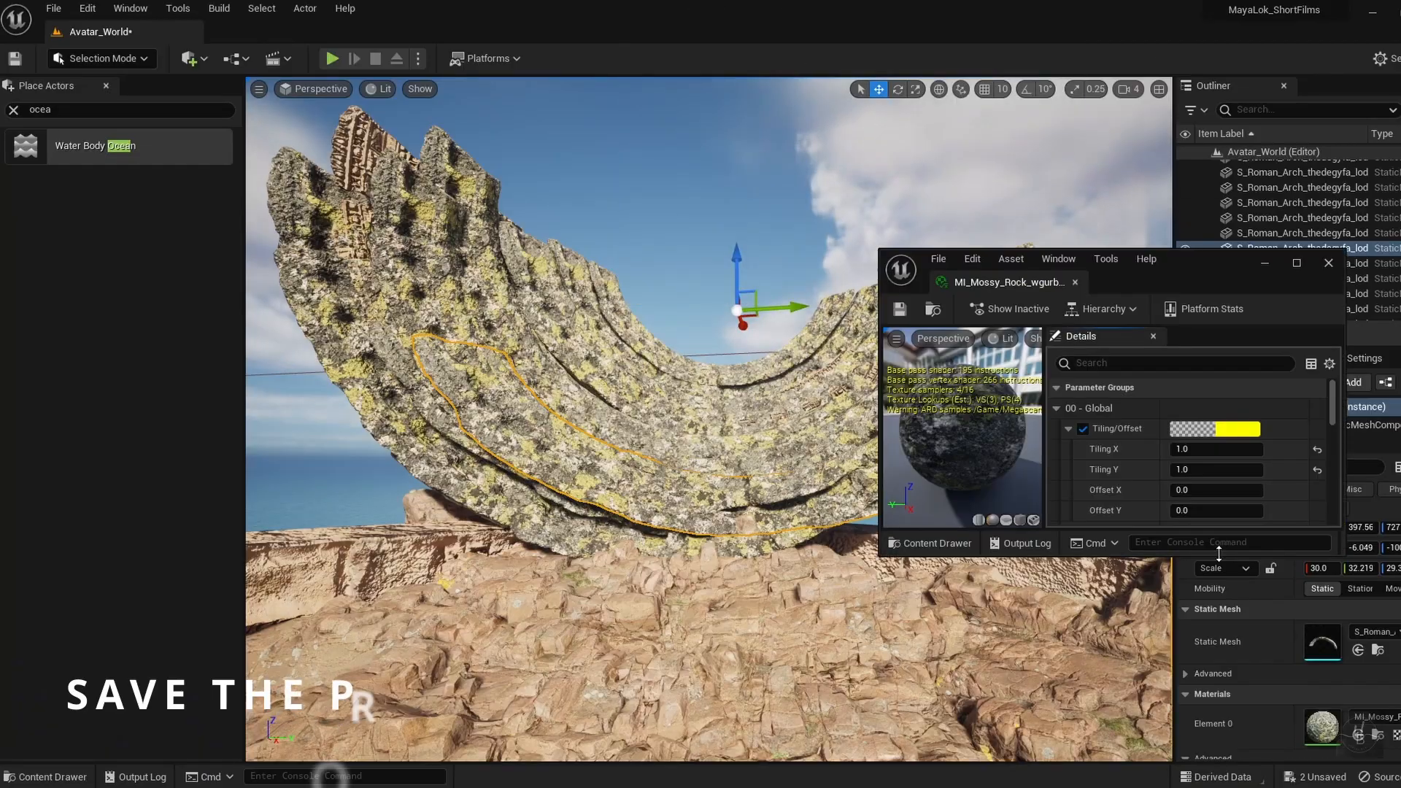
Enlarge the mossy rock material instance's window and clear one of its lower parameter values for editing
{"action": "left_click_drag", "start_coordinate": [1219, 552], "coordinate": [1219, 692]}
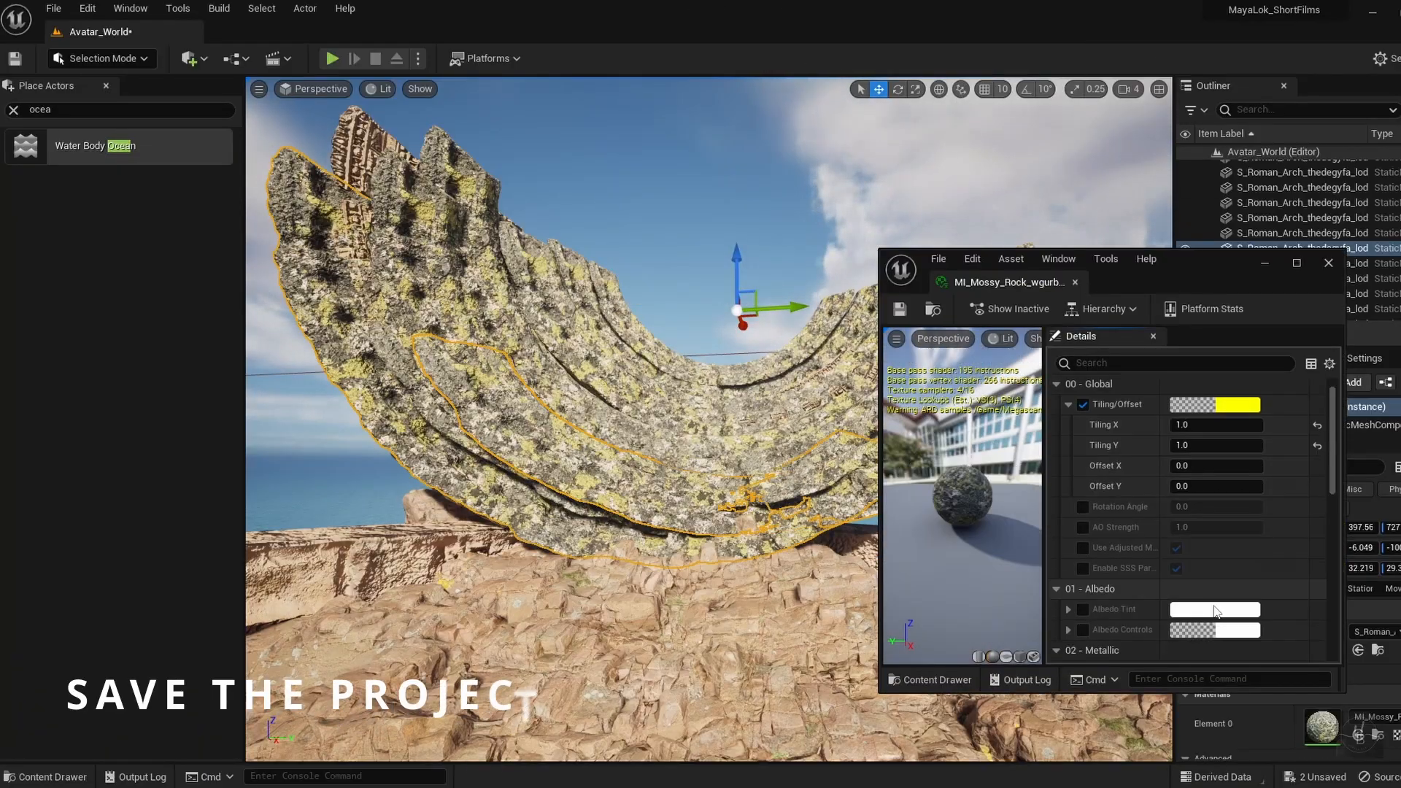
{"action": "scroll", "coordinate": [1210, 602], "scroll_direction": "down", "scroll_amount": 3}
{"action": "left_click", "coordinate": [1186, 468]}
{"action": "key", "text": "BackSpace"}
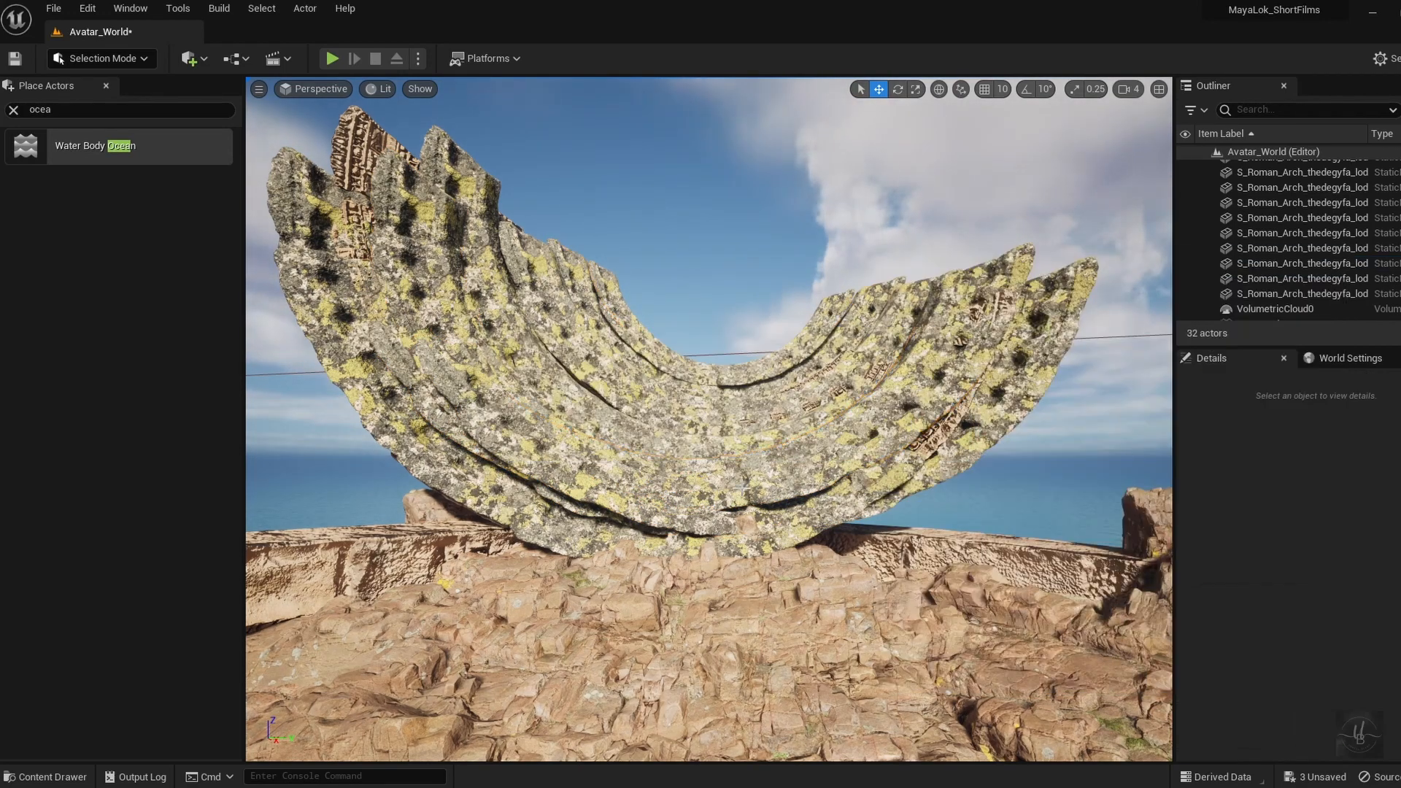
Select all the Roman arch actors and try clearing their static mesh together, then undo the change
{"action": "left_click", "coordinate": [1303, 233]}
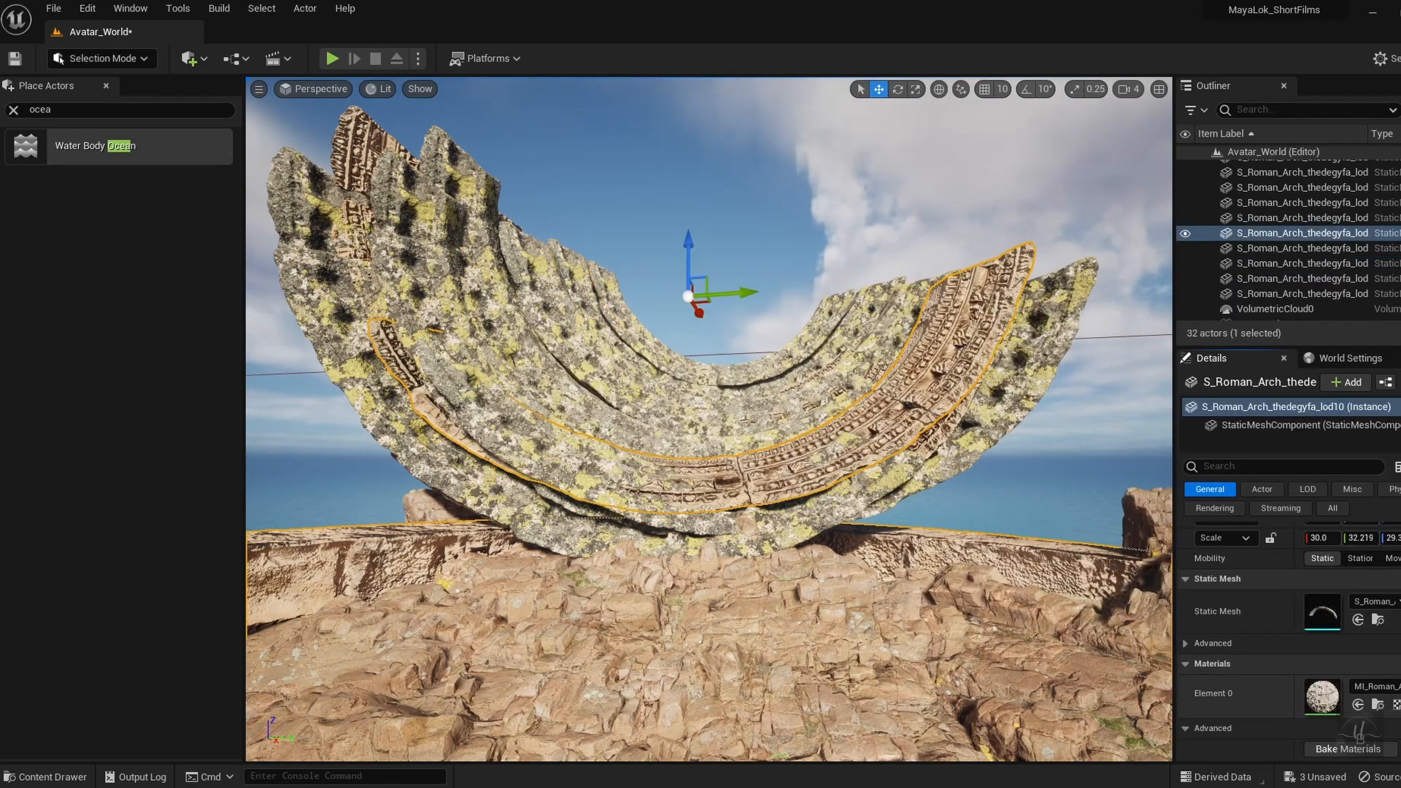
{"action": "scroll", "coordinate": [1316, 296], "scroll_direction": "up", "scroll_amount": 2}
{"action": "left_click", "coordinate": [1307, 202]}
{"action": "left_click", "coordinate": [1307, 217], "text": "ctrl"}
{"action": "scroll", "coordinate": [1307, 256], "scroll_direction": "down", "scroll_amount": 2}
{"action": "left_click", "coordinate": [1310, 293], "text": "shift"}
{"action": "left_click", "coordinate": [1395, 601]}
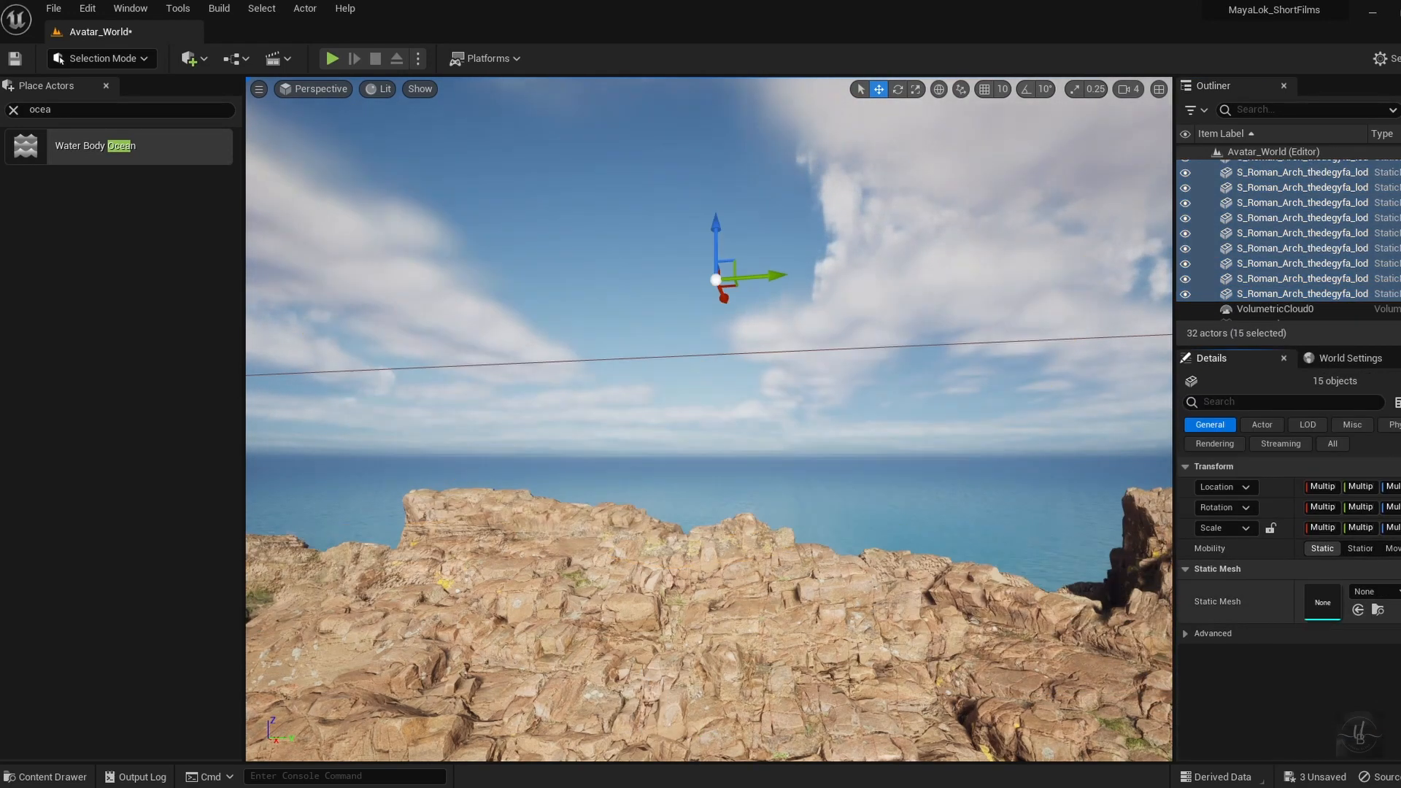
{"action": "key", "text": "ctrl+z"}
Inspect the Roman arch's static mesh, undo the last change, and open the mesh again from a single selected arch
{"action": "double_click", "coordinate": [1323, 602]}
{"action": "key", "text": "ctrl+z"}
{"action": "left_click_drag", "start_coordinate": [880, 437], "coordinate": [829, 438]}
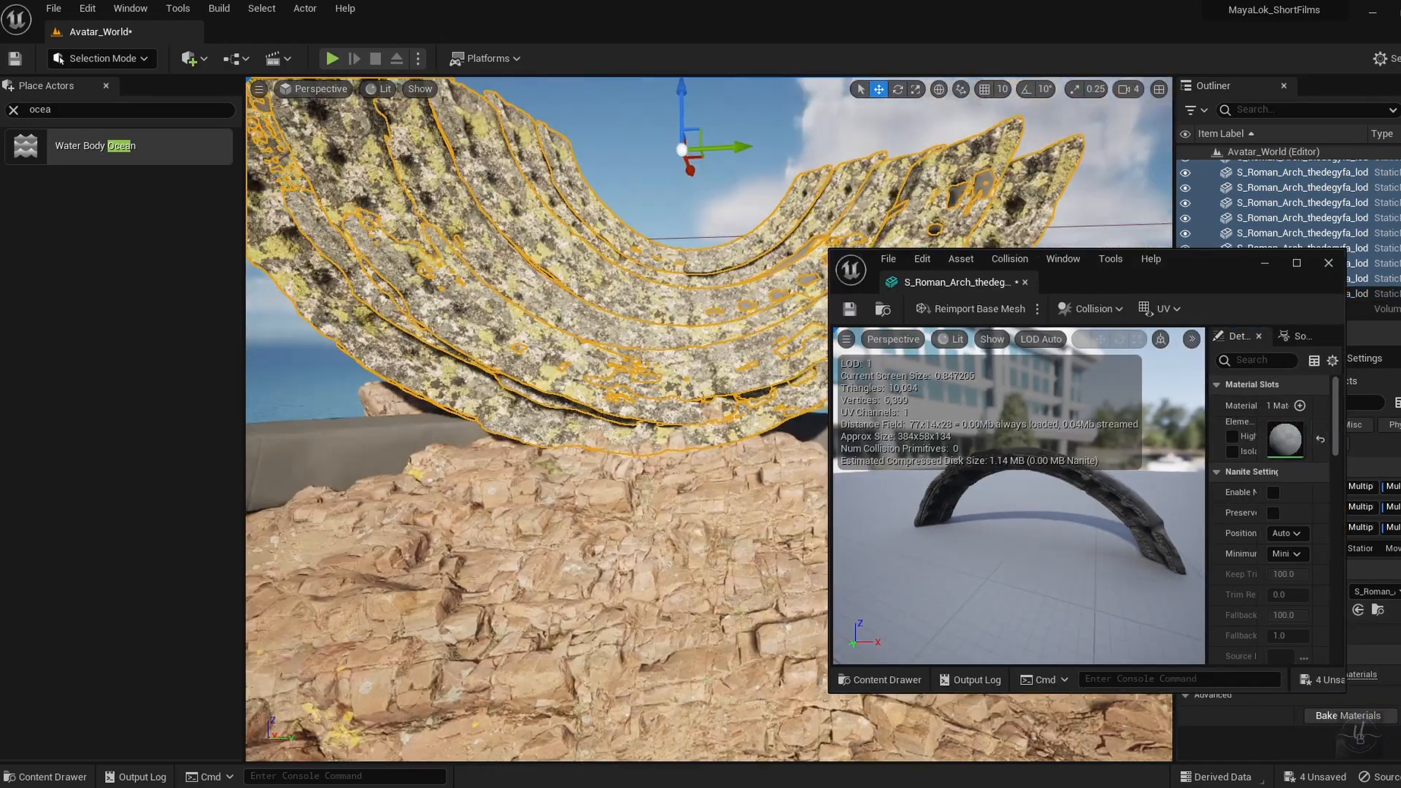
{"action": "left_click", "coordinate": [1328, 262]}
{"action": "left_click", "coordinate": [1293, 278]}
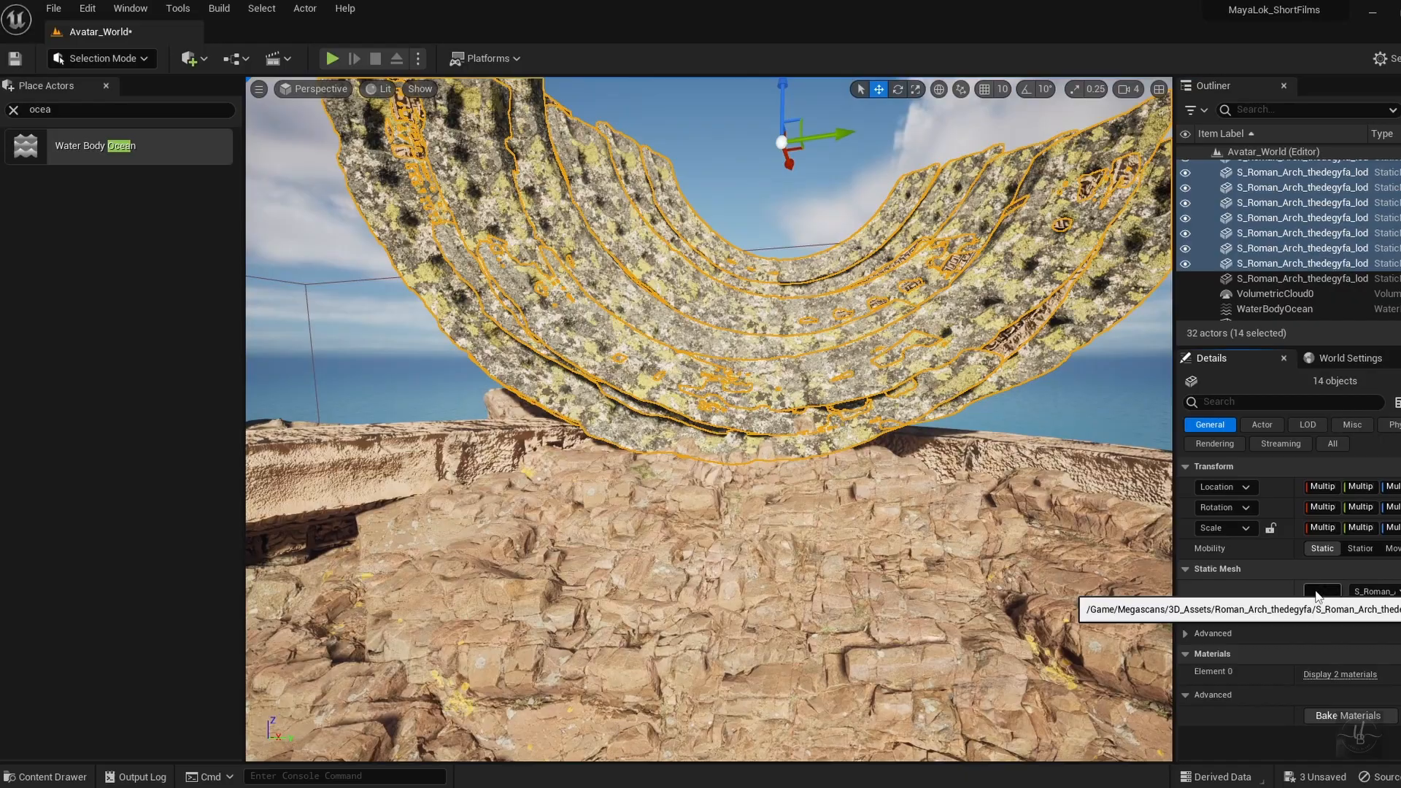
{"action": "double_click", "coordinate": [1323, 665]}
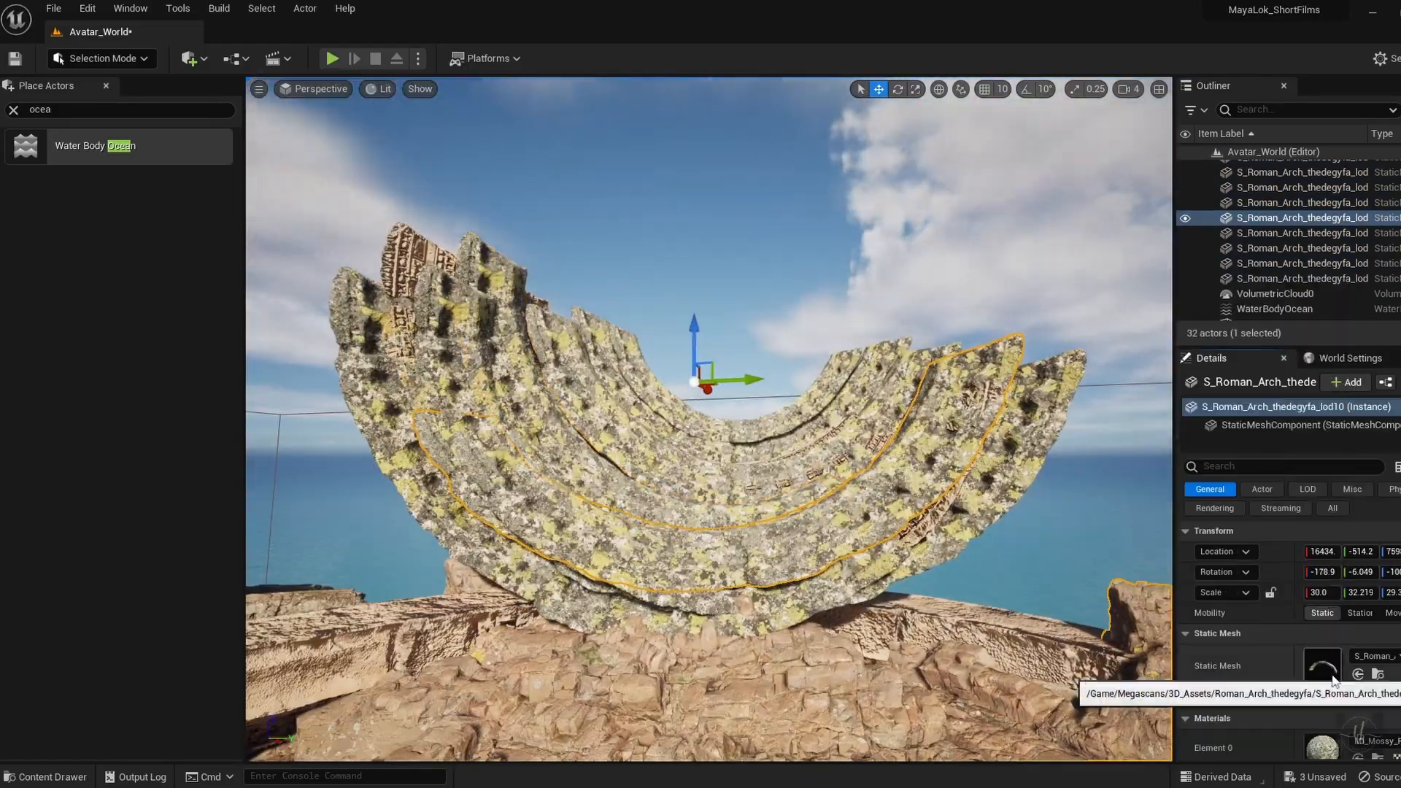
{"action": "double_click", "coordinate": [1323, 666]}
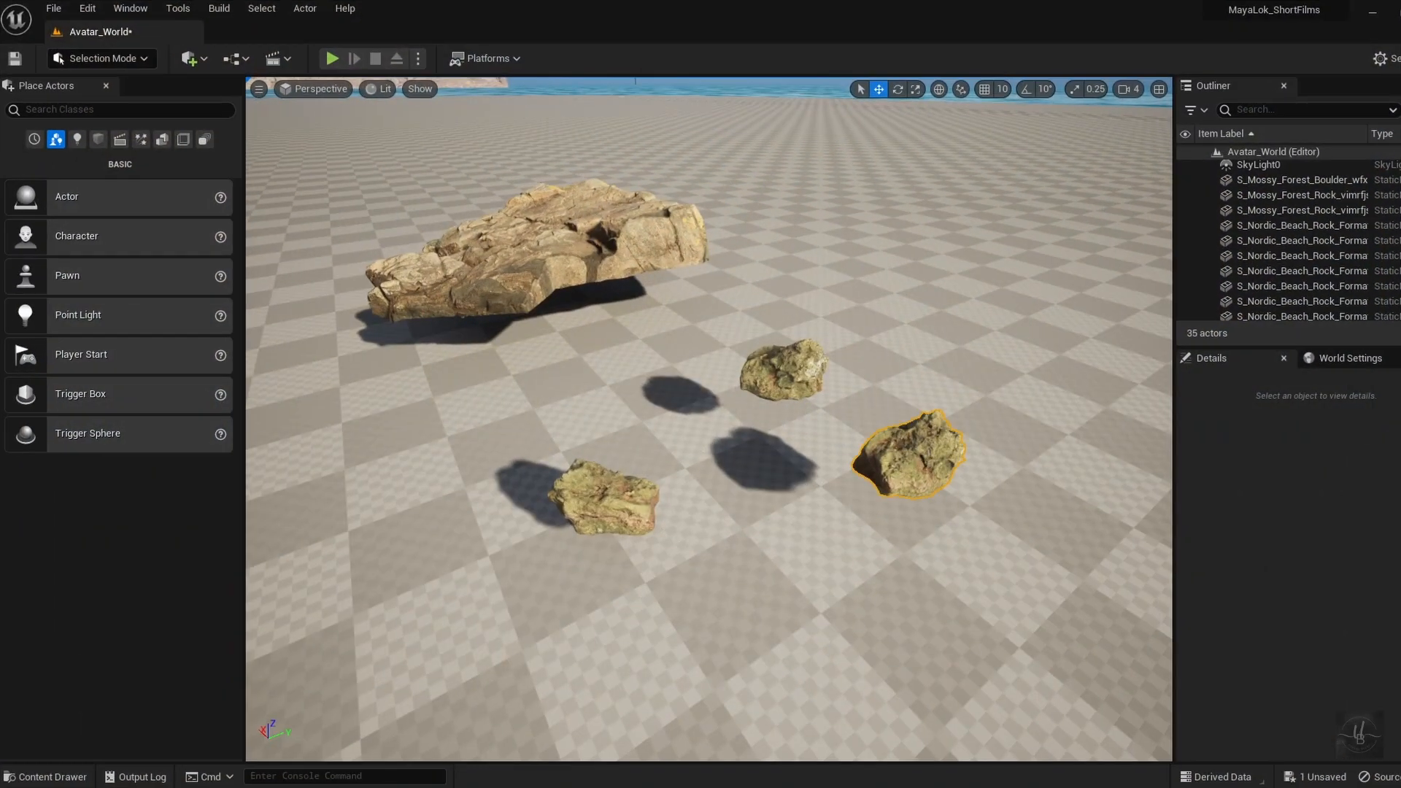
Select the Nordic beach rock formation and the mossy forest boulder for placement as floating rocks around the arch
{"action": "left_click", "coordinate": [900, 451]}
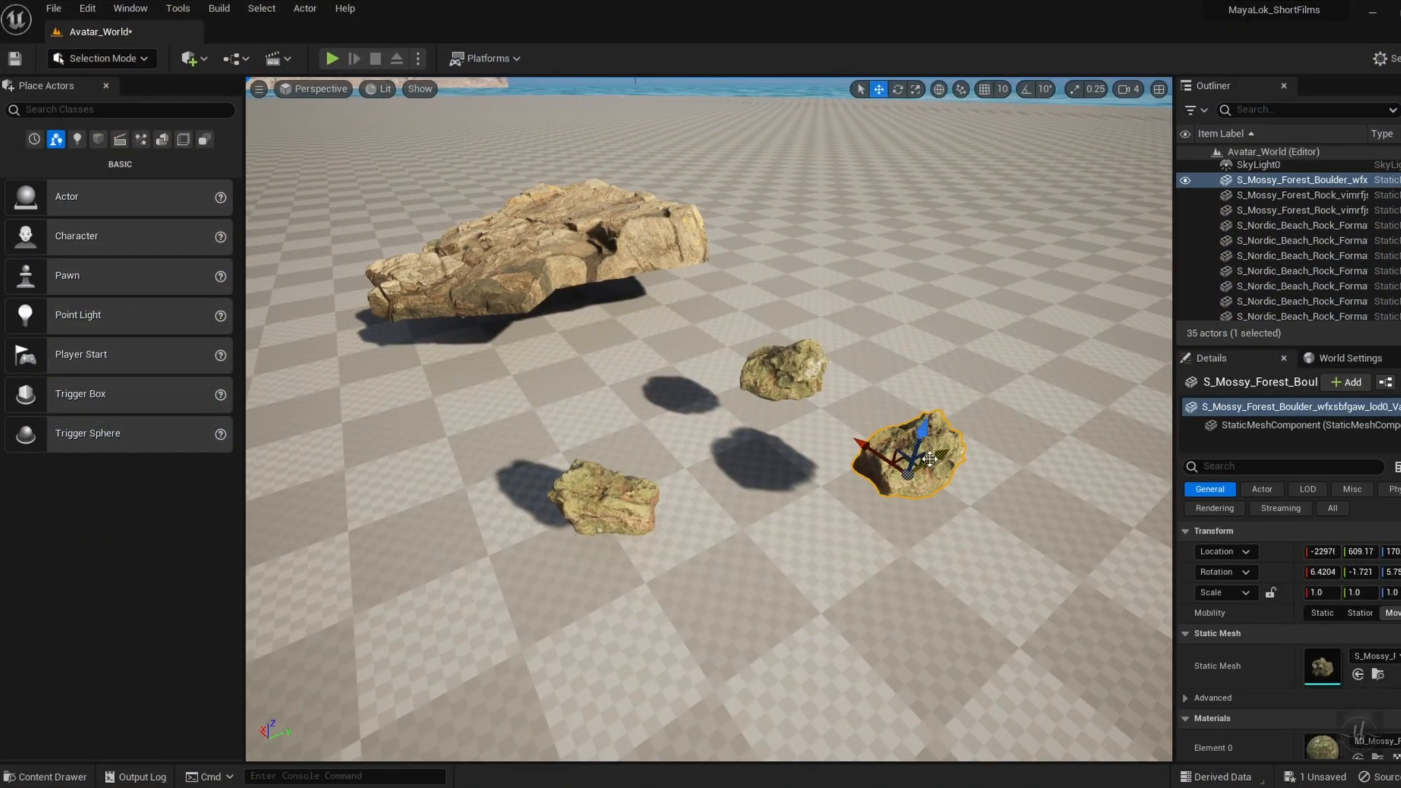
{"action": "right_click_drag", "start_coordinate": [930, 459], "coordinate": [974, 488]}
{"action": "left_click", "coordinate": [756, 342], "text": "shift"}
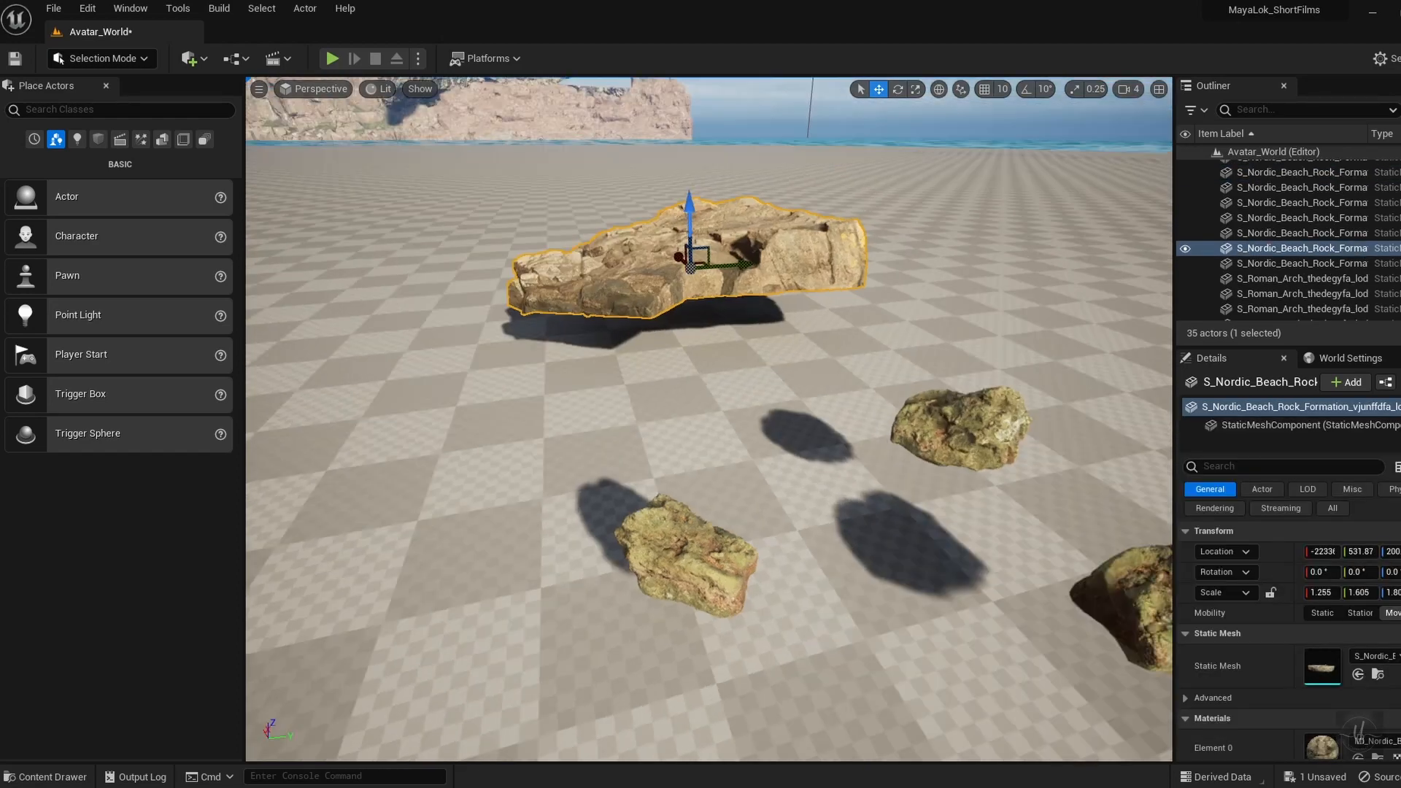
{"action": "scroll", "coordinate": [624, 261], "scroll_direction": "down", "scroll_amount": 5}
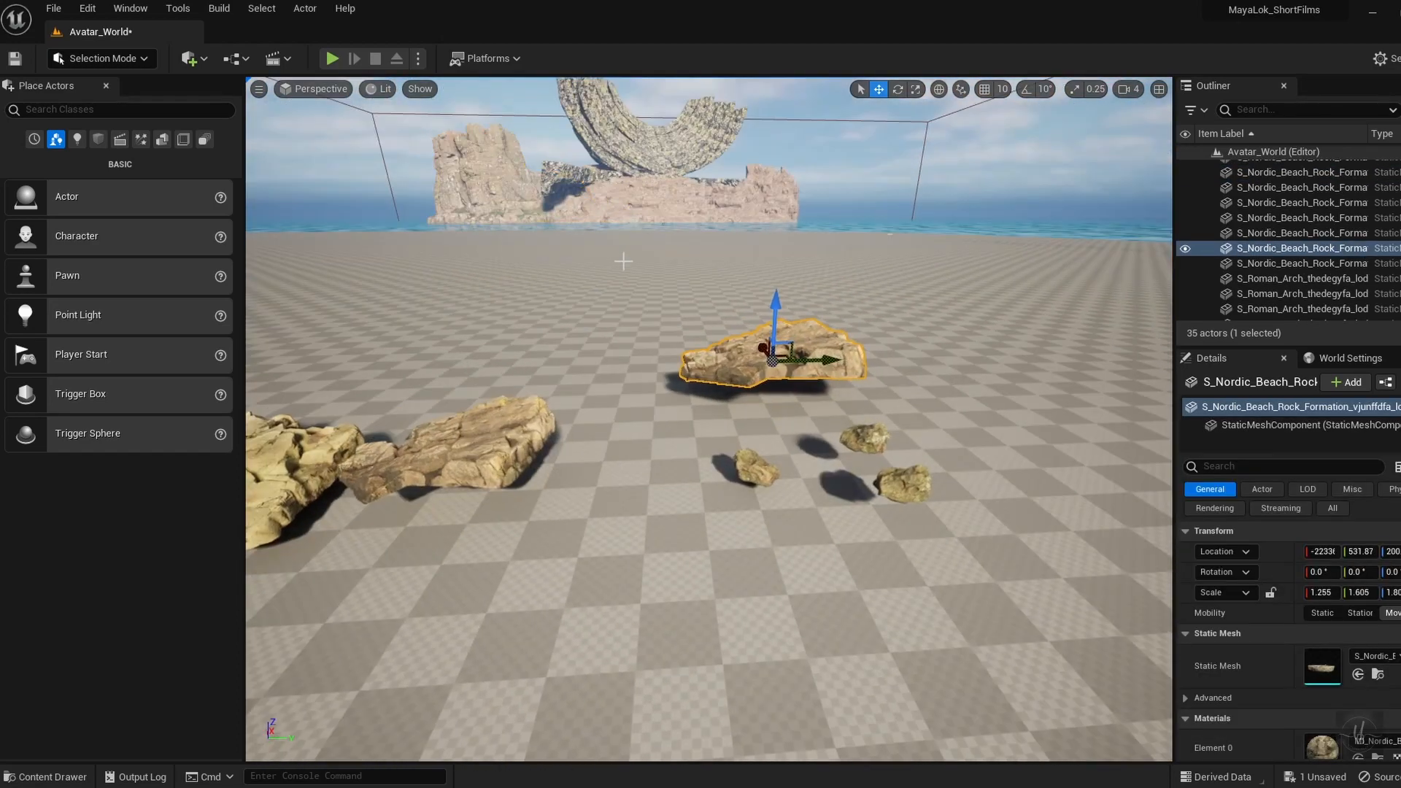
{"action": "left_click", "coordinate": [904, 483]}
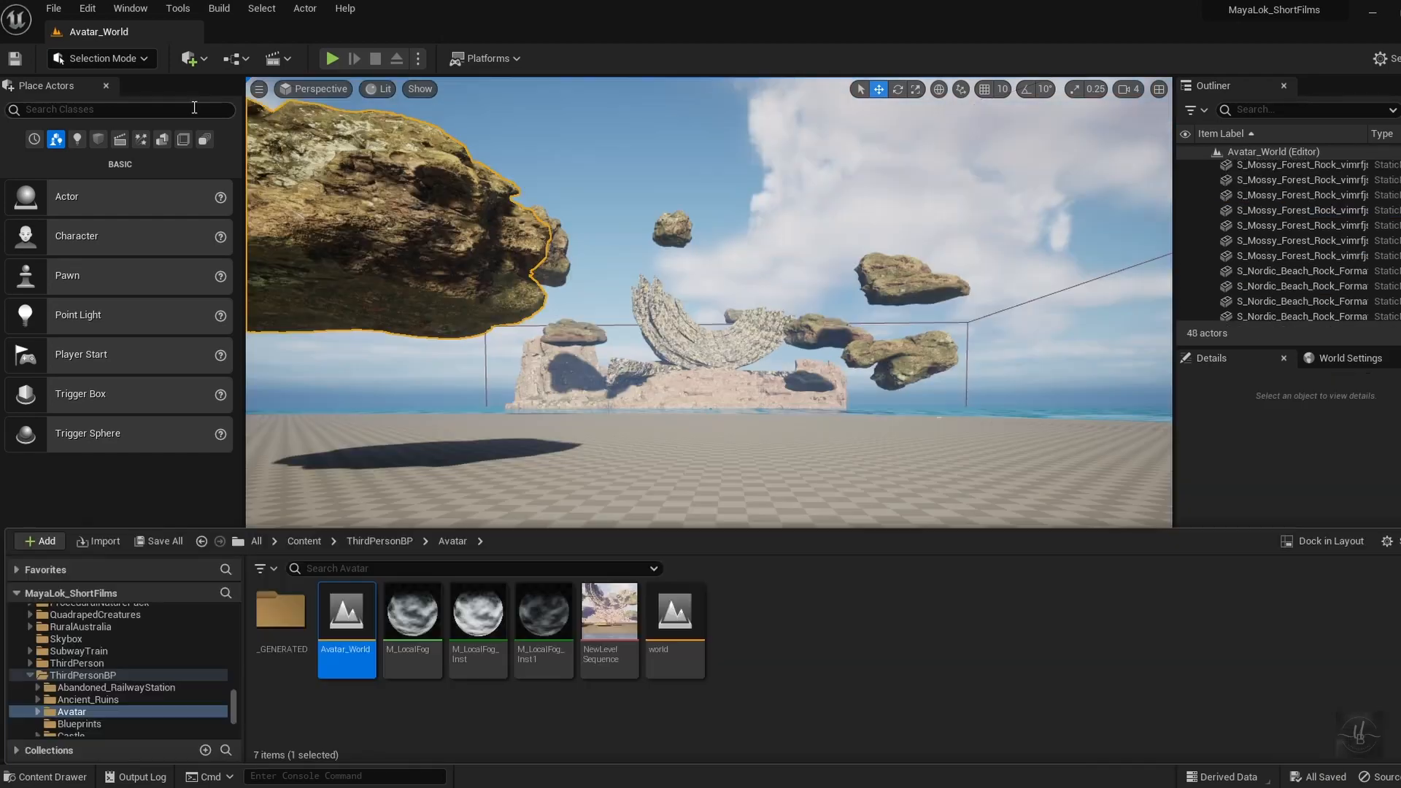
Place a Cine Camera Actor facing the curved arch and add it to a new level sequence
{"action": "left_click", "coordinate": [194, 109]}
{"action": "type", "text": "camera"}
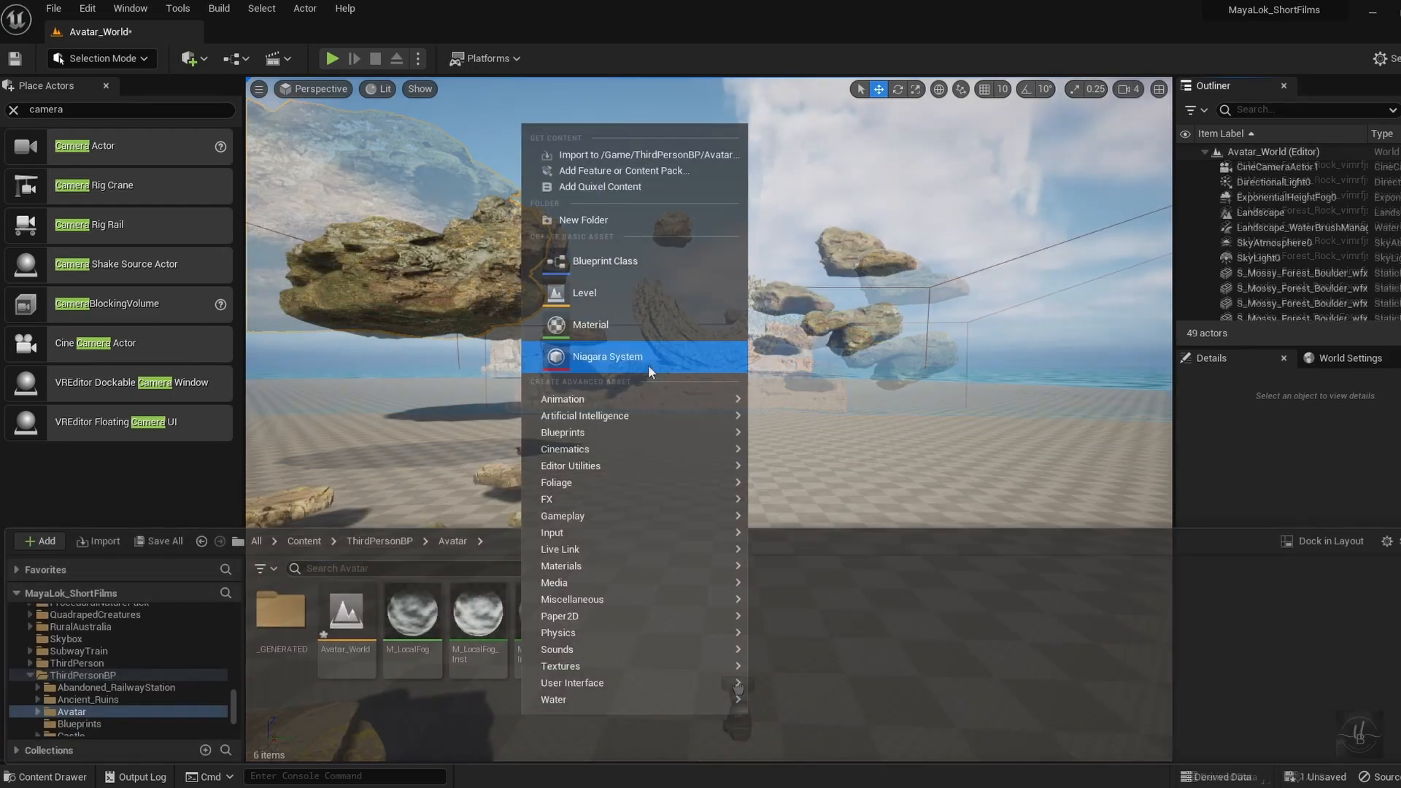
{"action": "mouse_move", "coordinate": [594, 407]}
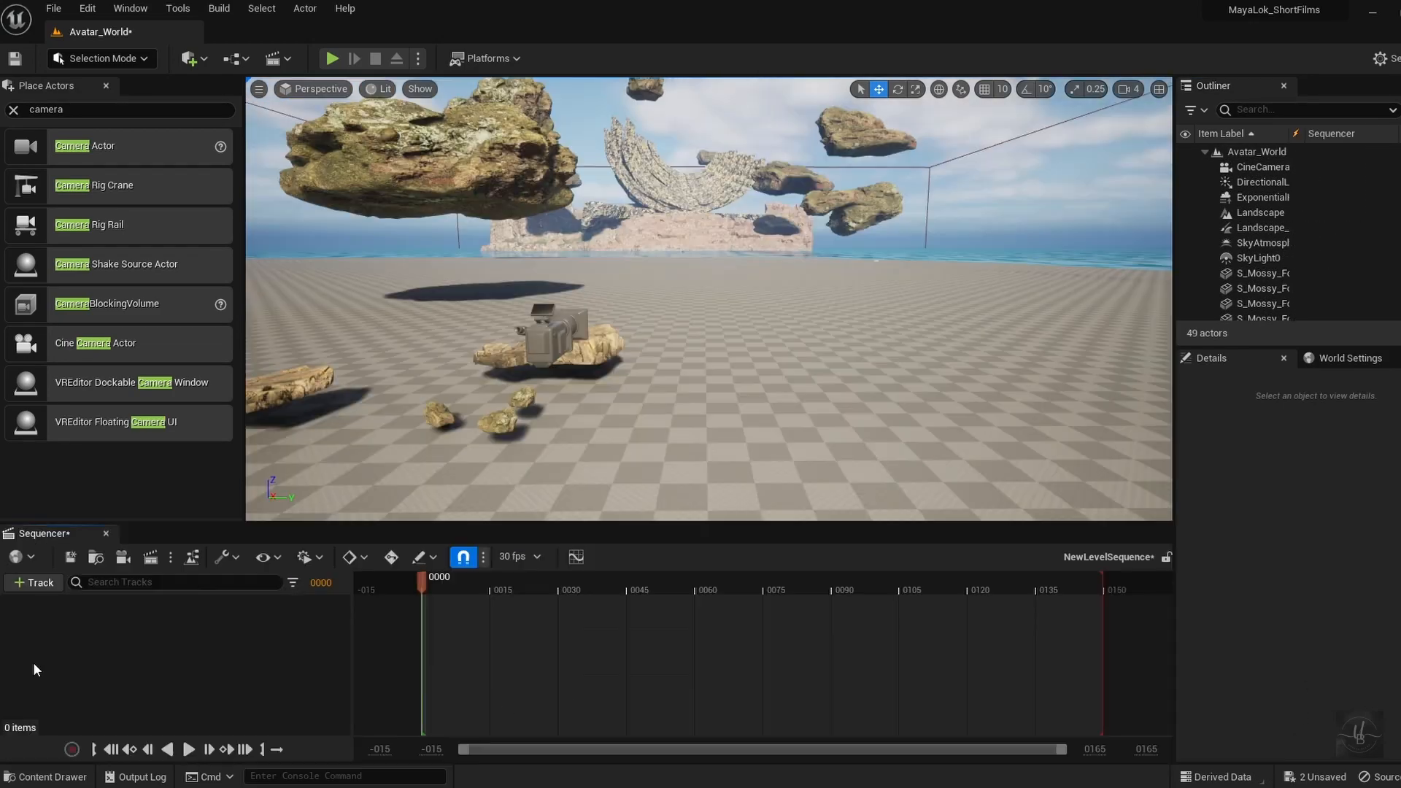
{"action": "left_click", "coordinate": [34, 582]}
{"action": "mouse_move", "coordinate": [169, 314]}
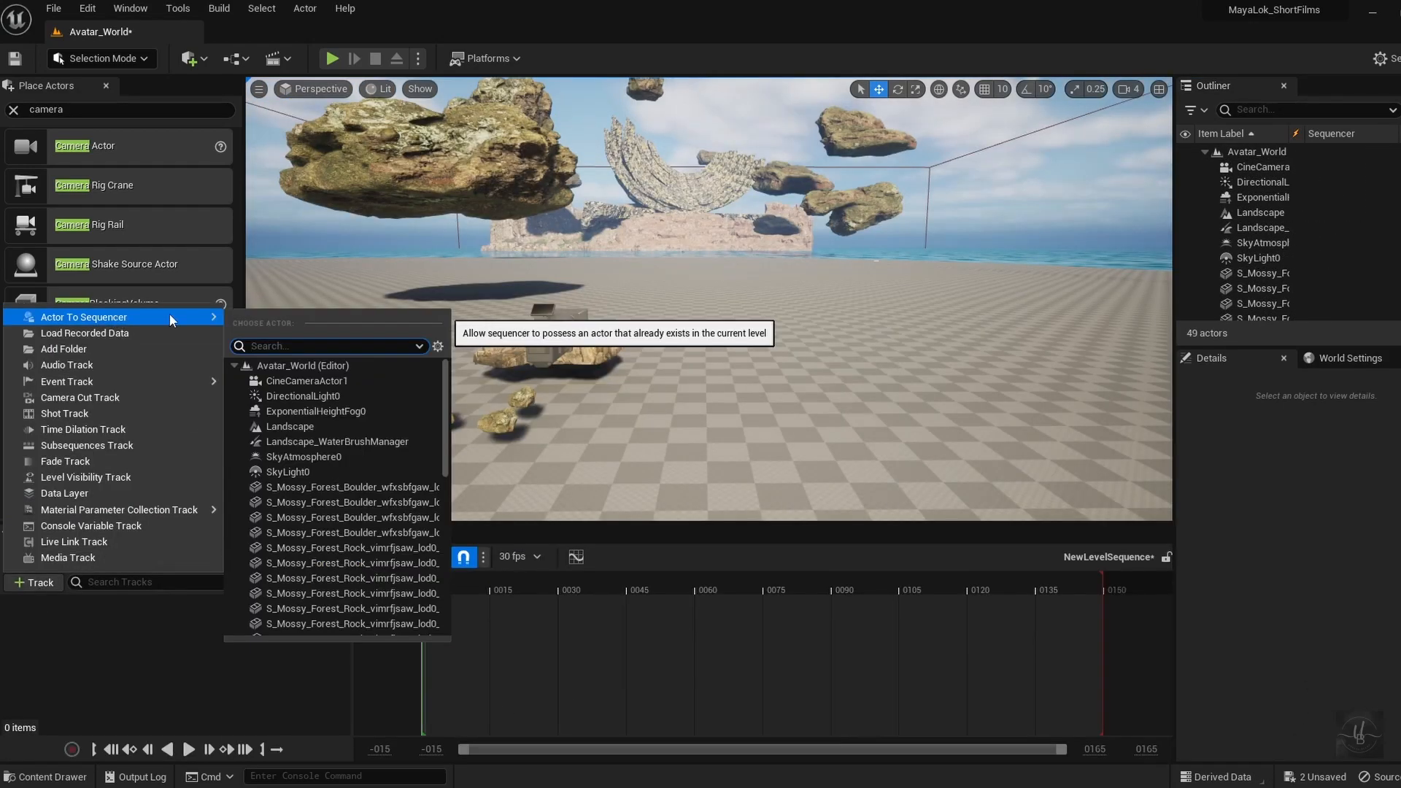
{"action": "left_click", "coordinate": [321, 376]}
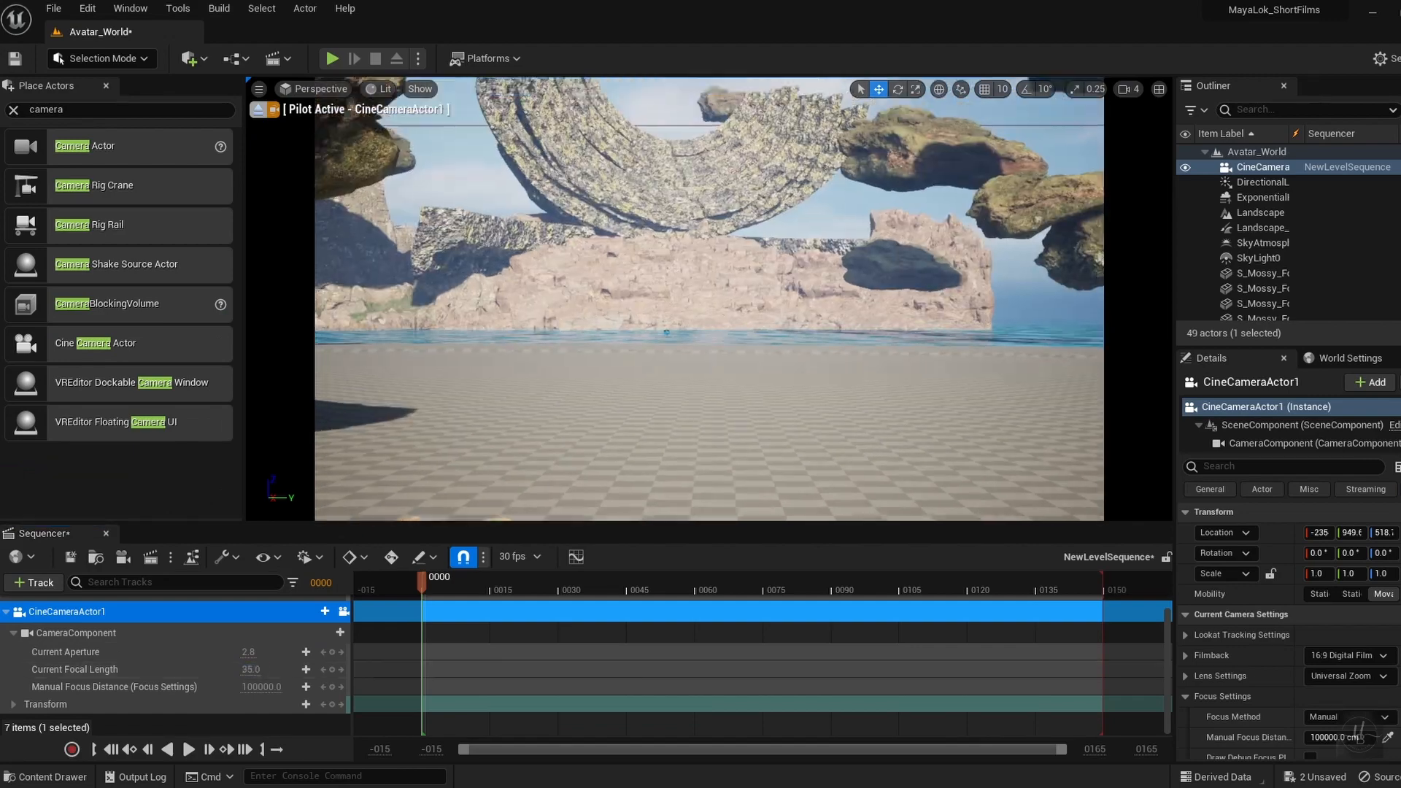
{"action": "mouse_move", "coordinate": [569, 440]}
{"action": "right_mouse_down"}
{"action": "mouse_move", "coordinate": [599, 423]}
{"action": "mouse_move", "coordinate": [605, 474]}
{"action": "mouse_move", "coordinate": [570, 440]}
{"action": "right_mouse_up"}
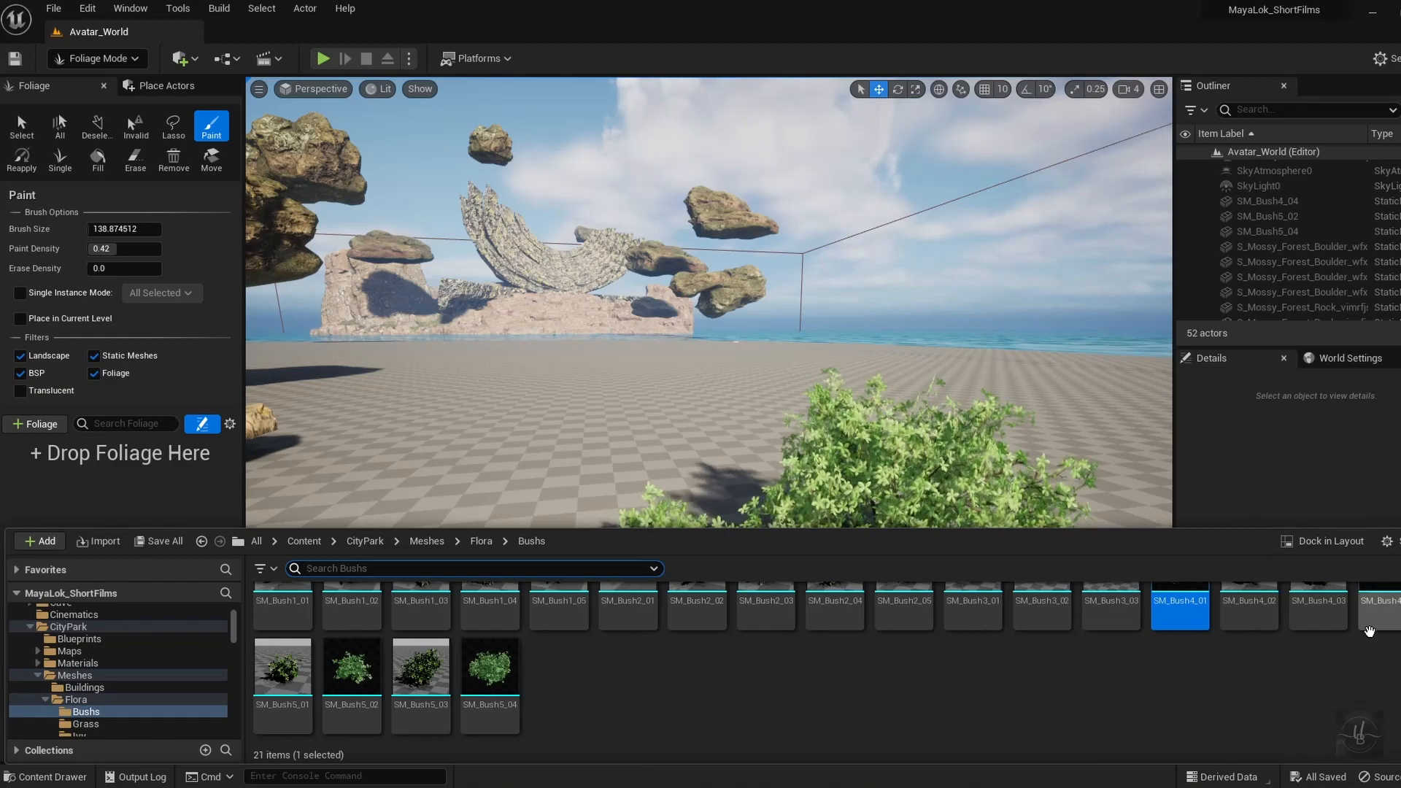
Add the SM_Bush4_04, SM_Bush5_02 and SM_Bush5_04 meshes as foliage types and select all three to show their painting settings
{"action": "left_click", "coordinate": [1369, 627]}
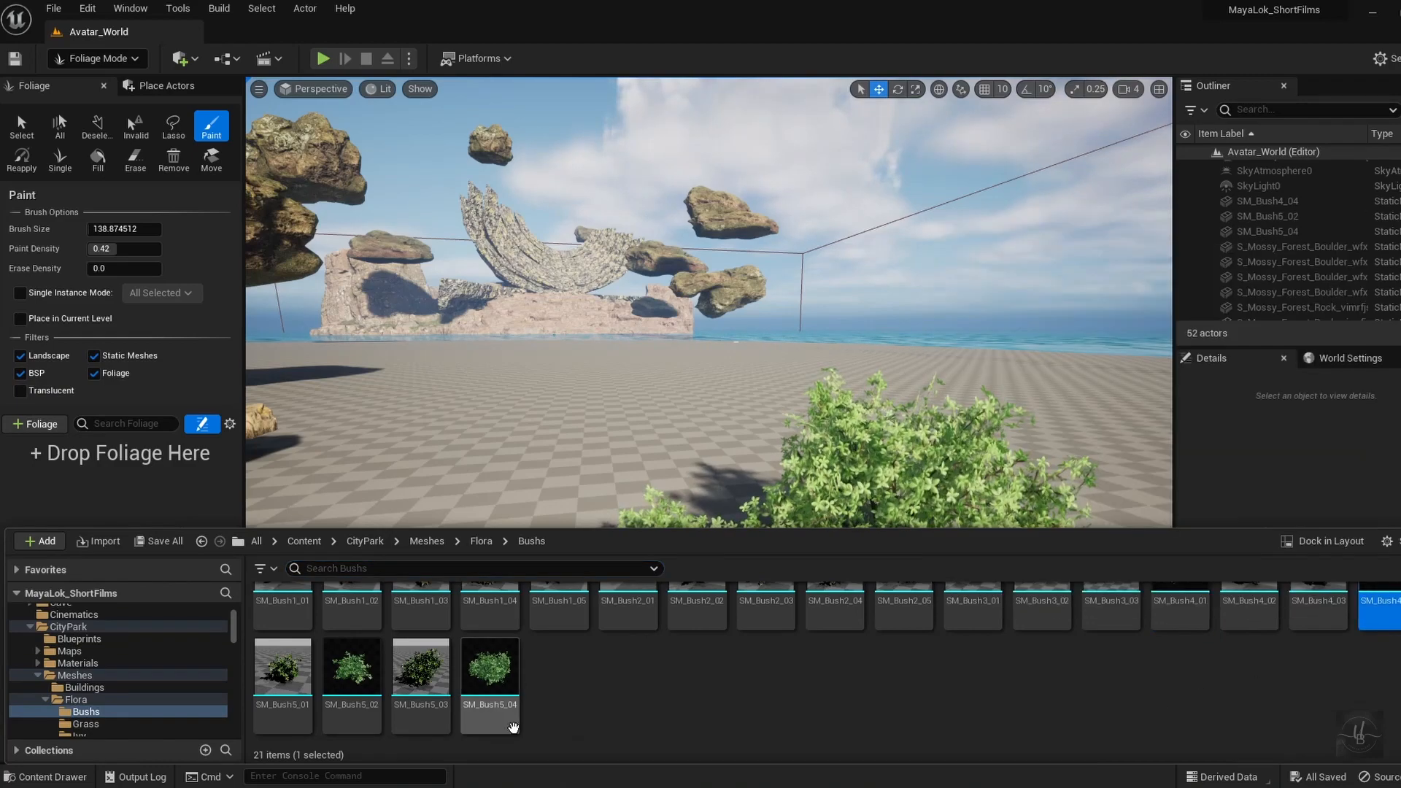
{"action": "left_click", "coordinate": [352, 668], "text": "ctrl"}
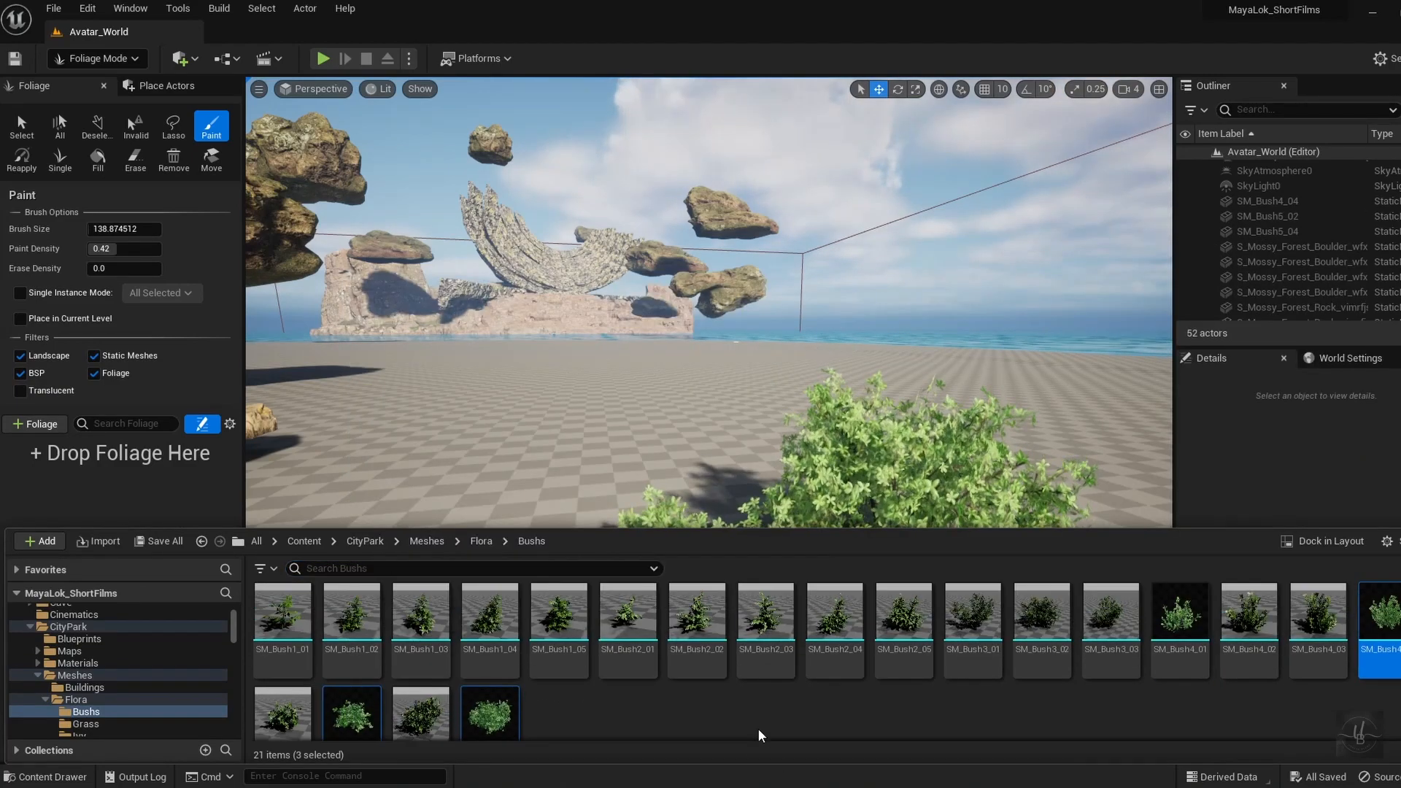
{"action": "left_click_drag", "start_coordinate": [511, 688], "coordinate": [143, 495]}
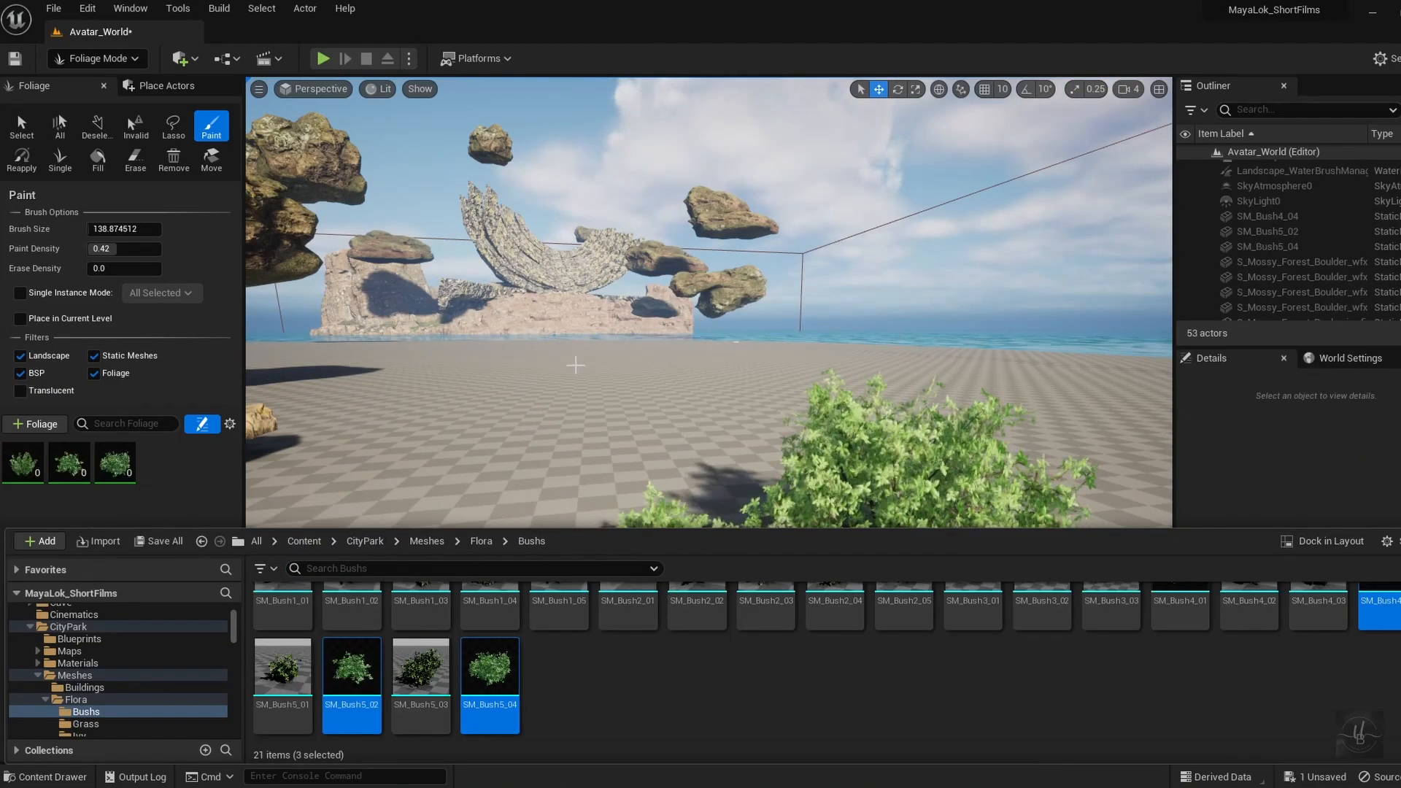
{"action": "left_click", "coordinate": [36, 478]}
{"action": "key", "text": "ctrl+a"}
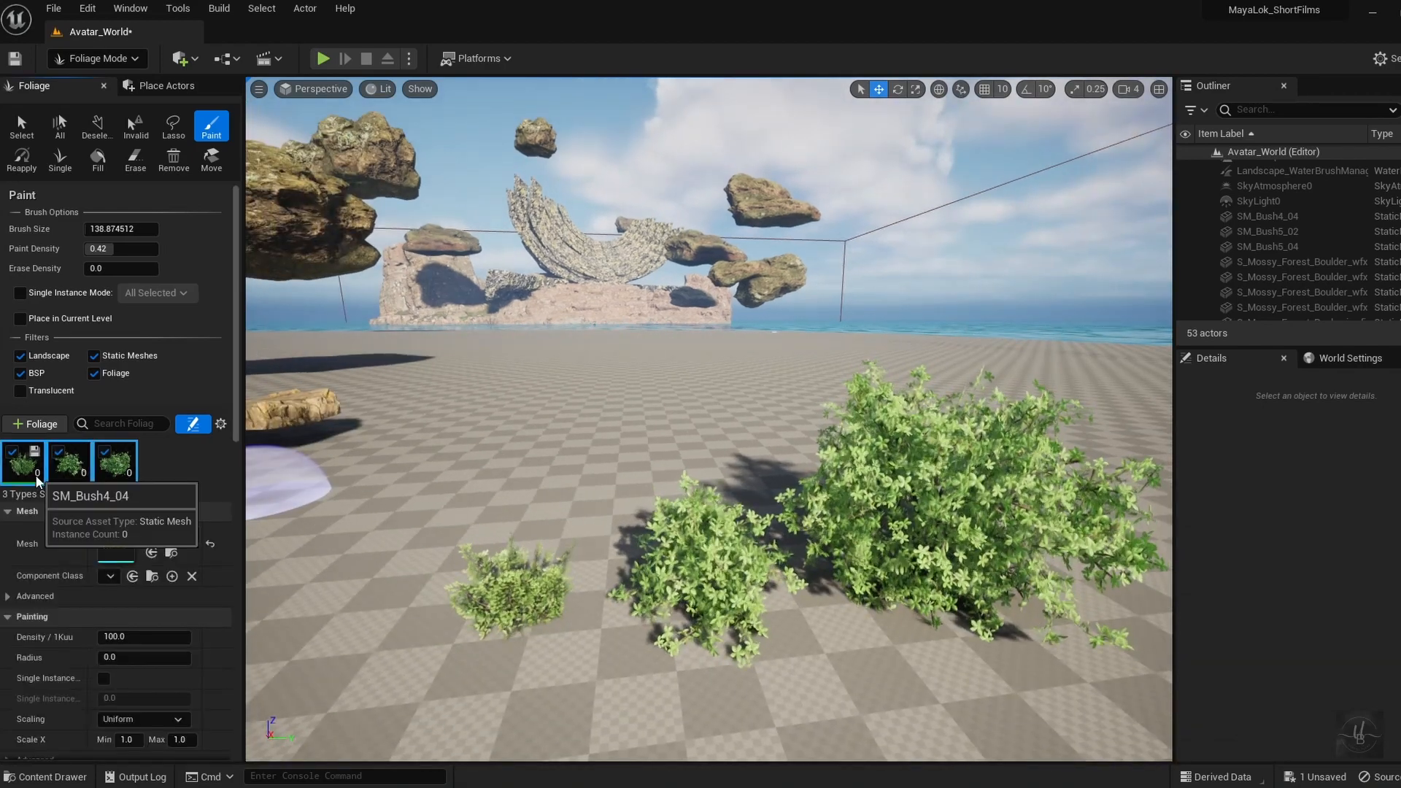
{"action": "scroll", "coordinate": [38, 482], "scroll_direction": "down", "scroll_amount": 5}
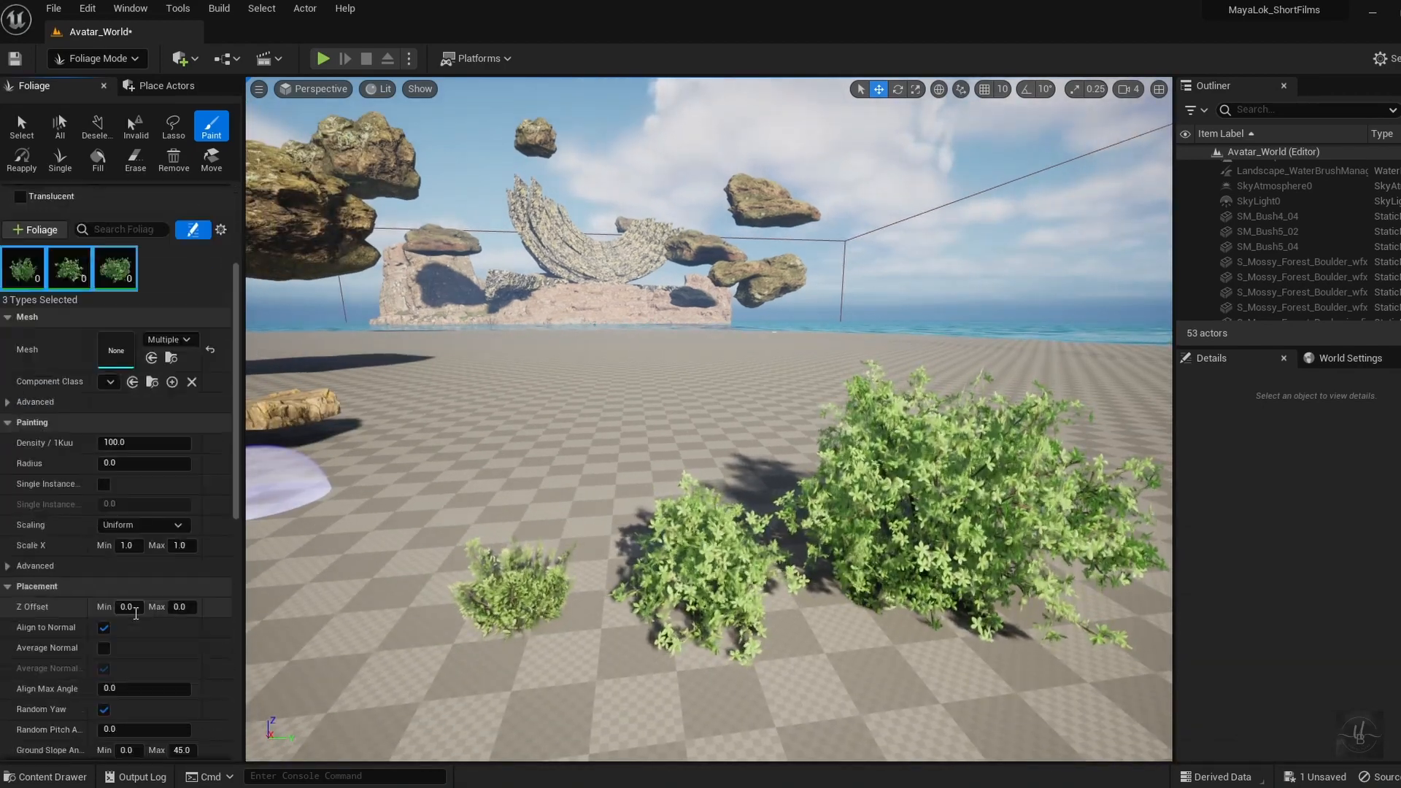
{"action": "scroll", "coordinate": [135, 613], "scroll_direction": "down", "scroll_amount": 3}
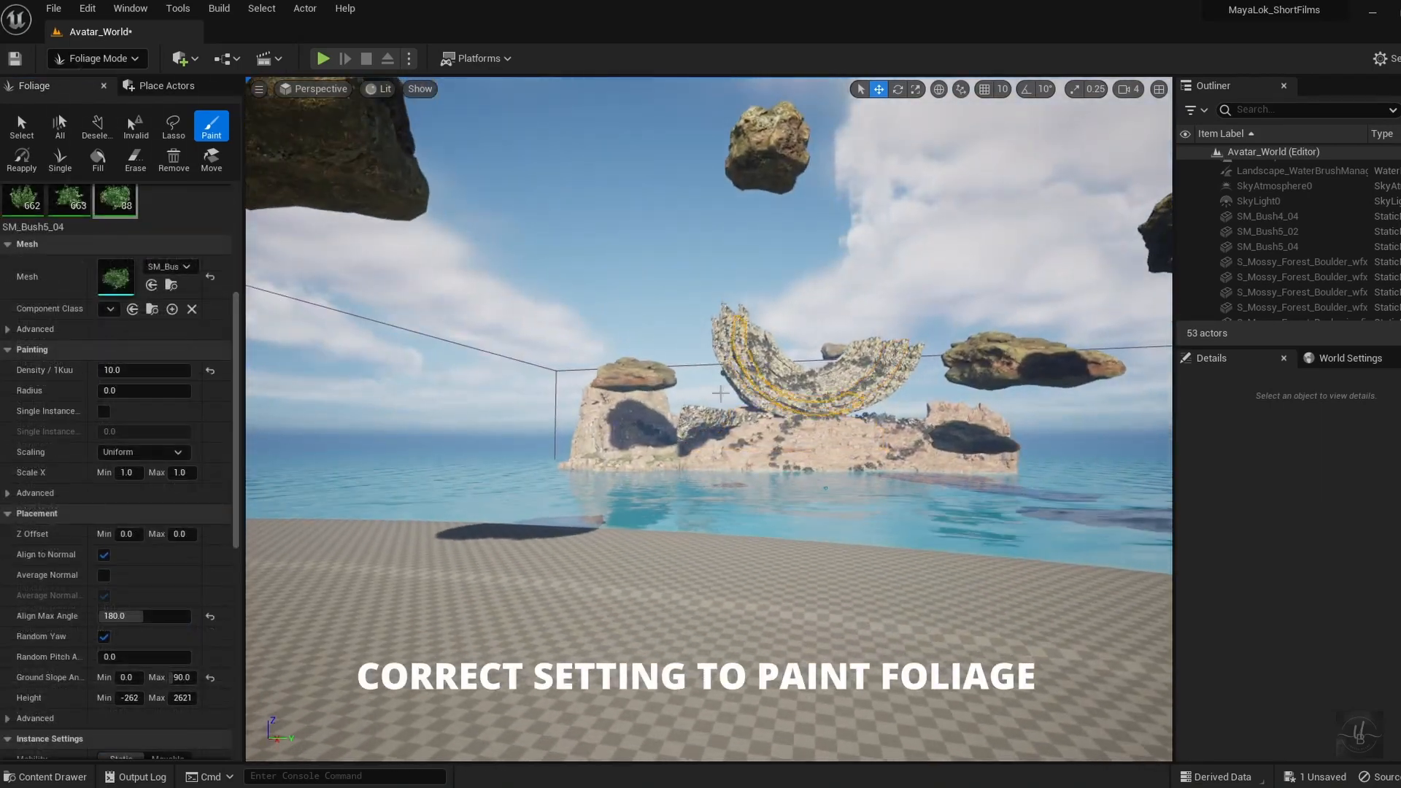
Paint bushes over the curved arch, the rocky cliff beneath it and the lower floating rock
{"action": "mouse_move", "coordinate": [720, 394]}
{"action": "left_mouse_down"}
{"action": "mouse_move", "coordinate": [613, 416]}
{"action": "mouse_move", "coordinate": [978, 465]}
{"action": "left_mouse_up"}
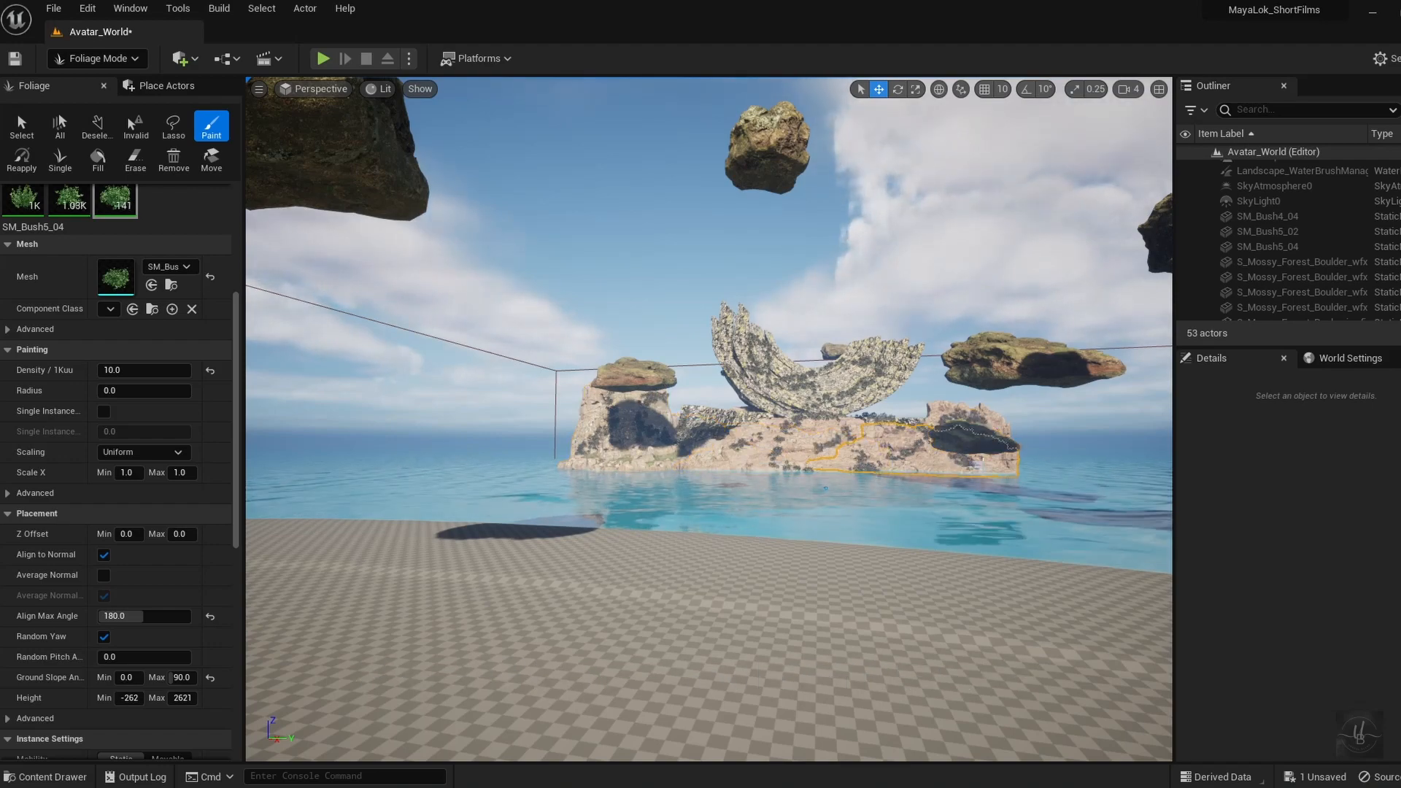
{"action": "mouse_move", "coordinate": [817, 401]}
{"action": "left_mouse_down"}
{"action": "mouse_move", "coordinate": [742, 388]}
{"action": "mouse_move", "coordinate": [754, 341]}
{"action": "mouse_move", "coordinate": [726, 321]}
{"action": "left_mouse_up"}
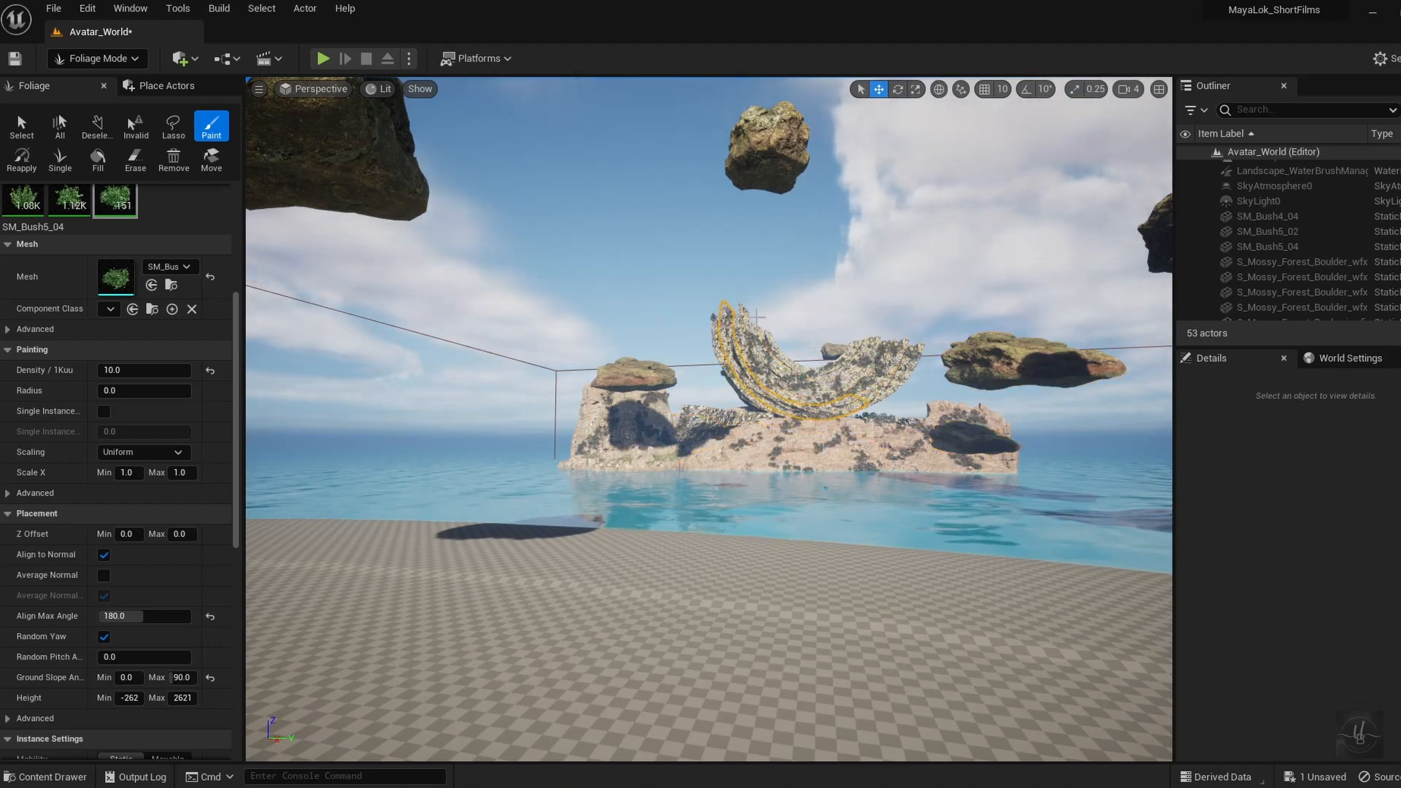
{"action": "mouse_move", "coordinate": [769, 151]}
{"action": "right_mouse_down"}
{"action": "mouse_move", "coordinate": [810, 117]}
{"action": "mouse_move", "coordinate": [810, 135]}
{"action": "right_mouse_up"}
{"action": "right_click_drag", "start_coordinate": [689, 301], "coordinate": [876, 307]}
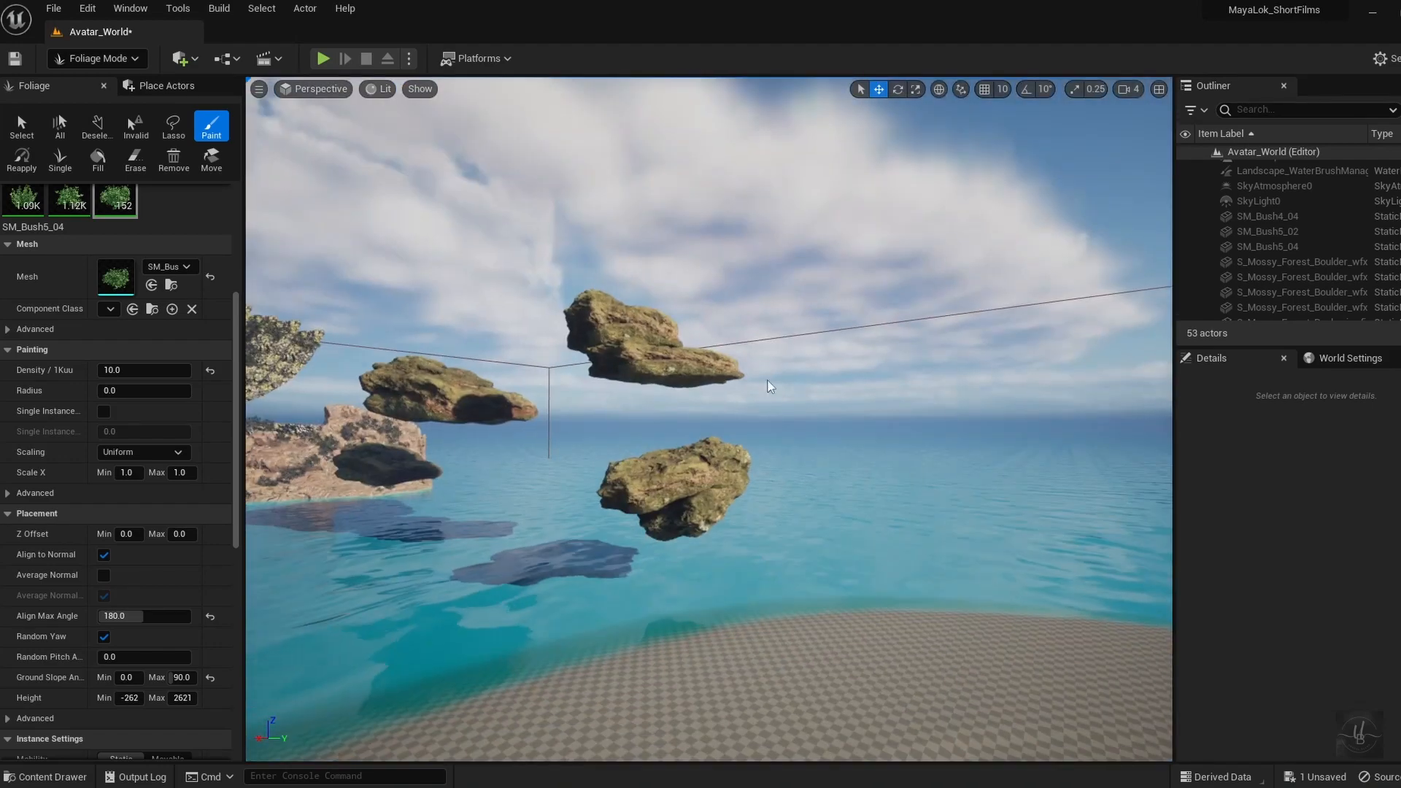
{"action": "mouse_move", "coordinate": [697, 473]}
{"action": "left_mouse_down"}
{"action": "mouse_move", "coordinate": [626, 483]}
{"action": "mouse_move", "coordinate": [686, 504]}
{"action": "left_mouse_up"}
Undo the last foliage dab and continue painting bushes on the lower floating rock and the cliff beneath the arch
{"action": "mouse_move", "coordinate": [686, 504]}
{"action": "right_mouse_down"}
{"action": "mouse_move", "coordinate": [686, 446]}
{"action": "mouse_move", "coordinate": [686, 657]}
{"action": "right_mouse_up"}
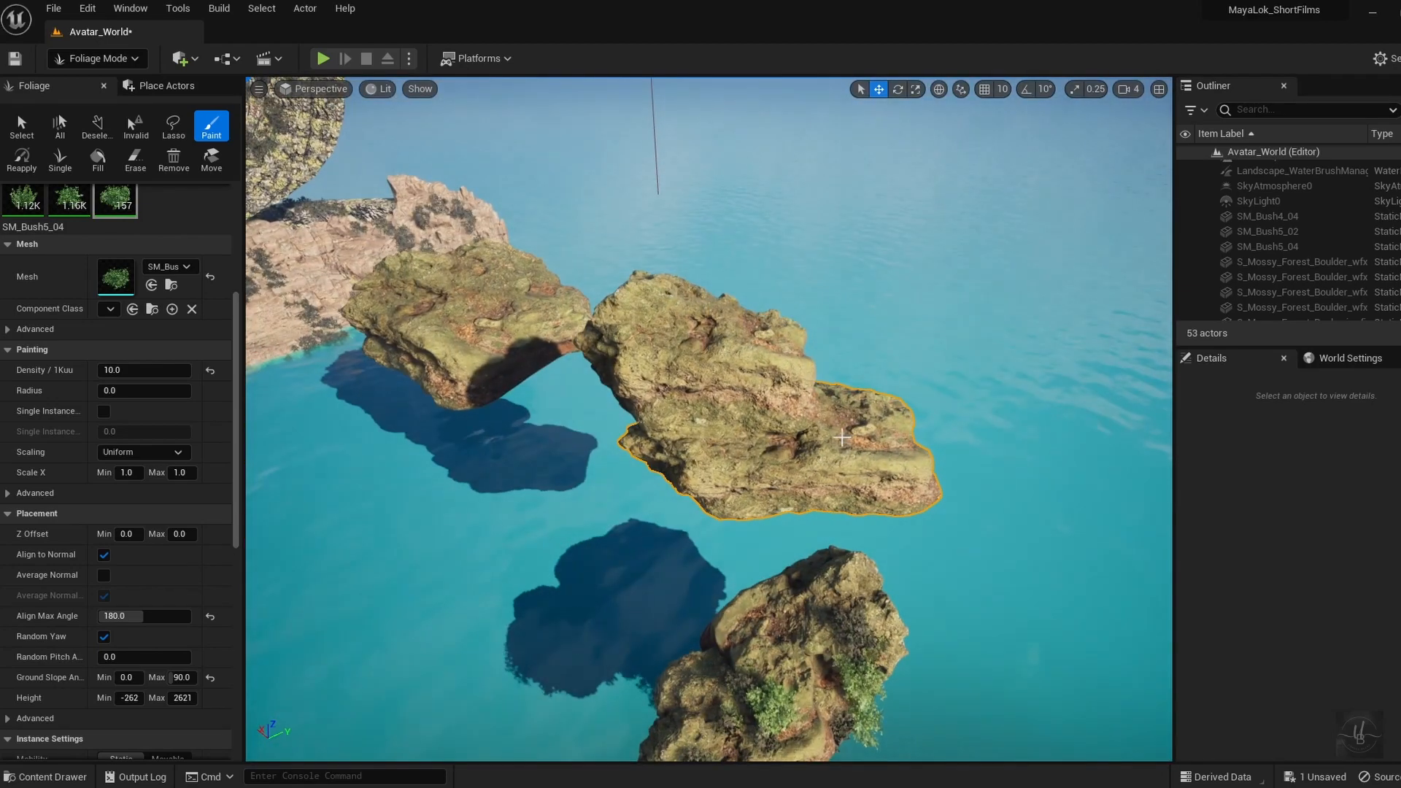
{"action": "left_click", "coordinate": [763, 356]}
{"action": "key", "text": "ctrl+z"}
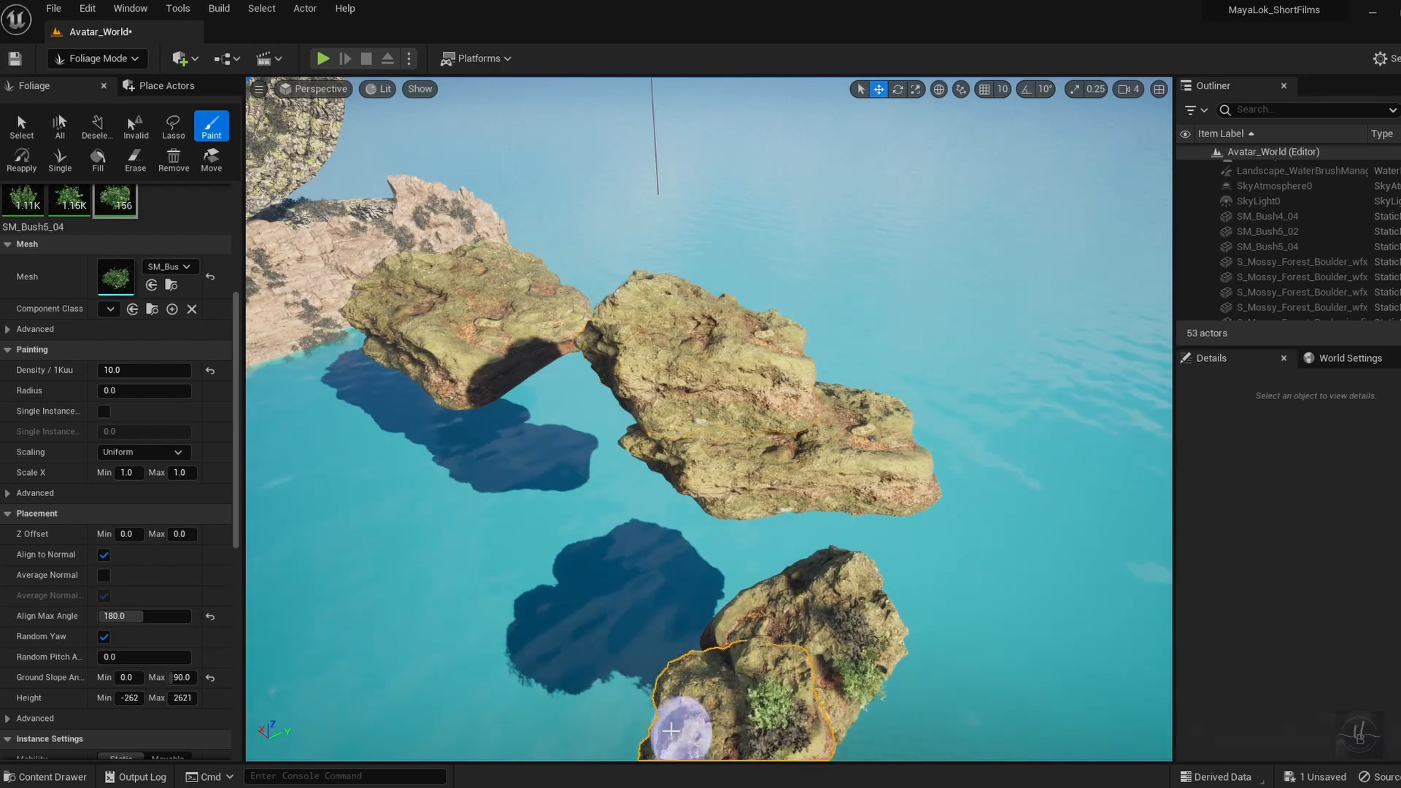
{"action": "left_click", "coordinate": [672, 725]}
{"action": "mouse_move", "coordinate": [672, 725]}
{"action": "right_mouse_down"}
{"action": "mouse_move", "coordinate": [672, 620]}
{"action": "mouse_move", "coordinate": [672, 730]}
{"action": "mouse_move", "coordinate": [686, 642]}
{"action": "right_mouse_up"}
{"action": "left_click", "coordinate": [670, 187]}
{"action": "left_click_drag", "start_coordinate": [670, 187], "coordinate": [589, 187]}
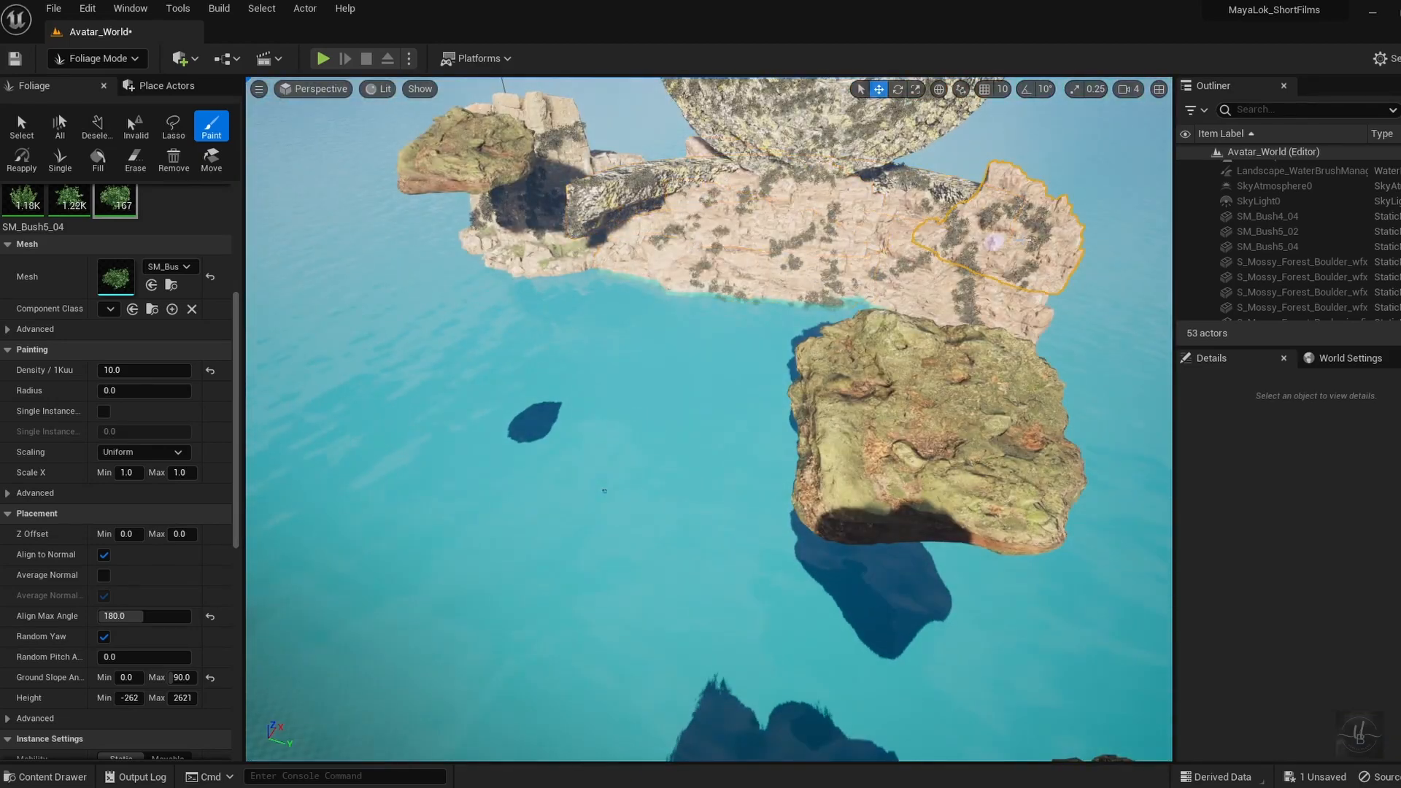
{"action": "right_click_drag", "start_coordinate": [790, 212], "coordinate": [810, 132]}
{"action": "mouse_move", "coordinate": [819, 271]}
{"action": "left_mouse_down"}
{"action": "mouse_move", "coordinate": [785, 289]}
{"action": "mouse_move", "coordinate": [855, 177]}
{"action": "left_mouse_up"}
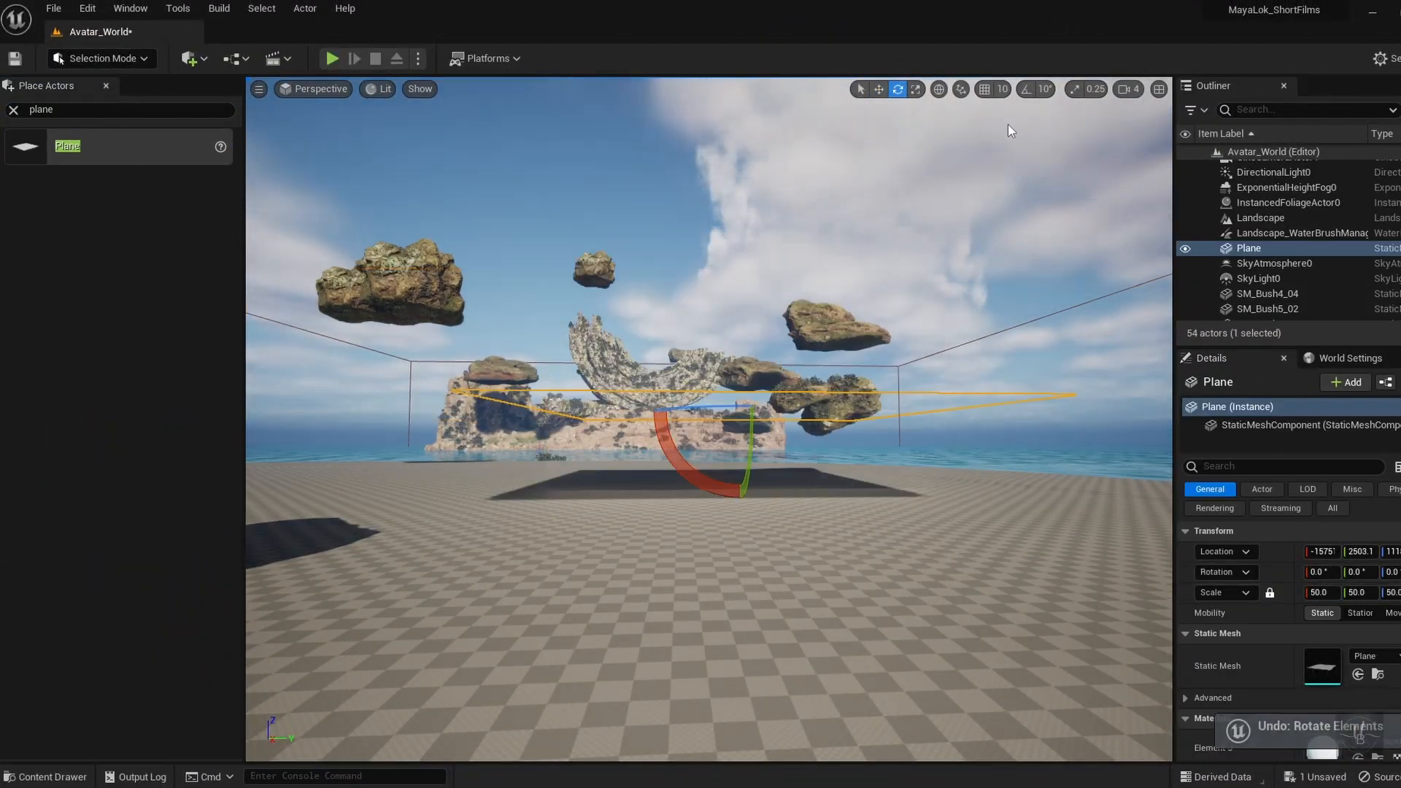
Rotate the plane 90° so it stands upright and apply a local fog material instance to it
{"action": "left_click_drag", "start_coordinate": [745, 475], "coordinate": [854, 231]}
{"action": "key", "text": "ctrl+z"}
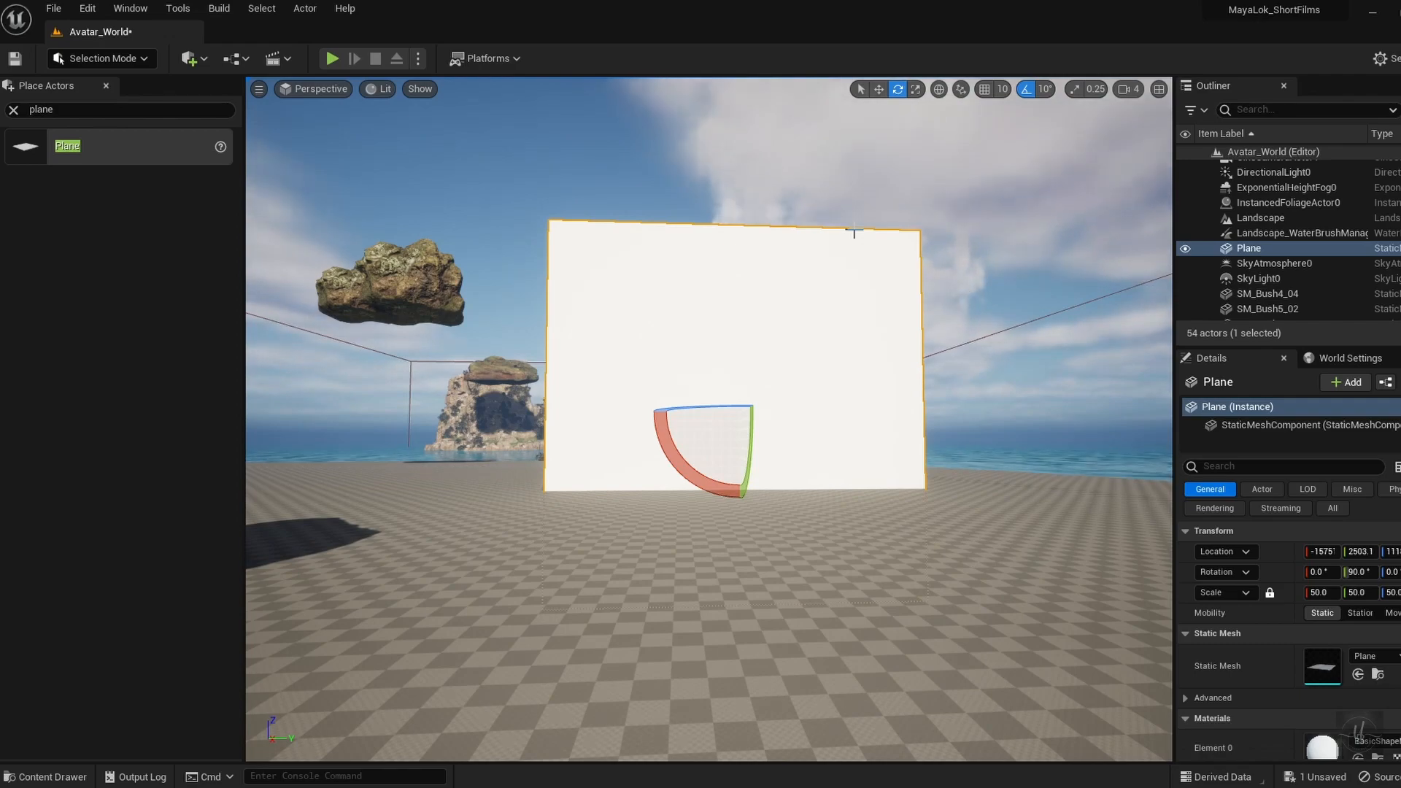
{"action": "key", "text": "w"}
{"action": "key", "text": "ctrl+space"}
{"action": "left_click_drag", "start_coordinate": [544, 620], "coordinate": [686, 467]}
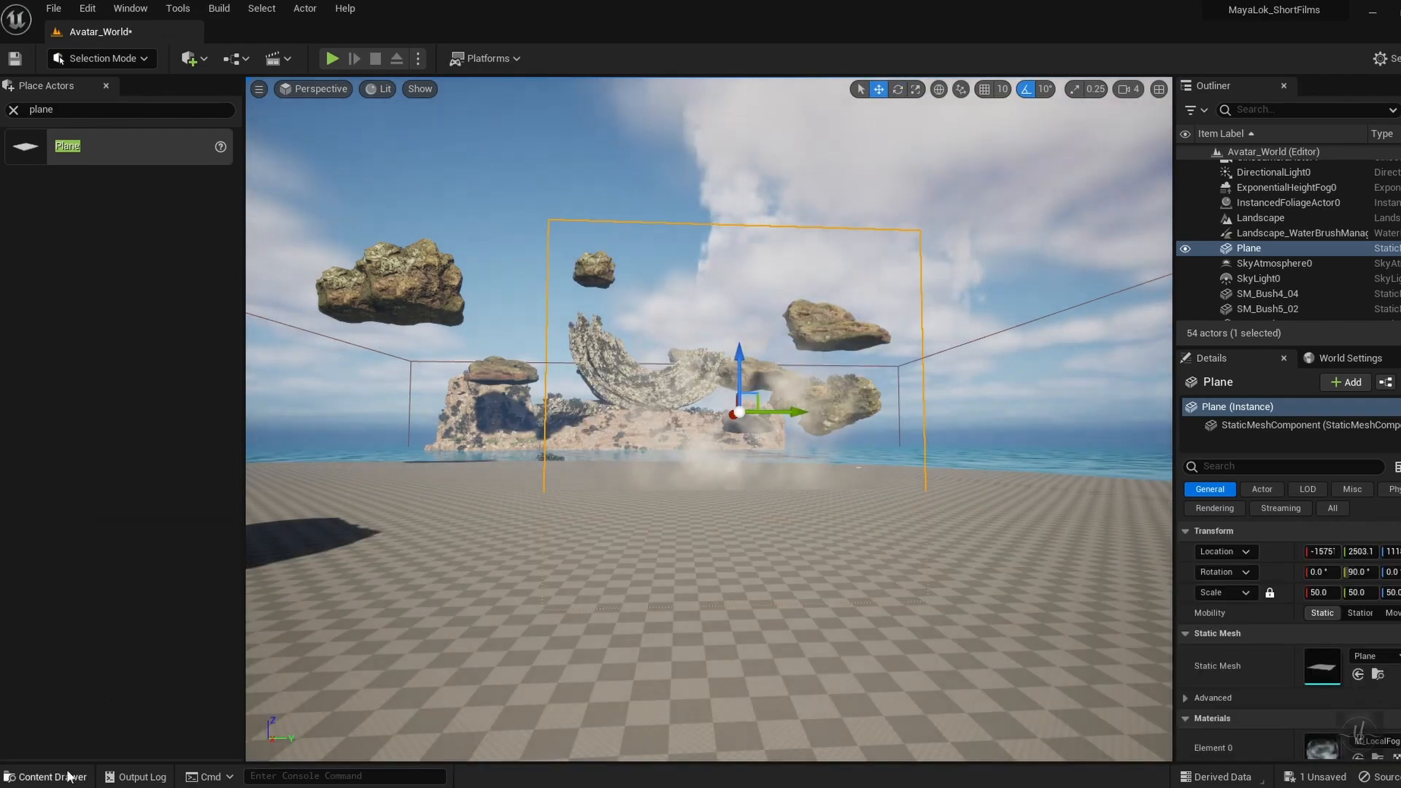
Apply the M_LocalFog_Inst1 material to the fog plane and duplicate a fog plane toward the arch
{"action": "left_click", "coordinate": [69, 773]}
{"action": "left_click", "coordinate": [64, 773]}
{"action": "left_click", "coordinate": [63, 774]}
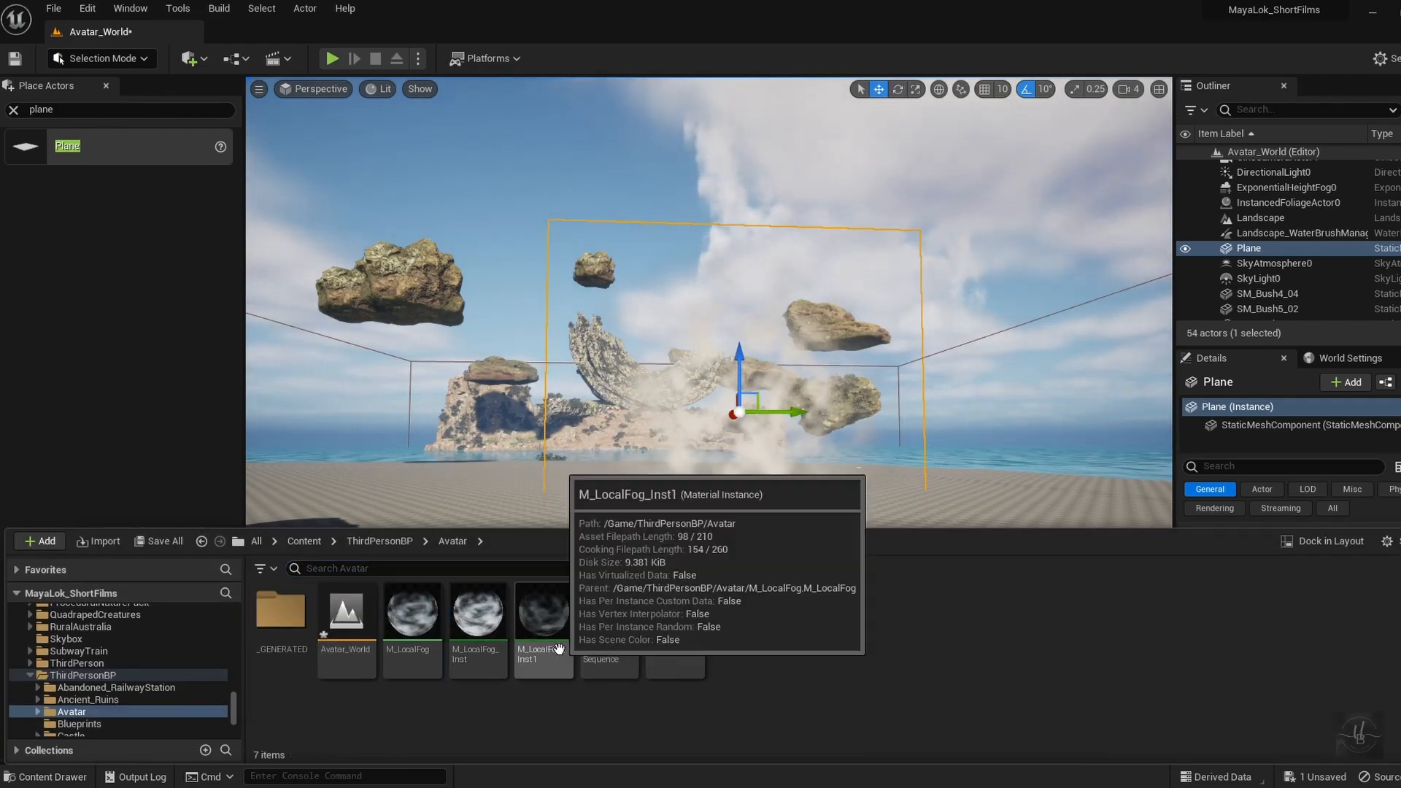
{"action": "right_click", "coordinate": [675, 376]}
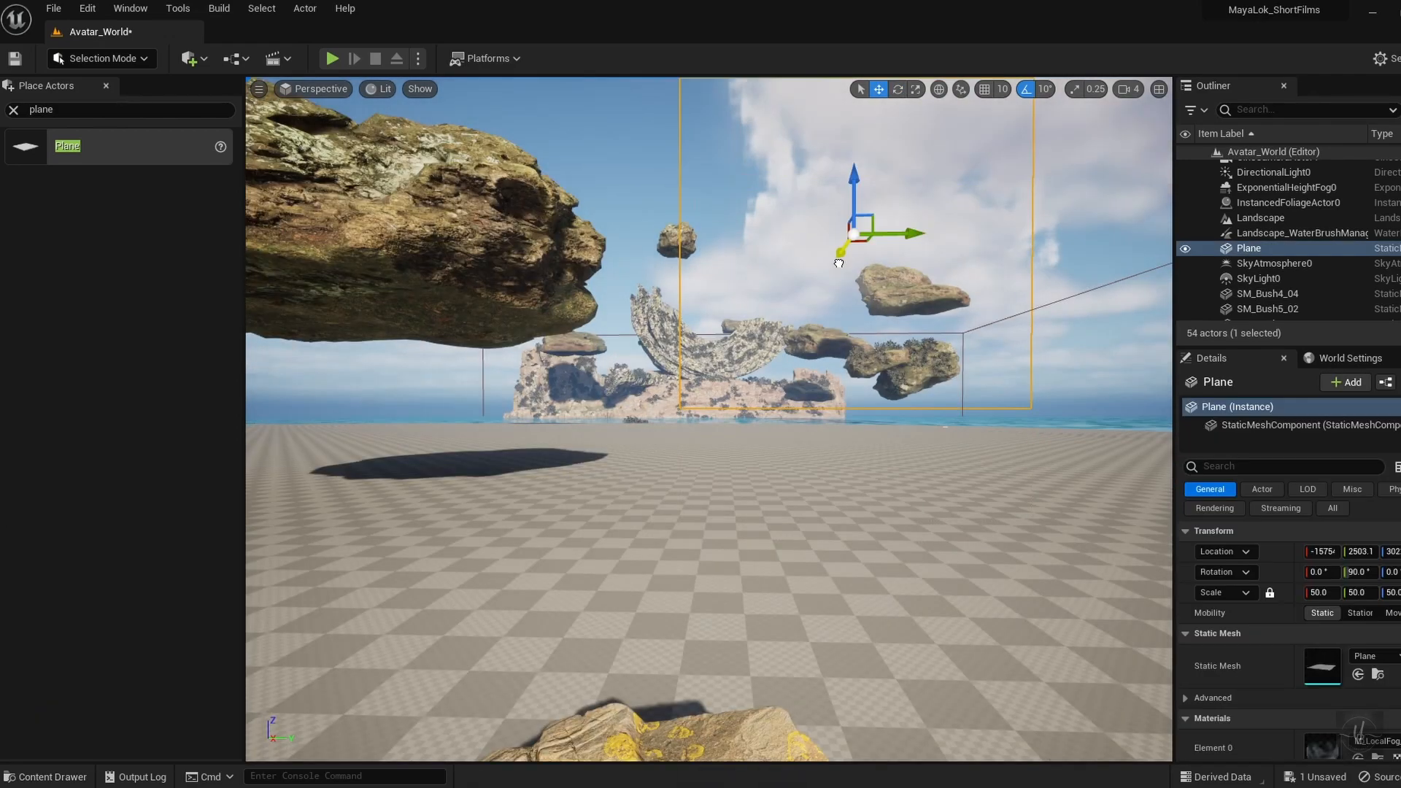
{"action": "key", "text": "ctrl+space"}
{"action": "left_click_drag", "start_coordinate": [543, 627], "coordinate": [858, 327]}
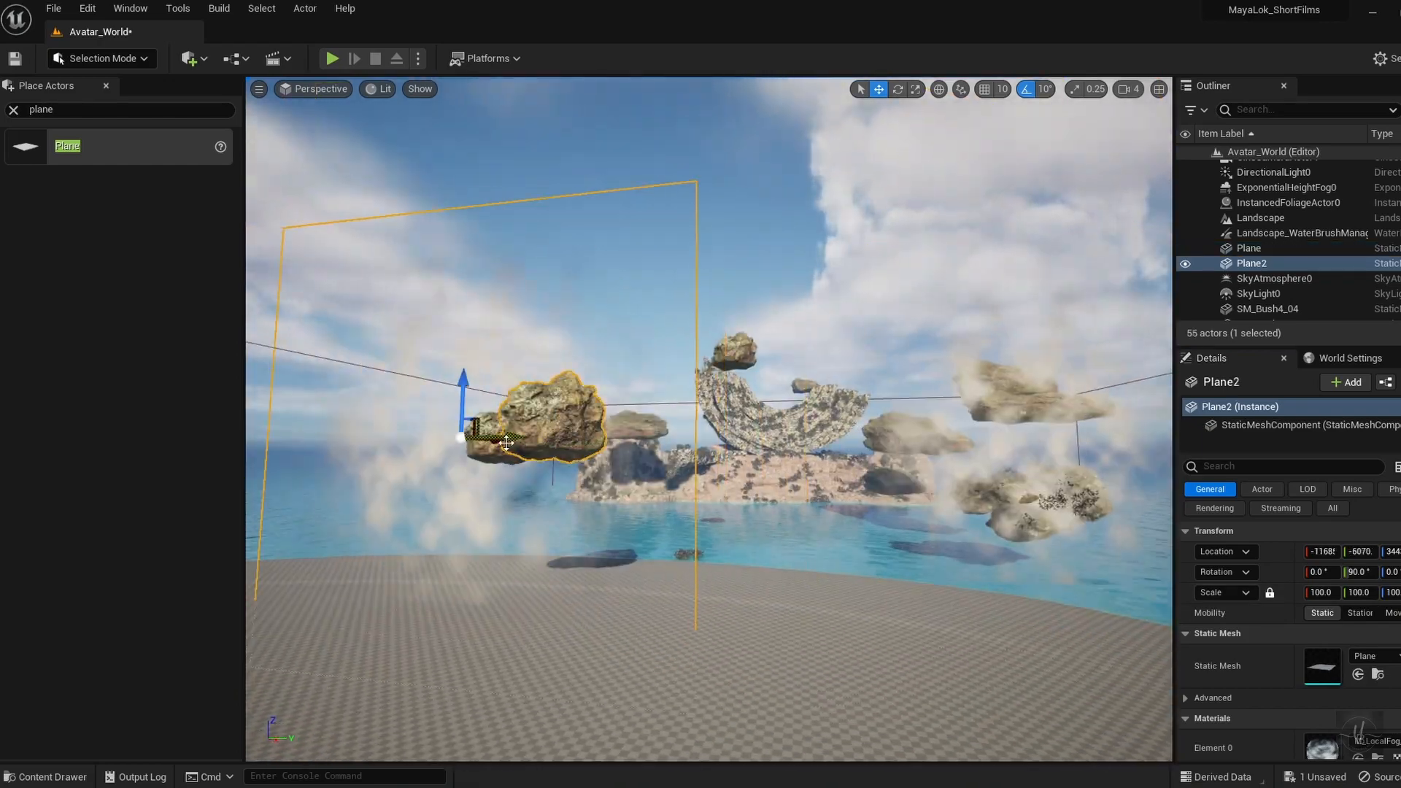
{"action": "left_click_drag", "start_coordinate": [507, 443], "coordinate": [735, 325], "text": "alt"}
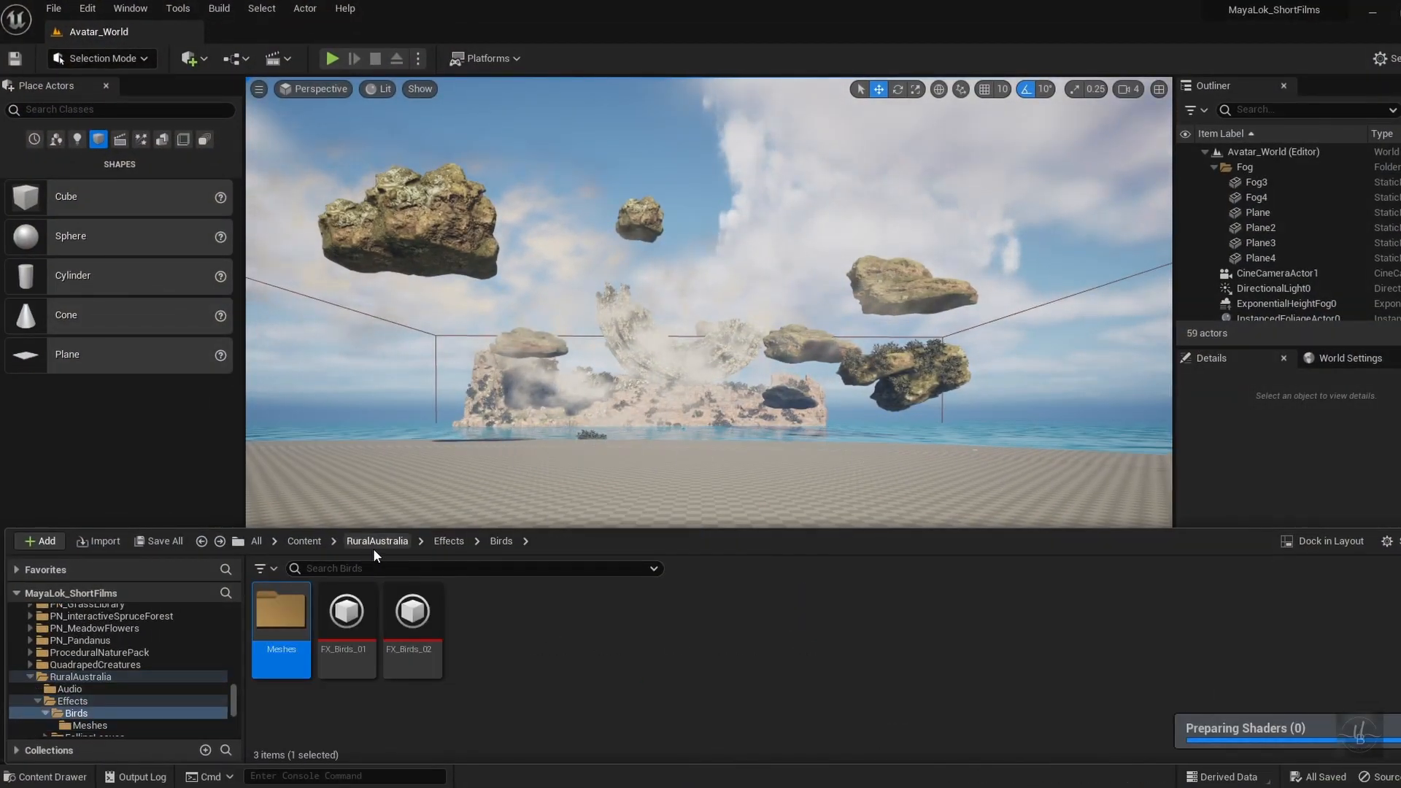
Place the FX_Birds_01 and FX_Birds_02 effects in the level and shift FX_Birds_02 farther out over the ocean
{"action": "left_click_drag", "start_coordinate": [357, 589], "coordinate": [644, 650]}
{"action": "left_click_drag", "start_coordinate": [644, 603], "coordinate": [644, 227]}
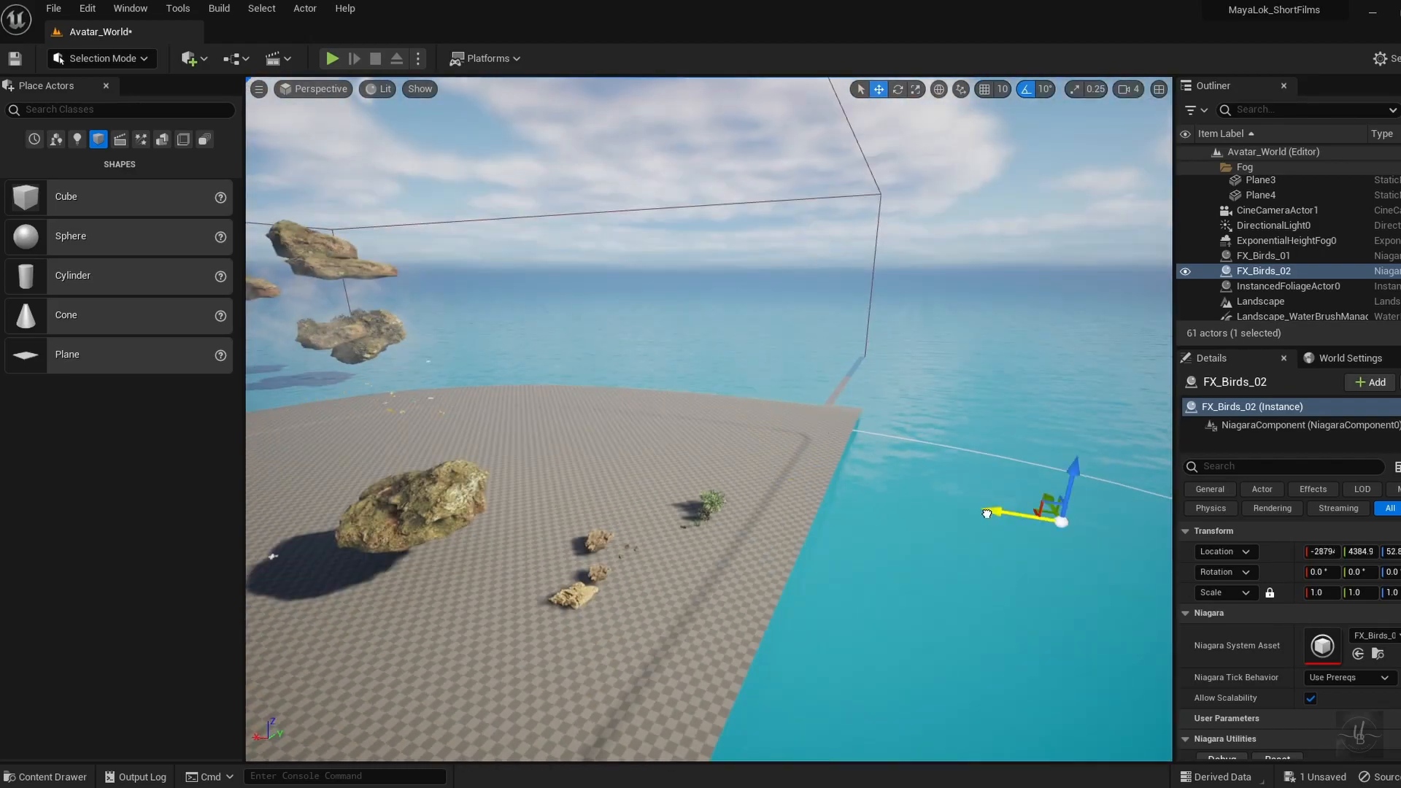
{"action": "left_click_drag", "start_coordinate": [987, 513], "coordinate": [867, 441], "text": "shift"}
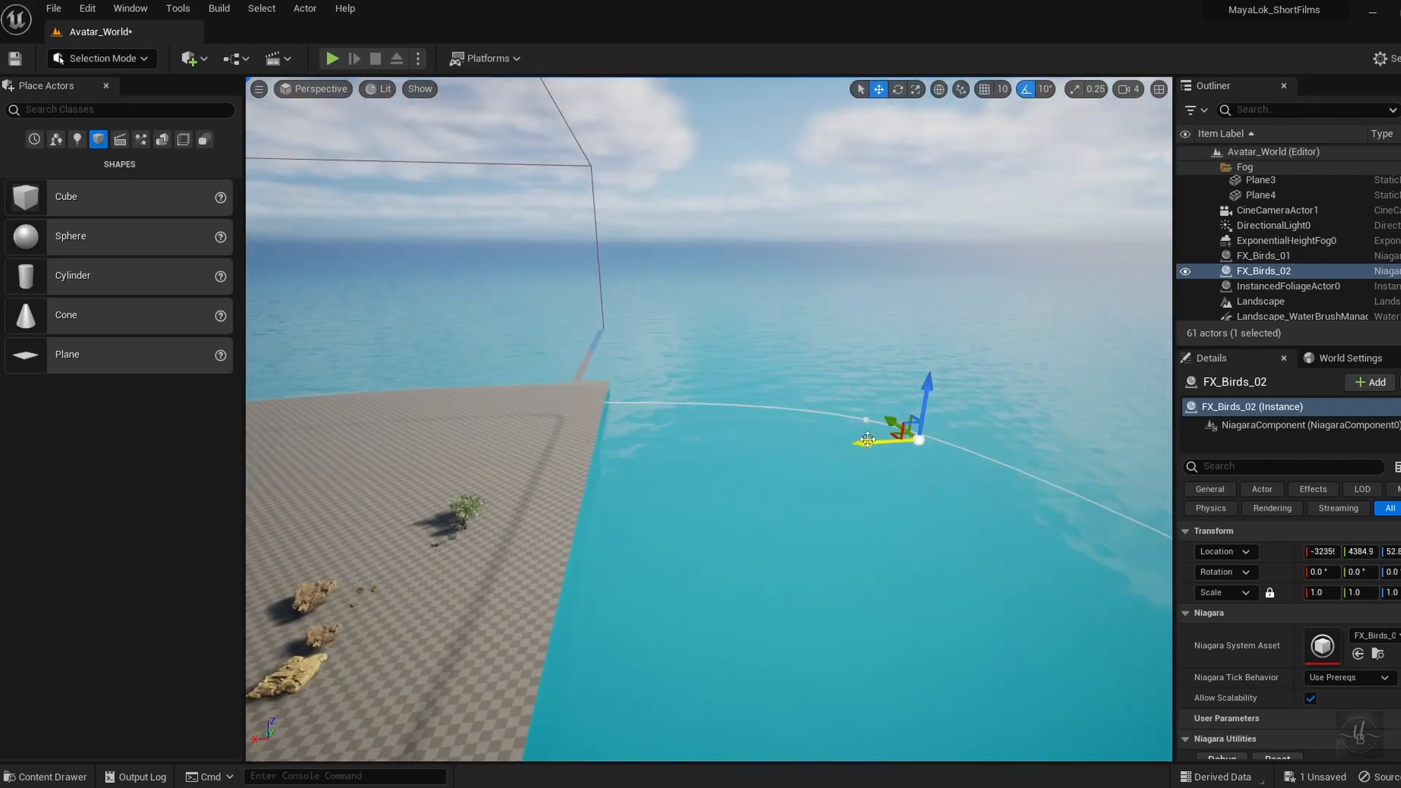
Duplicate the FX_Birds_02 effect to add another flock to the scene, and select FX_Birds_01
{"action": "right_click_drag", "start_coordinate": [709, 419], "coordinate": [387, 431]}
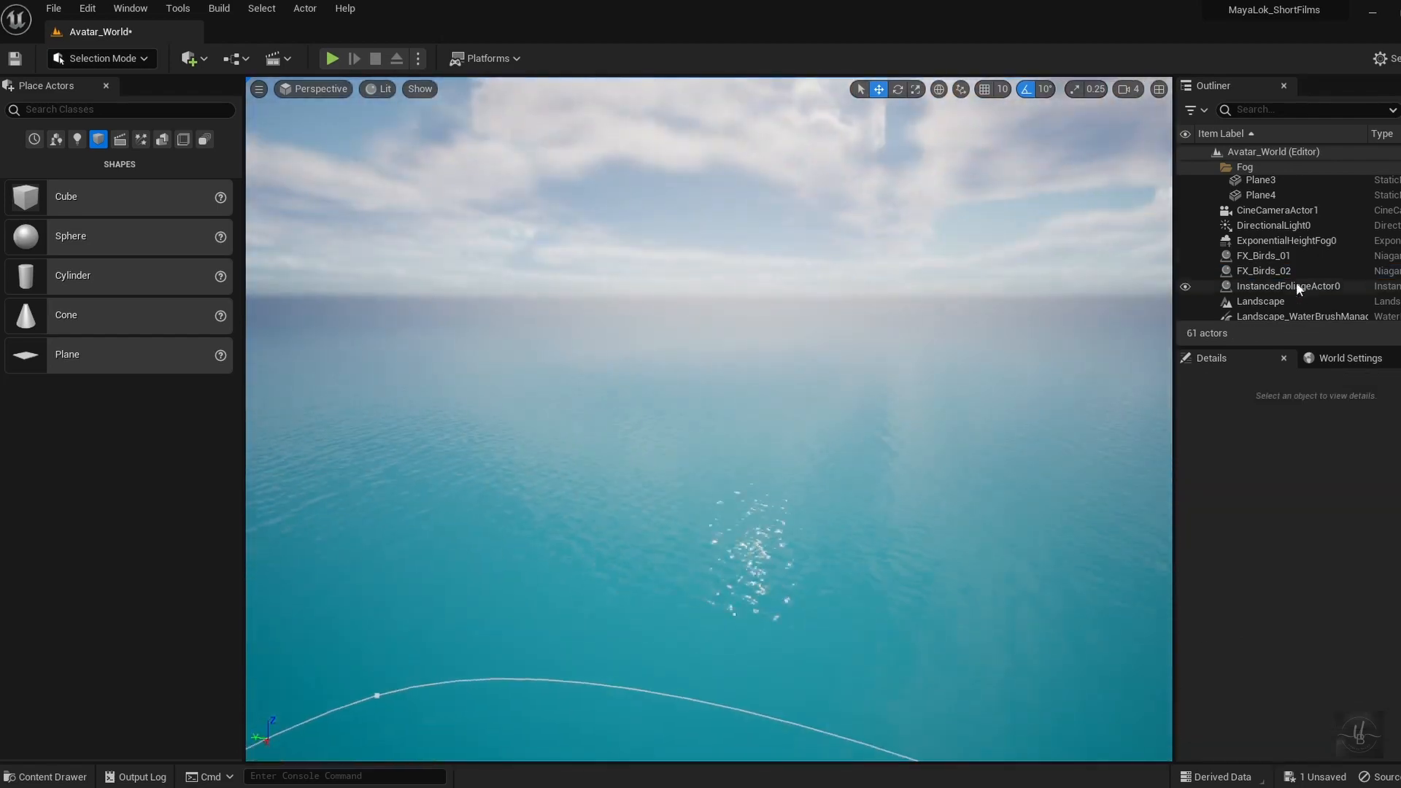
{"action": "left_click", "coordinate": [1296, 281]}
{"action": "left_click_drag", "start_coordinate": [314, 580], "coordinate": [1075, 379], "text": "alt"}
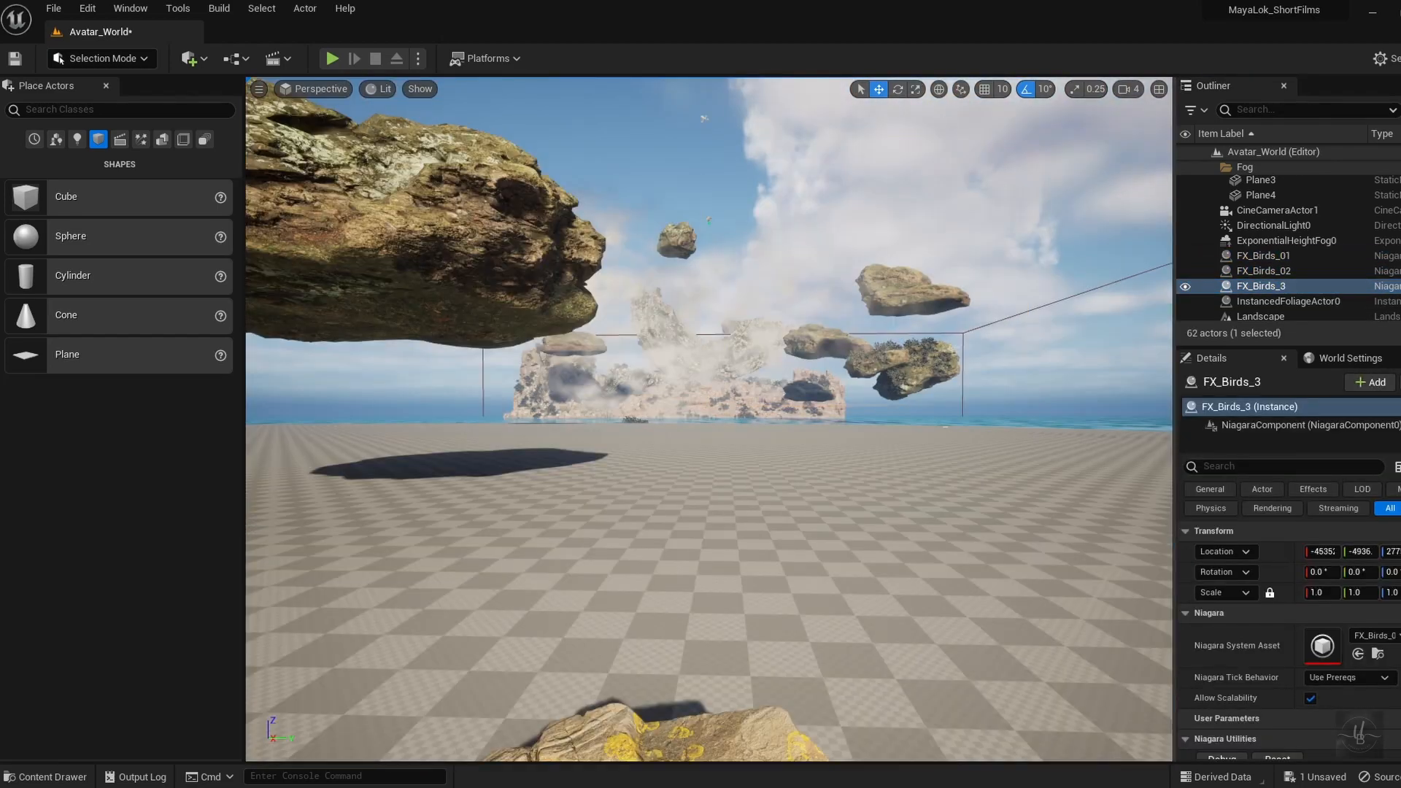
{"action": "left_click", "coordinate": [1263, 256]}
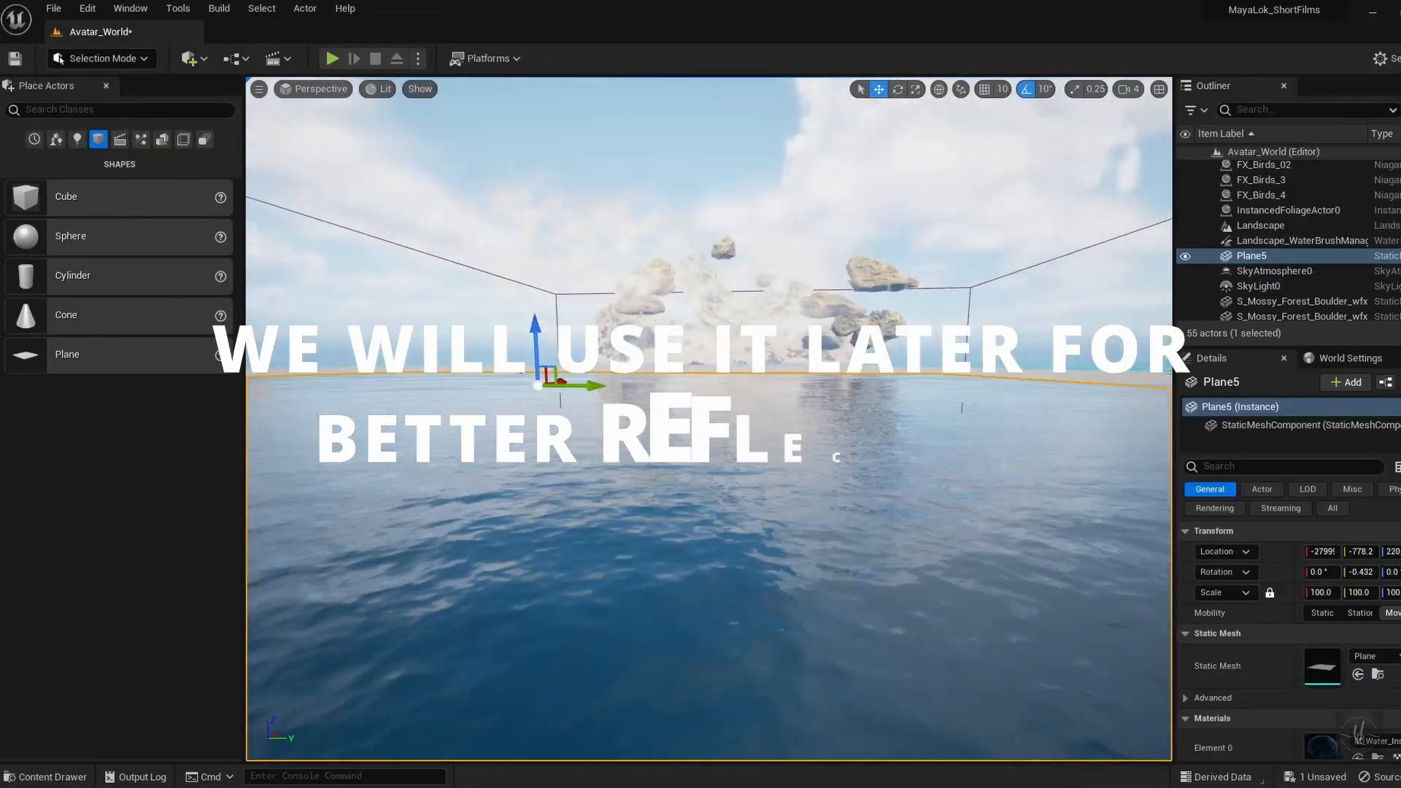
Select the large water plane, inspect its assigned material and search all project content for "water"
{"action": "key", "text": "Escape"}
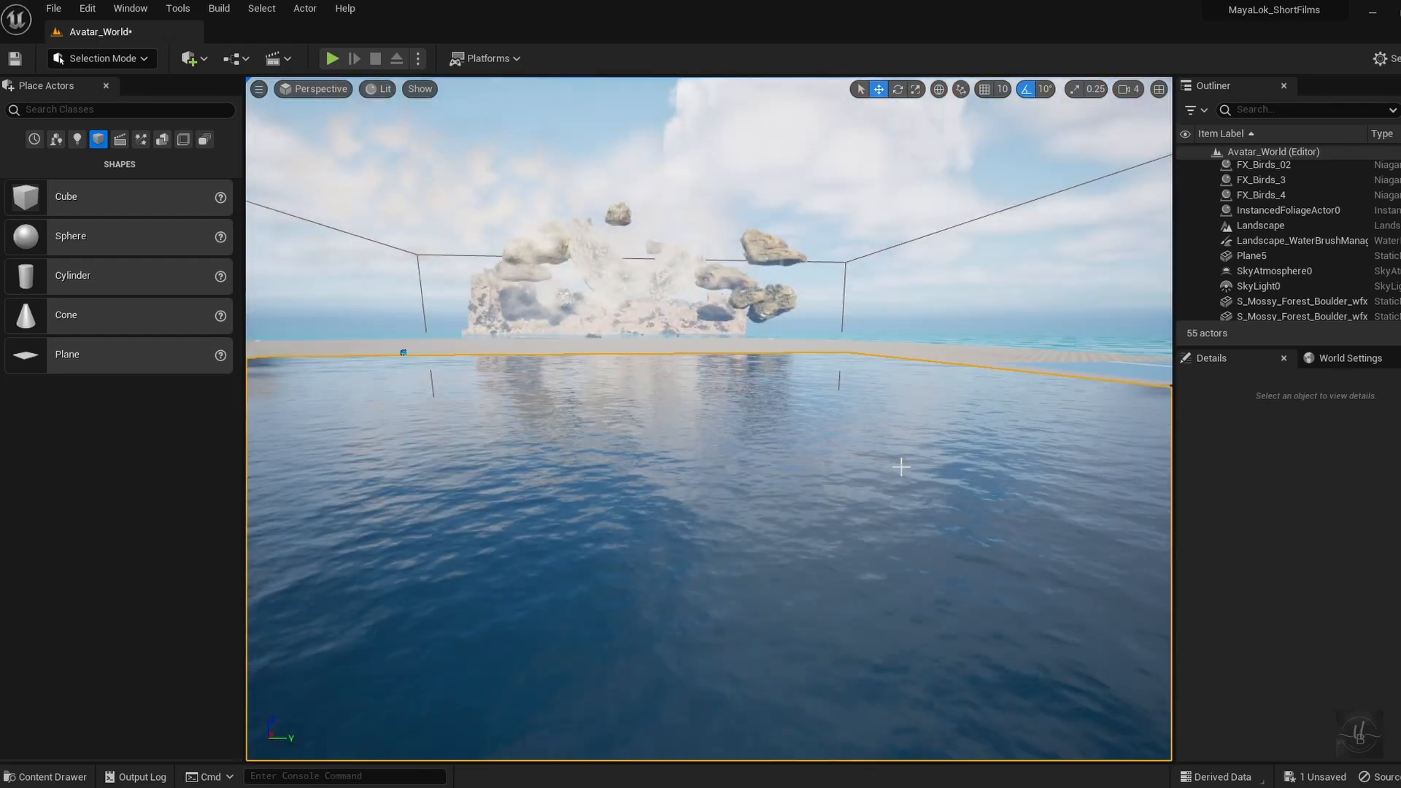
{"action": "left_click", "coordinate": [902, 467]}
{"action": "scroll", "coordinate": [1328, 707], "scroll_direction": "down", "scroll_amount": 5}
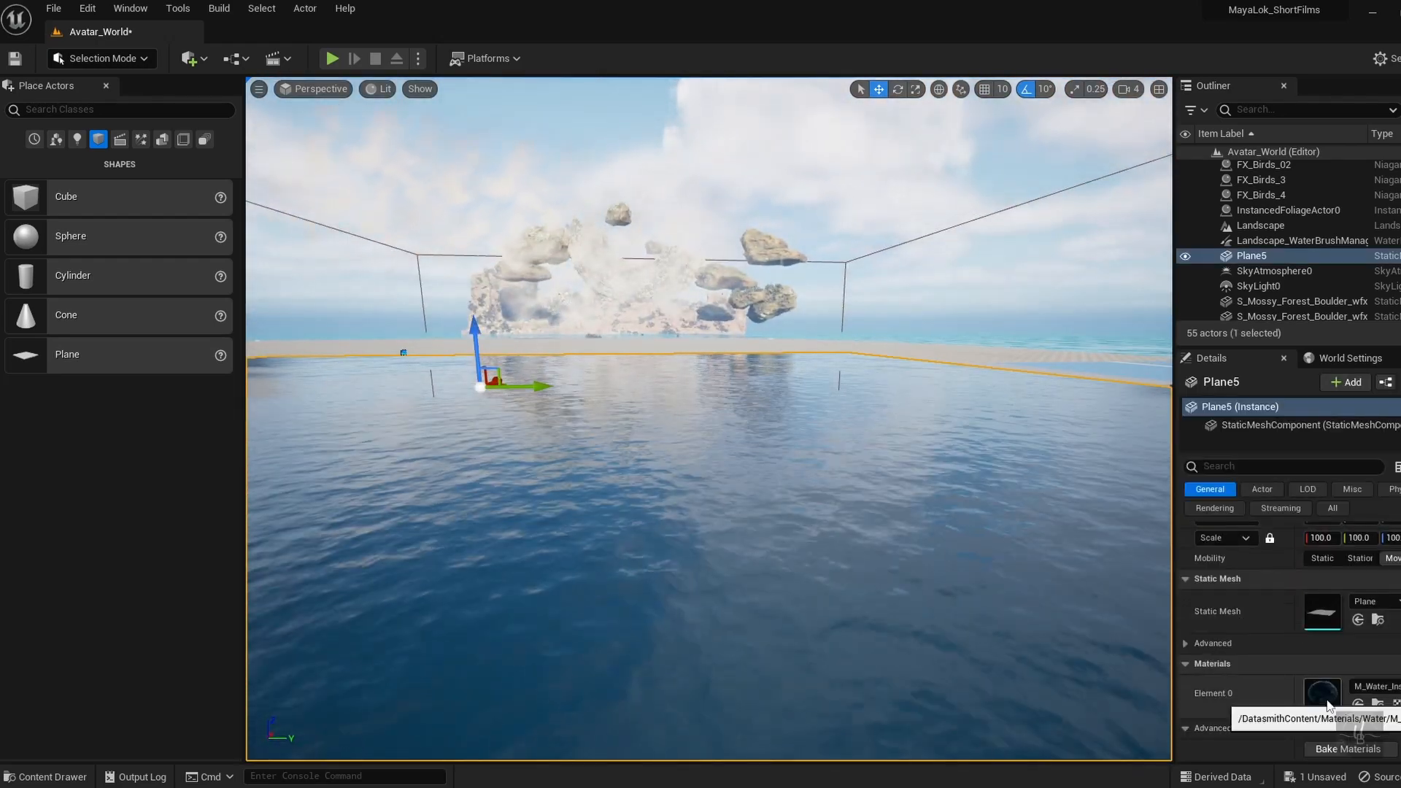
{"action": "key", "text": "ctrl+space"}
{"action": "left_click", "coordinate": [310, 541]}
{"action": "left_click", "coordinate": [322, 568]}
{"action": "type", "text": "water"}
Filter the "water" results by material asset types instead of textures and browse them for the plane's water material
{"action": "left_click", "coordinate": [260, 569]}
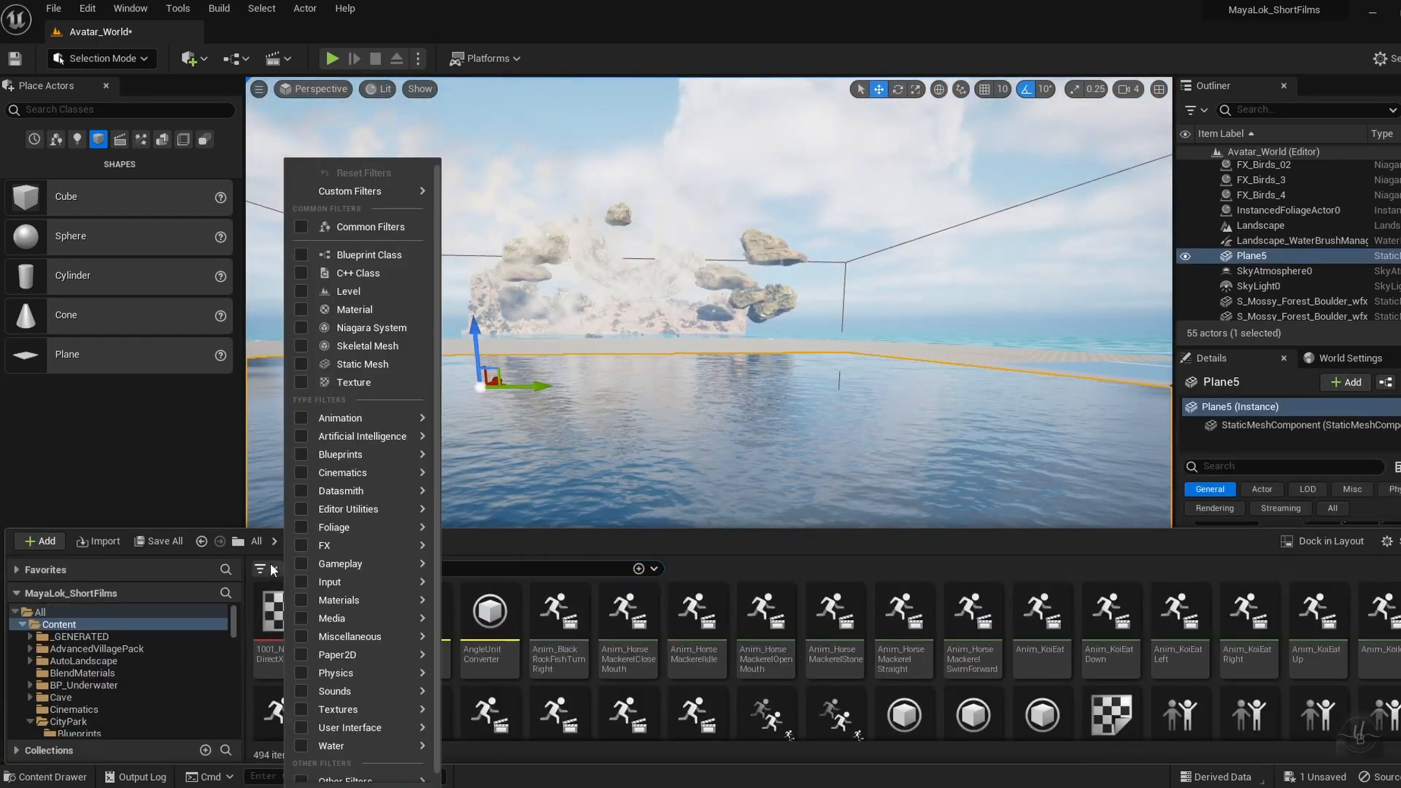
{"action": "left_click", "coordinate": [345, 382]}
{"action": "left_click", "coordinate": [260, 593]}
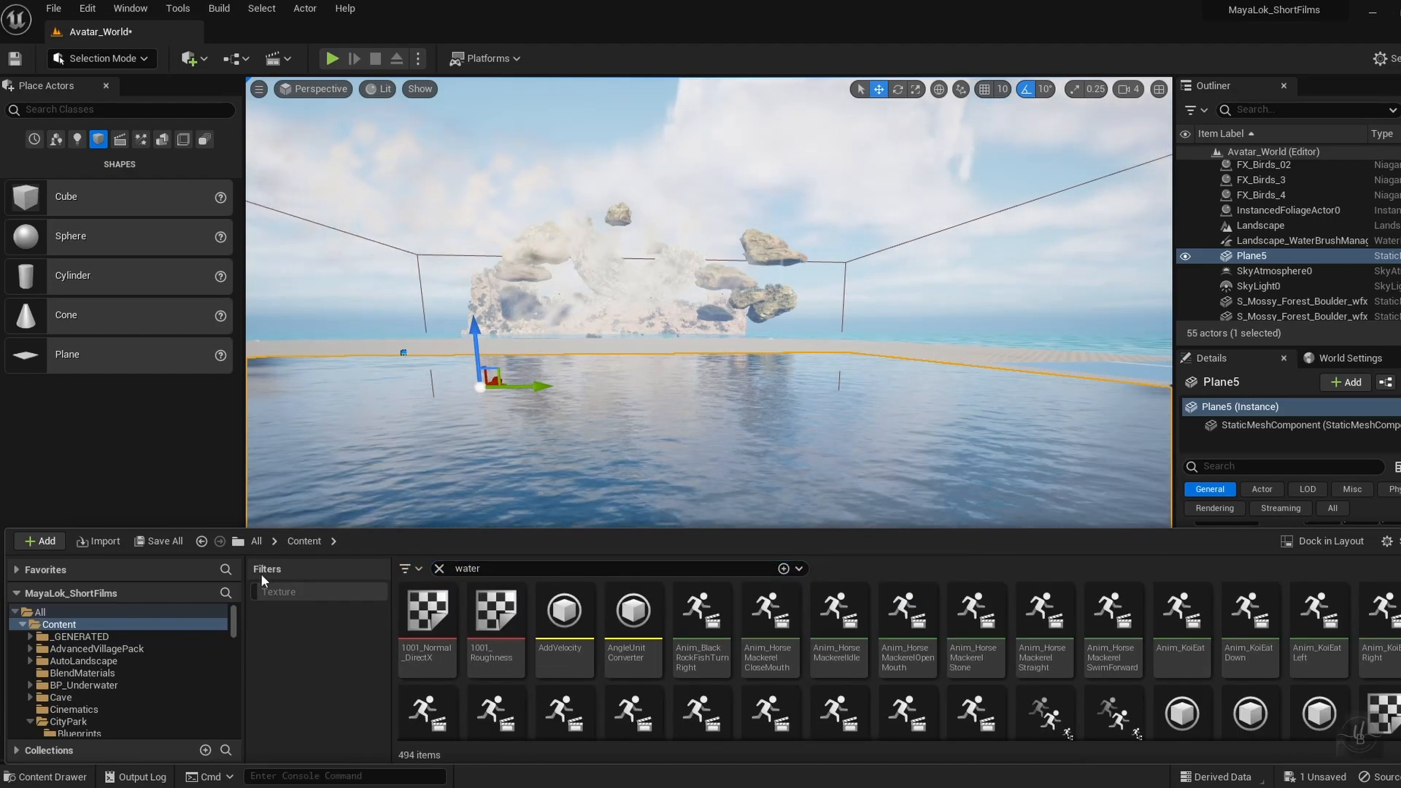
{"action": "left_click", "coordinate": [279, 591]}
{"action": "left_click", "coordinate": [411, 569]}
{"action": "left_click", "coordinate": [467, 382]}
{"action": "left_click", "coordinate": [343, 308]}
{"action": "scroll", "coordinate": [840, 632], "scroll_direction": "down", "scroll_amount": 3}
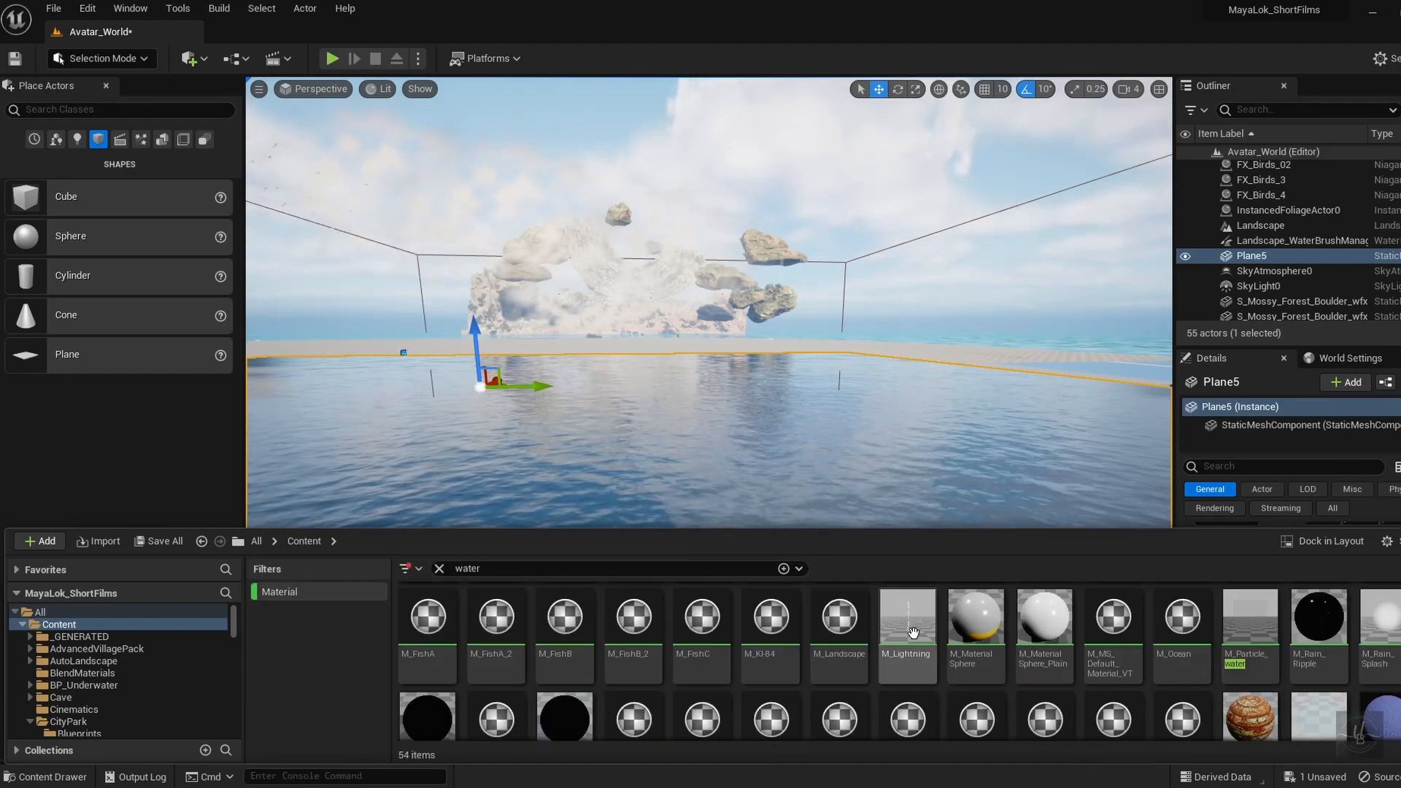
{"action": "scroll", "coordinate": [913, 632], "scroll_direction": "down", "scroll_amount": 3}
{"action": "left_click", "coordinate": [410, 569]}
{"action": "left_click", "coordinate": [467, 601]}
{"action": "left_click", "coordinate": [506, 548]}
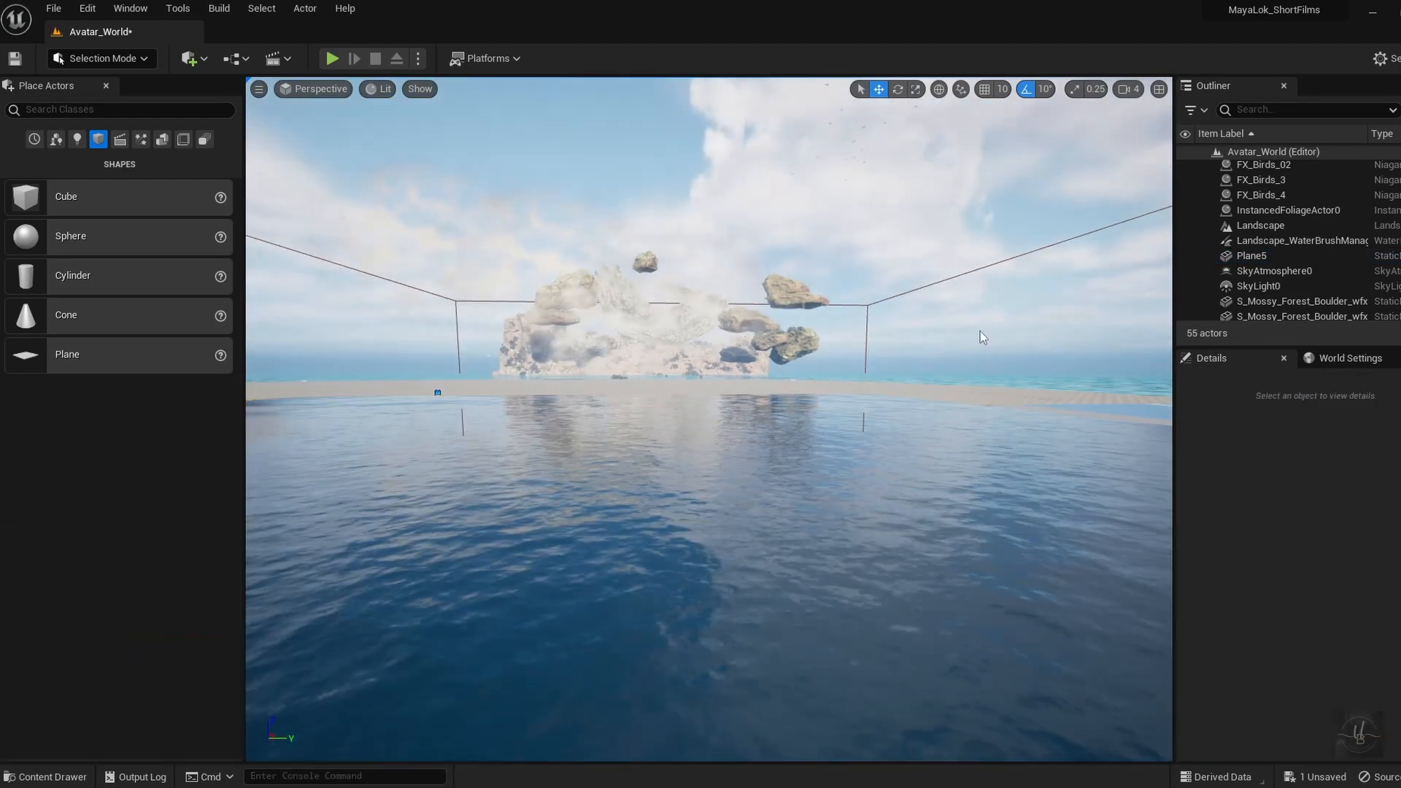
Select all three bush foliage types and set their painting density per 1Kuu to 10
{"action": "right_click_drag", "start_coordinate": [979, 331], "coordinate": [979, 306]}
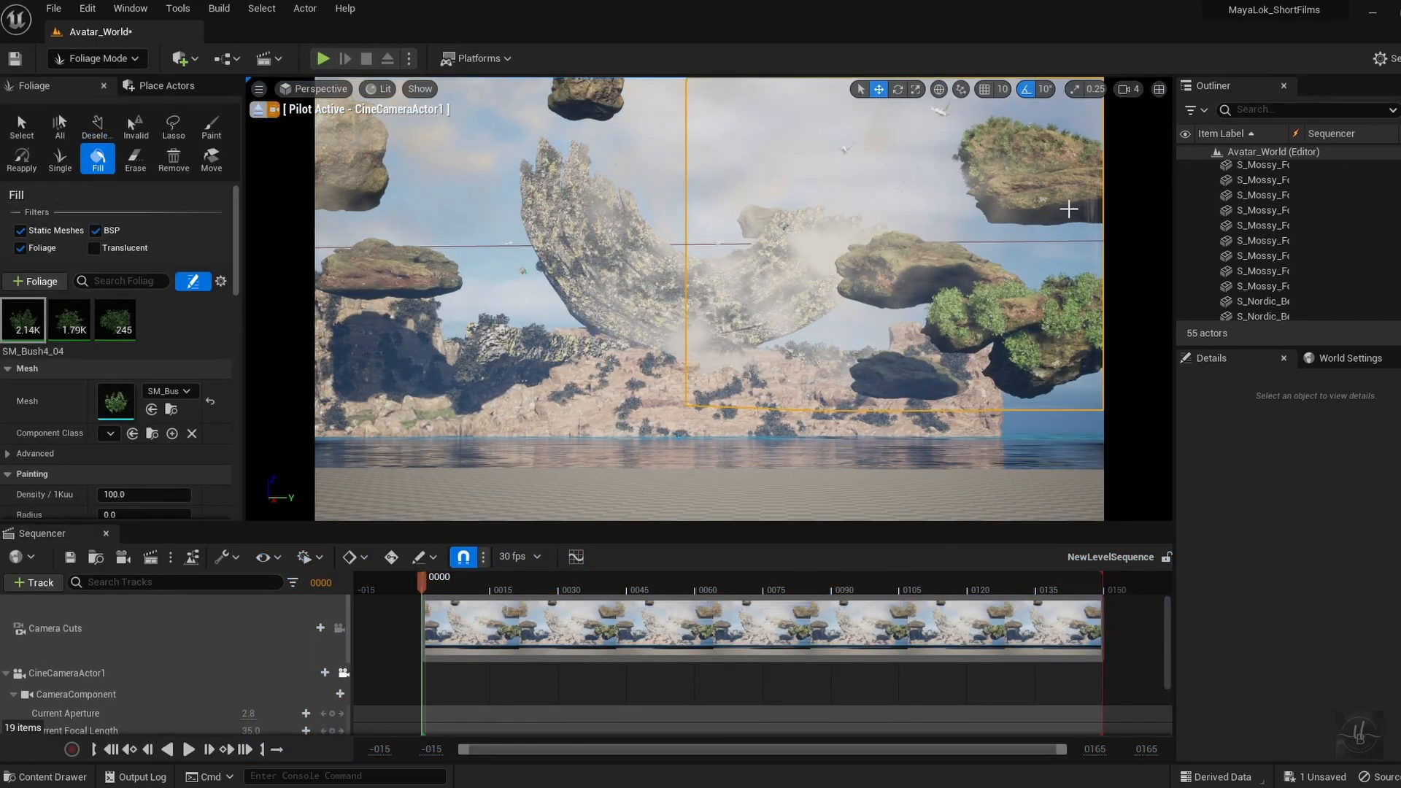
{"action": "left_click", "coordinate": [108, 319], "text": "shift"}
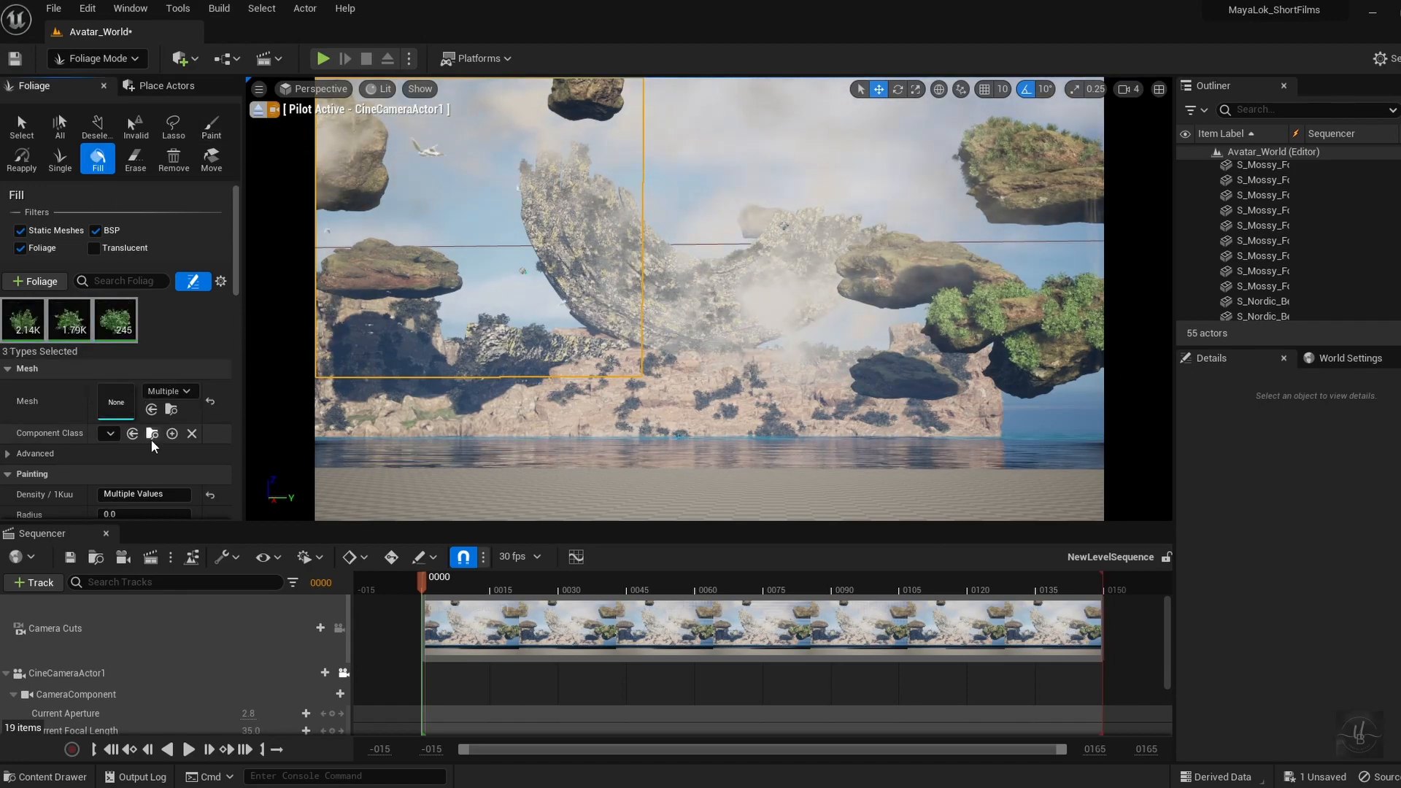
{"action": "scroll", "coordinate": [175, 435], "scroll_direction": "down", "scroll_amount": 2}
{"action": "key", "text": "Delete"}
{"action": "key", "text": "Return"}
{"action": "scroll", "coordinate": [150, 288], "scroll_direction": "up", "scroll_amount": 2}
Fill the floating rocks on both sides of the curved arch with the three bush types
{"action": "right_click_drag", "start_coordinate": [643, 241], "coordinate": [752, 241]}
{"action": "key", "text": "w"}
{"action": "left_click", "coordinate": [792, 264]}
{"action": "left_click", "coordinate": [752, 380]}
{"action": "left_click", "coordinate": [767, 297]}
{"action": "right_click_drag", "start_coordinate": [709, 299], "coordinate": [865, 292]}
{"action": "key", "text": "w"}
{"action": "left_click", "coordinate": [626, 315]}
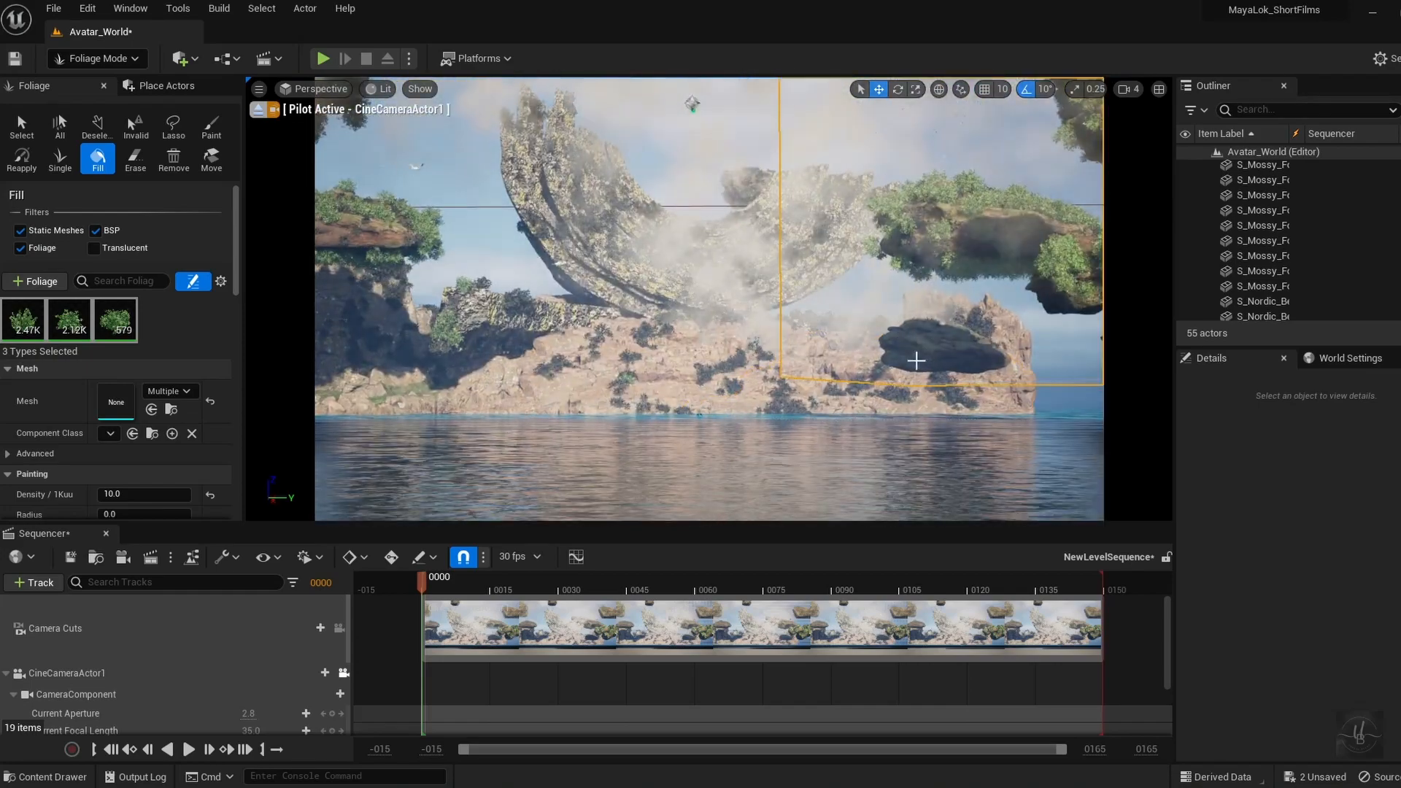
Fill the shaded low floating rock in front of the cliff with the bushes
{"action": "right_click_drag", "start_coordinate": [916, 360], "coordinate": [840, 297]}
{"action": "left_click", "coordinate": [832, 394]}
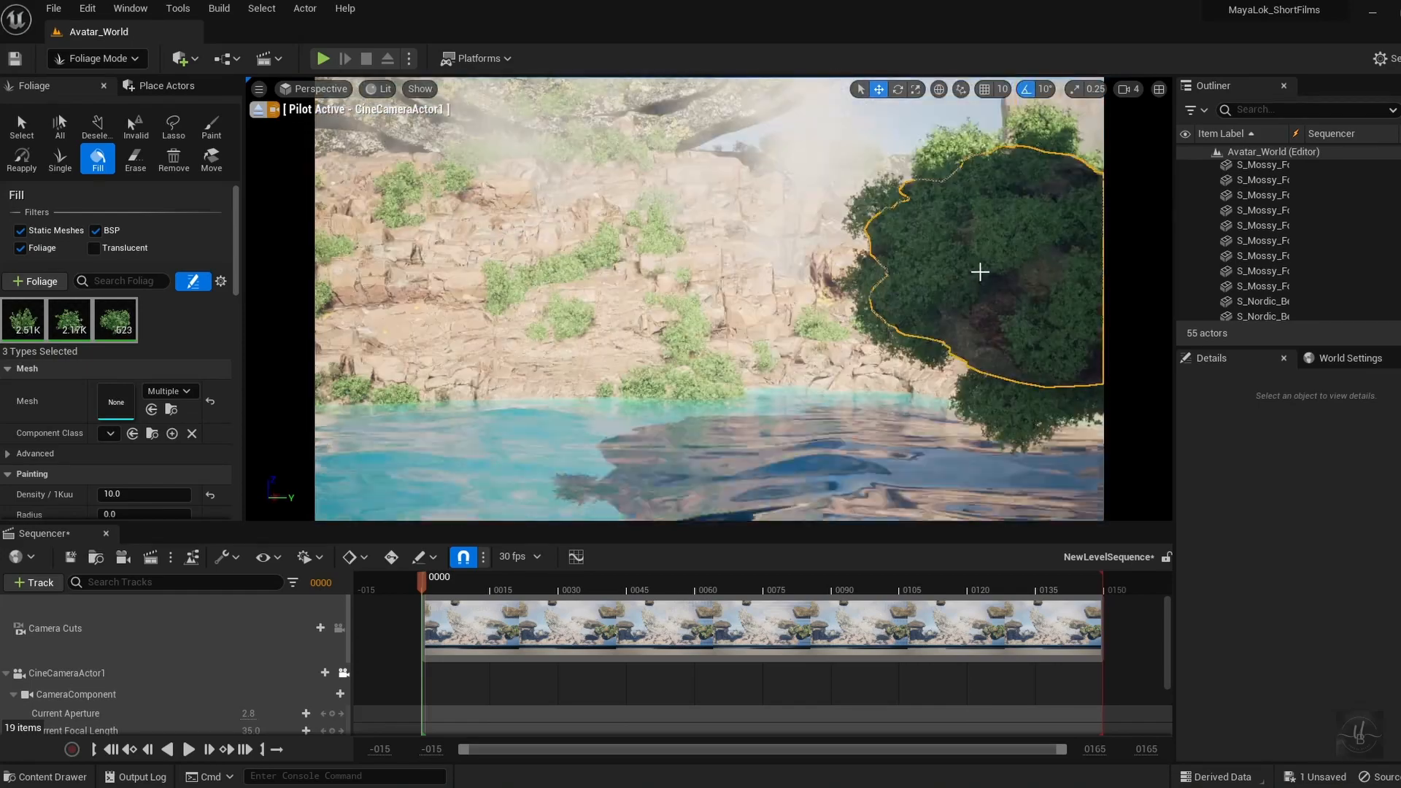
{"action": "right_click_drag", "start_coordinate": [980, 272], "coordinate": [693, 411]}
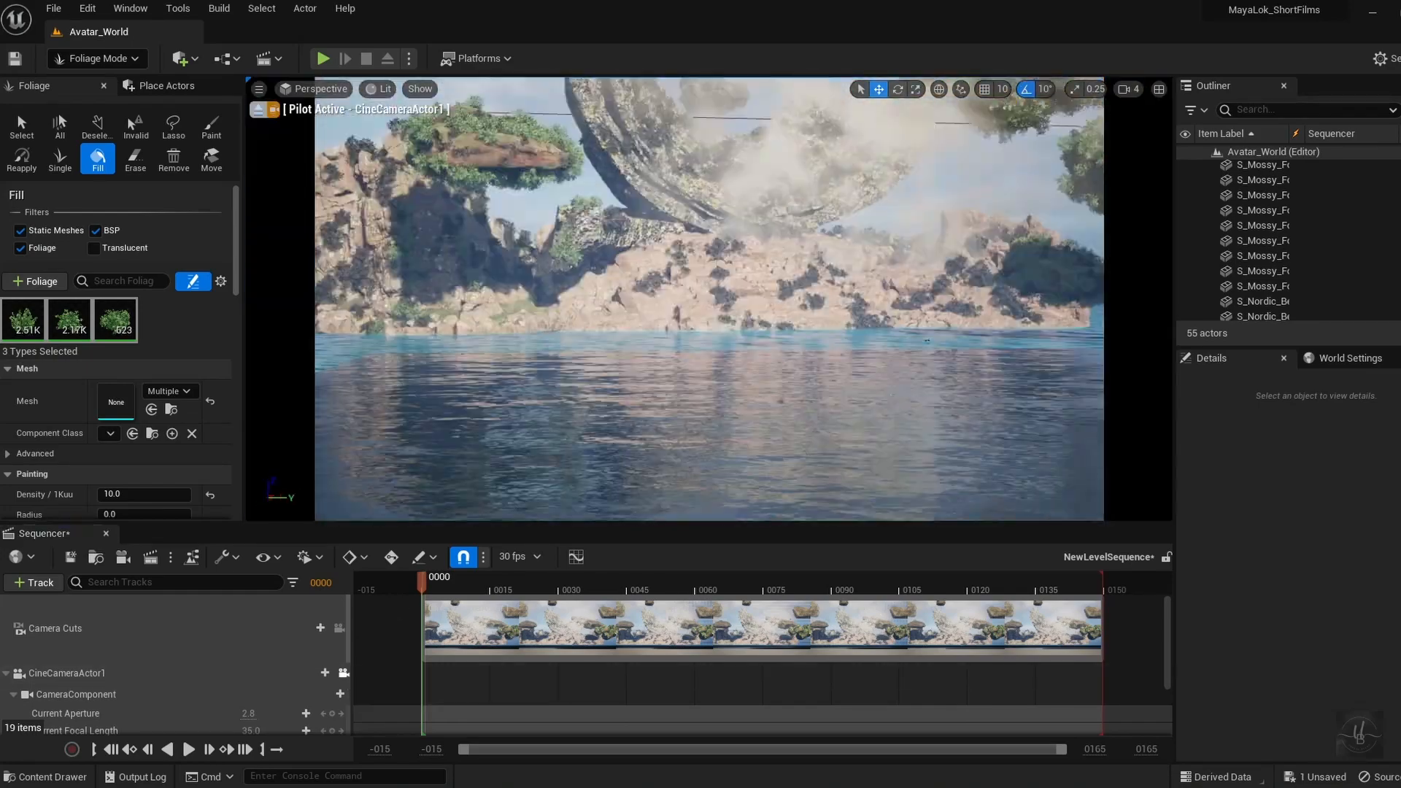
Assign the Thai Trampled Beach Sand material instance as the landscape material, searching the assets for "sand"
{"action": "mouse_move", "coordinate": [758, 369]}
{"action": "right_mouse_down"}
{"action": "mouse_move", "coordinate": [776, 379]}
{"action": "mouse_move", "coordinate": [774, 478]}
{"action": "mouse_move", "coordinate": [775, 376]}
{"action": "mouse_move", "coordinate": [782, 431]}
{"action": "mouse_move", "coordinate": [779, 391]}
{"action": "mouse_move", "coordinate": [753, 388]}
{"action": "right_mouse_up"}
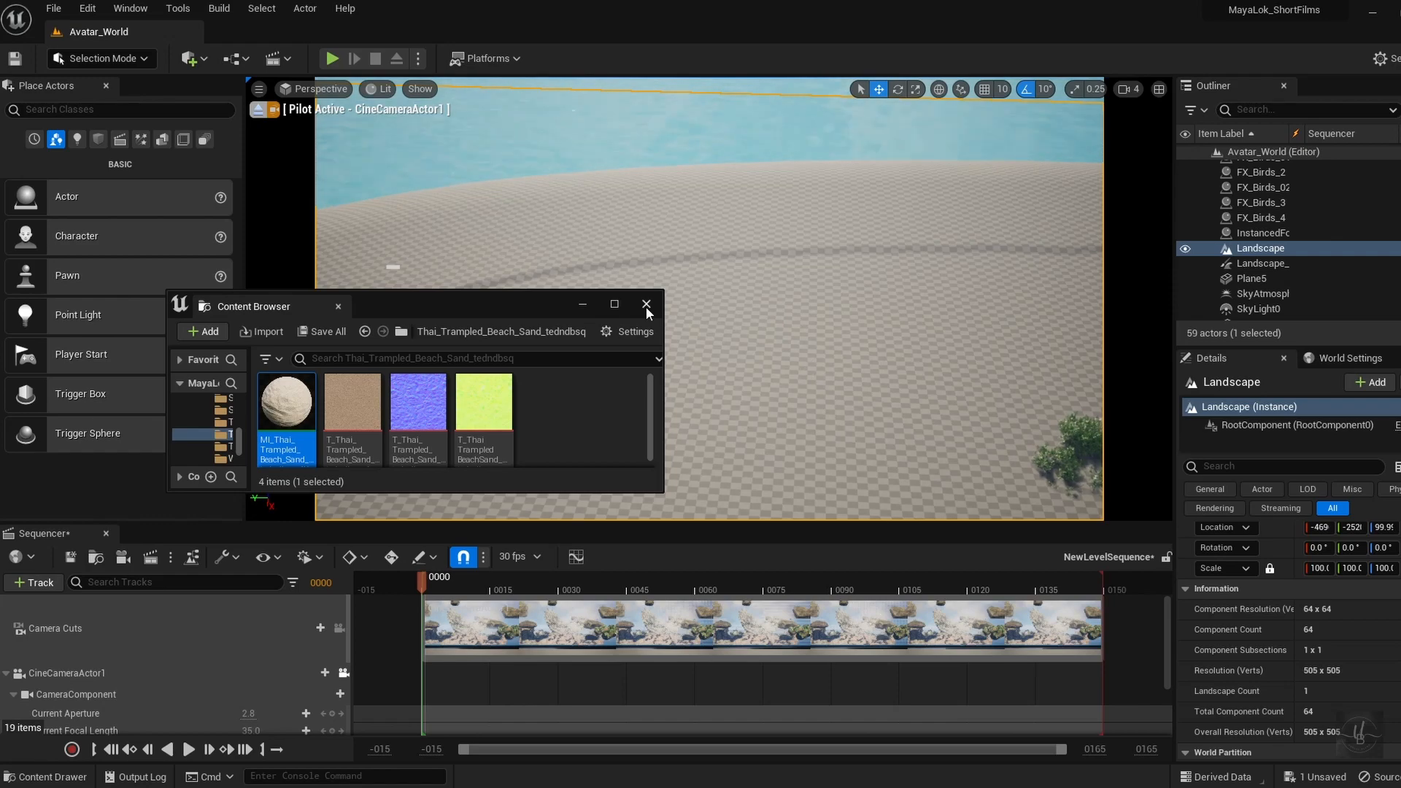
{"action": "left_click", "coordinate": [646, 304]}
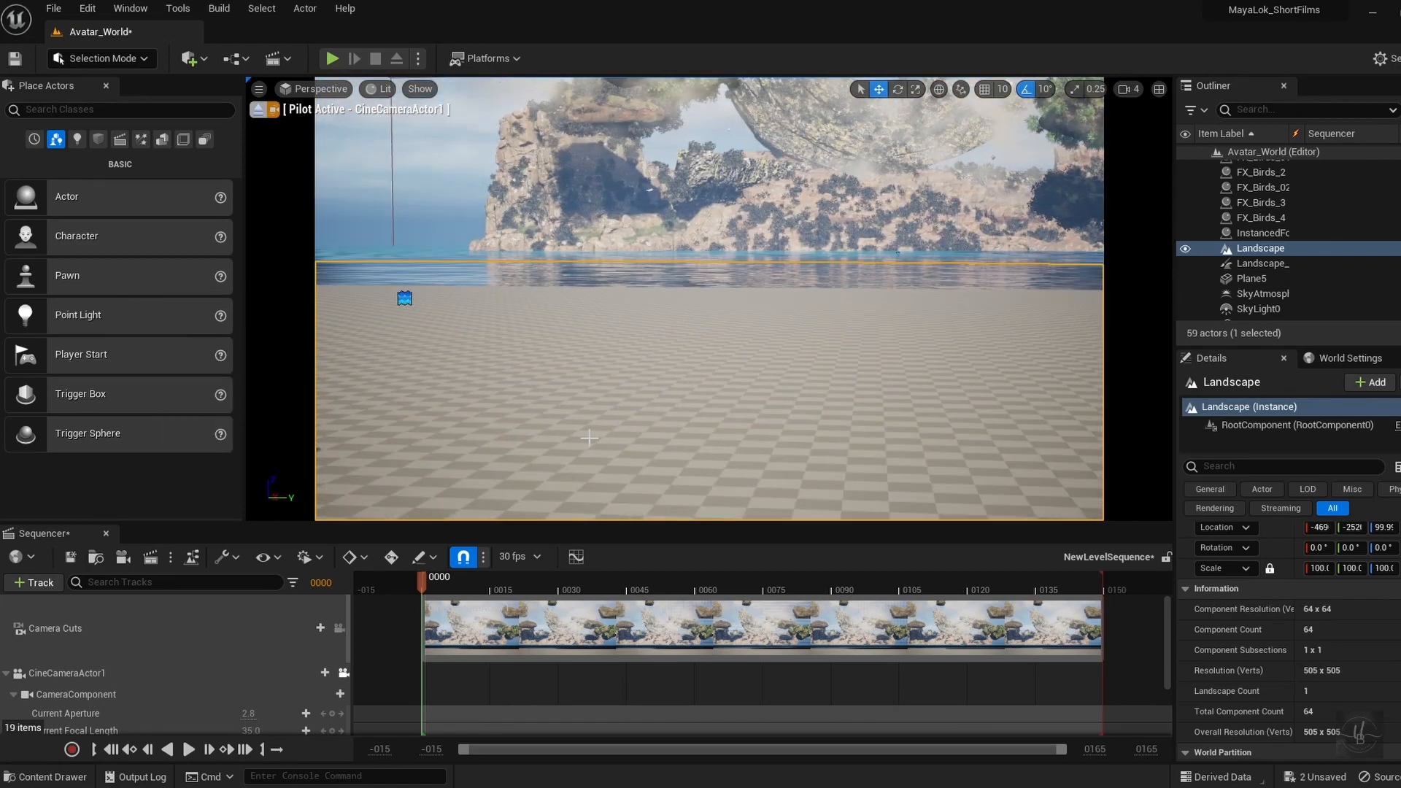
{"action": "scroll", "coordinate": [1397, 659], "scroll_direction": "down", "scroll_amount": 5}
{"action": "left_click", "coordinate": [1372, 703]}
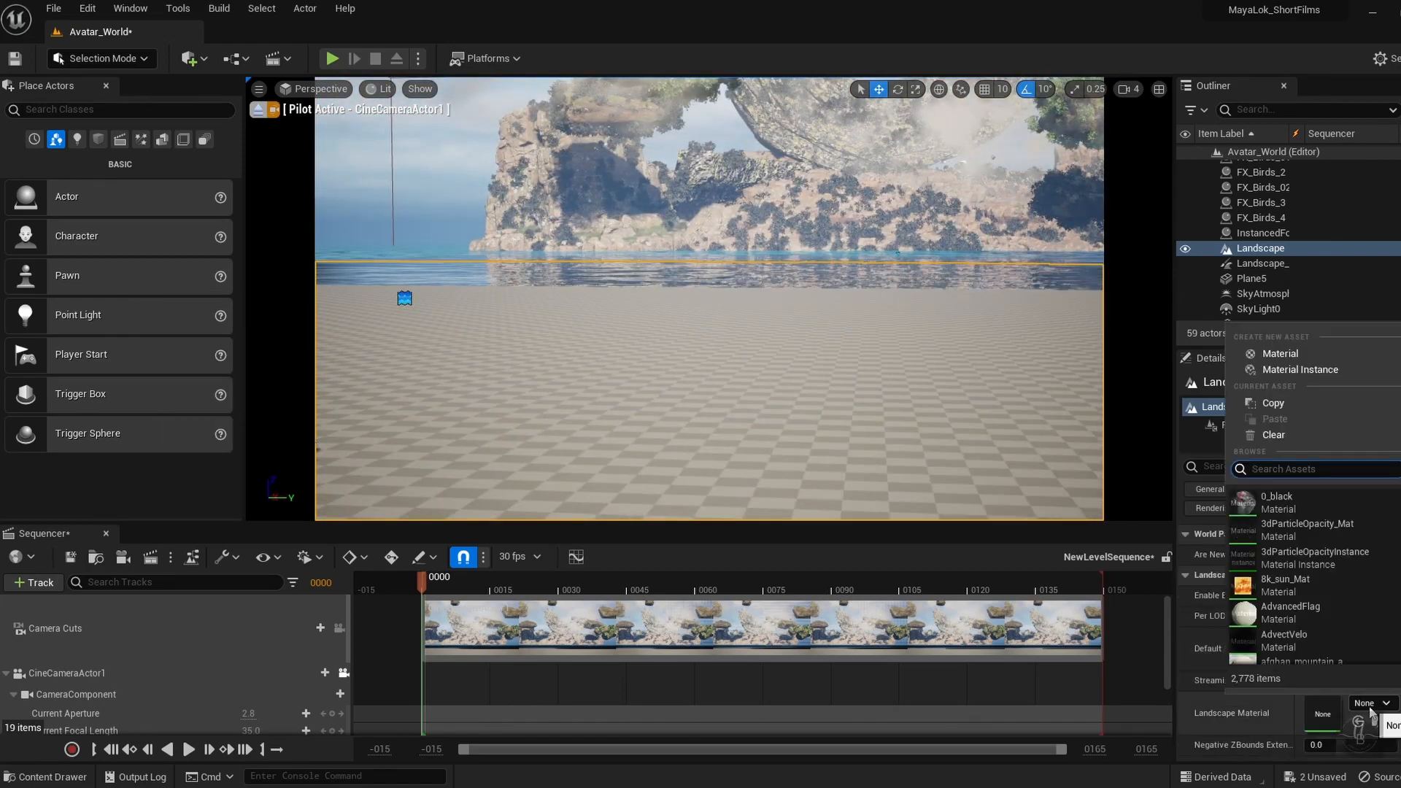
{"action": "type", "text": "sand"}
{"action": "left_click", "coordinate": [1307, 496]}
Open the landscape's sand material instance for editing and widen its window so the parameter values have more room
{"action": "double_click", "coordinate": [1329, 719]}
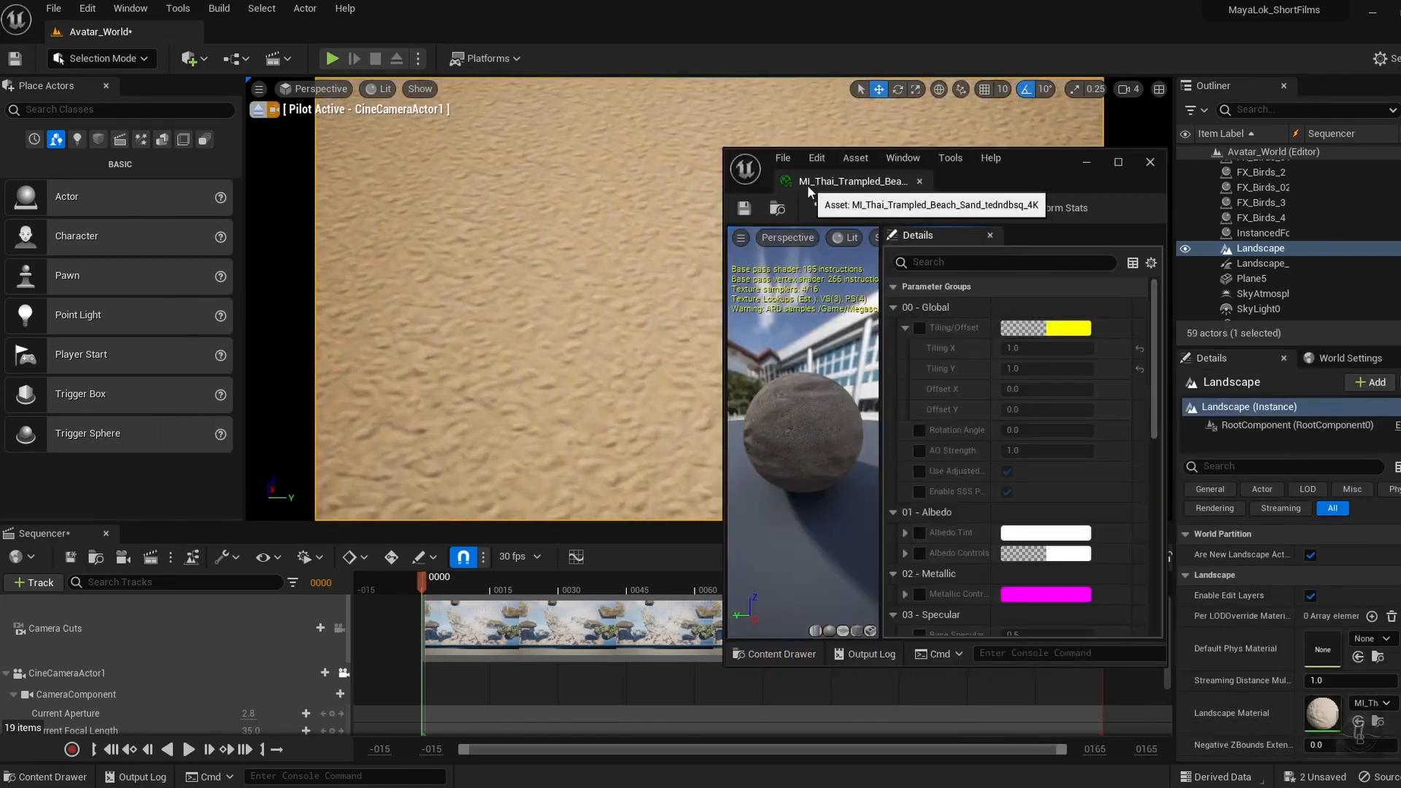
{"action": "left_click_drag", "start_coordinate": [1166, 377], "coordinate": [1375, 377]}
{"action": "left_click_drag", "start_coordinate": [1129, 376], "coordinate": [1168, 376]}
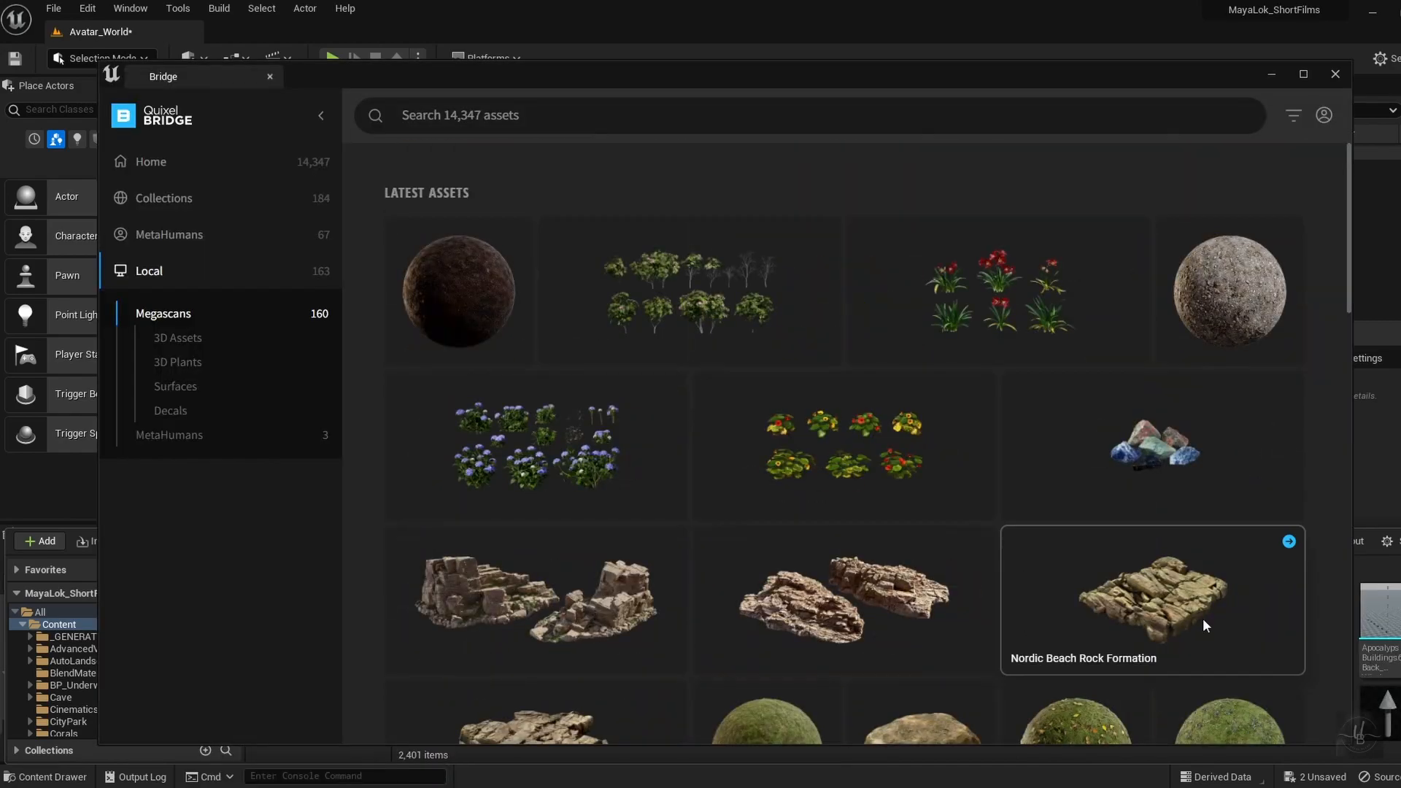
Browse the local Megascans assets in Quixel Bridge for canyon sandstone rock formations
{"action": "scroll", "coordinate": [616, 620], "scroll_direction": "down", "scroll_amount": 10}
{"action": "scroll", "coordinate": [832, 554], "scroll_direction": "down", "scroll_amount": 20}
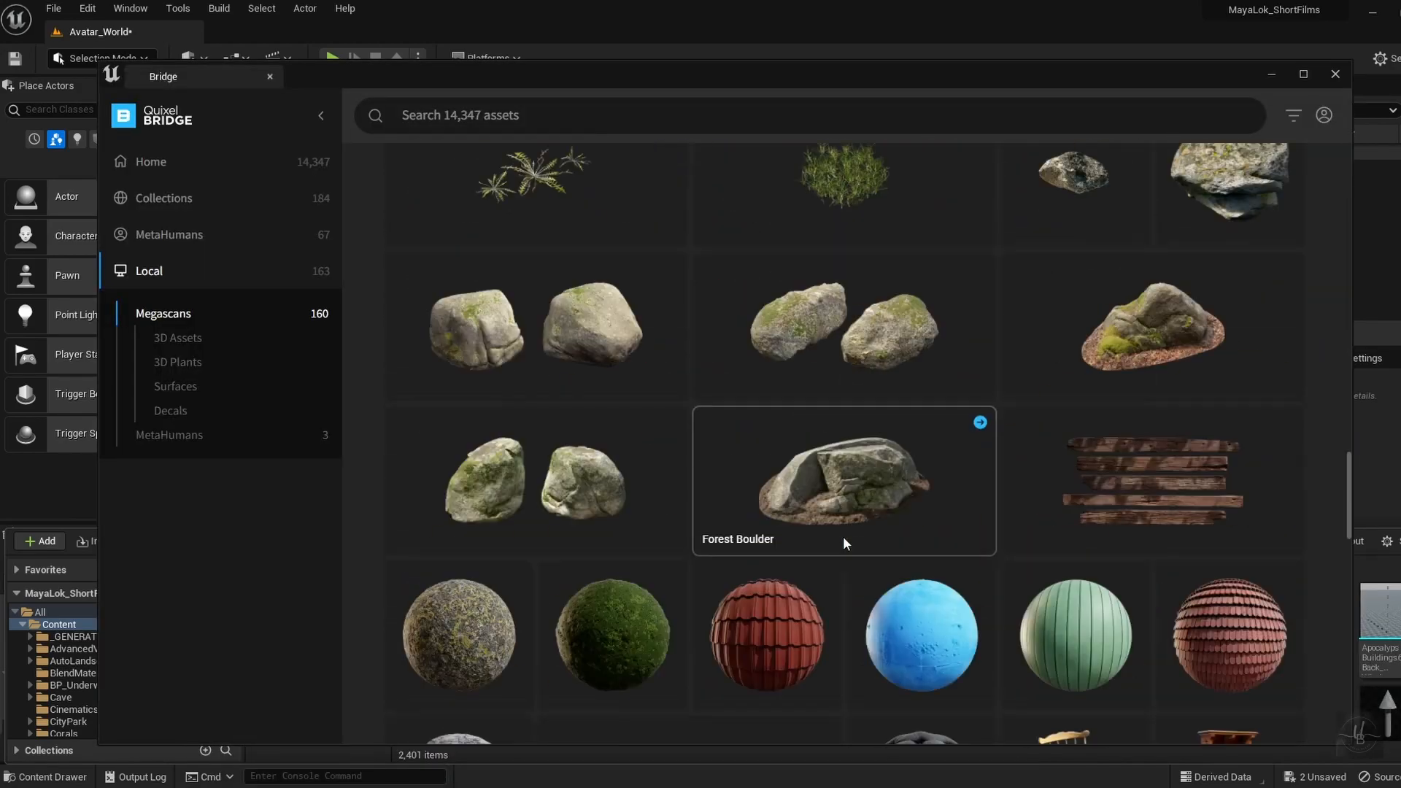
{"action": "scroll", "coordinate": [1197, 534], "scroll_direction": "up", "scroll_amount": 5}
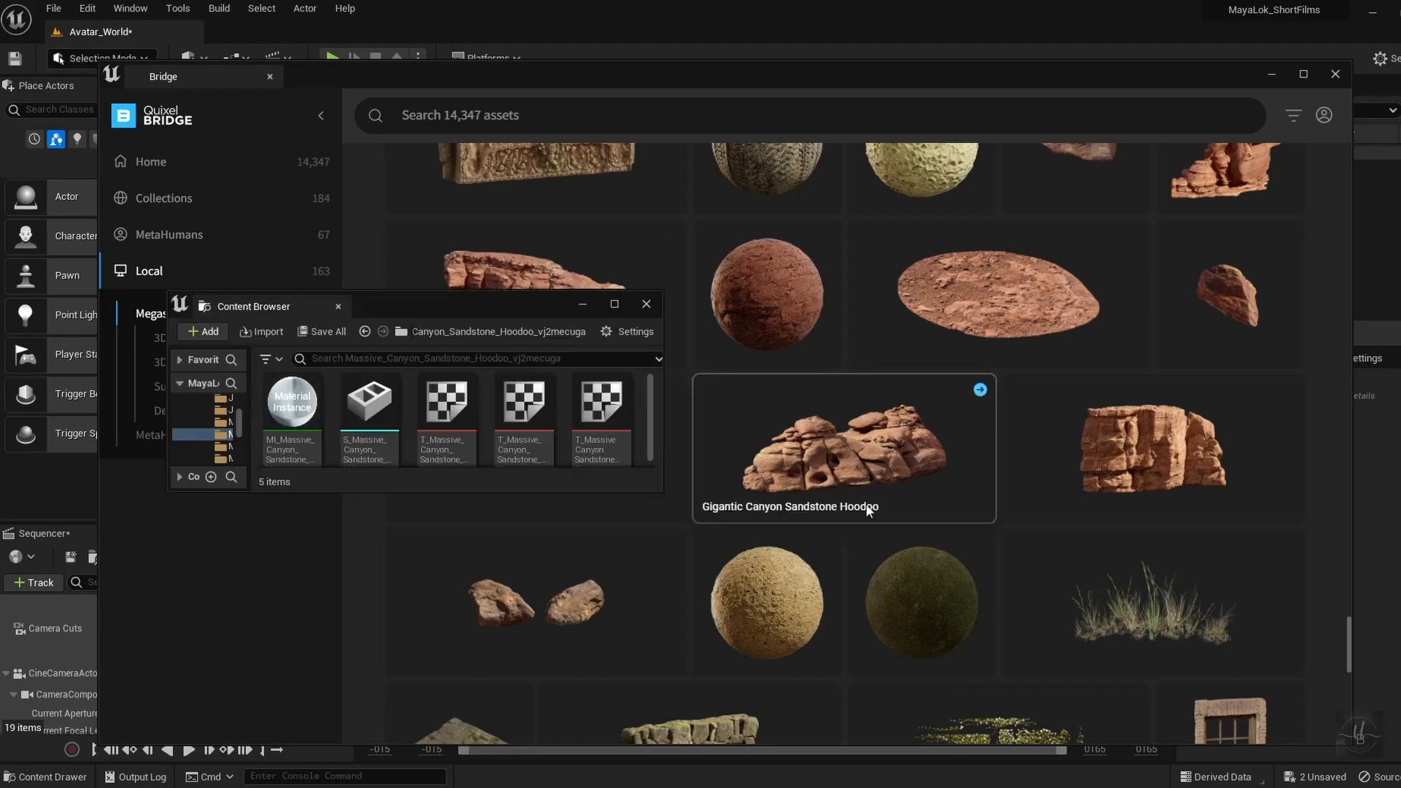
{"action": "scroll", "coordinate": [1120, 504], "scroll_direction": "up", "scroll_amount": 15}
{"action": "scroll", "coordinate": [1120, 502], "scroll_direction": "down", "scroll_amount": 10}
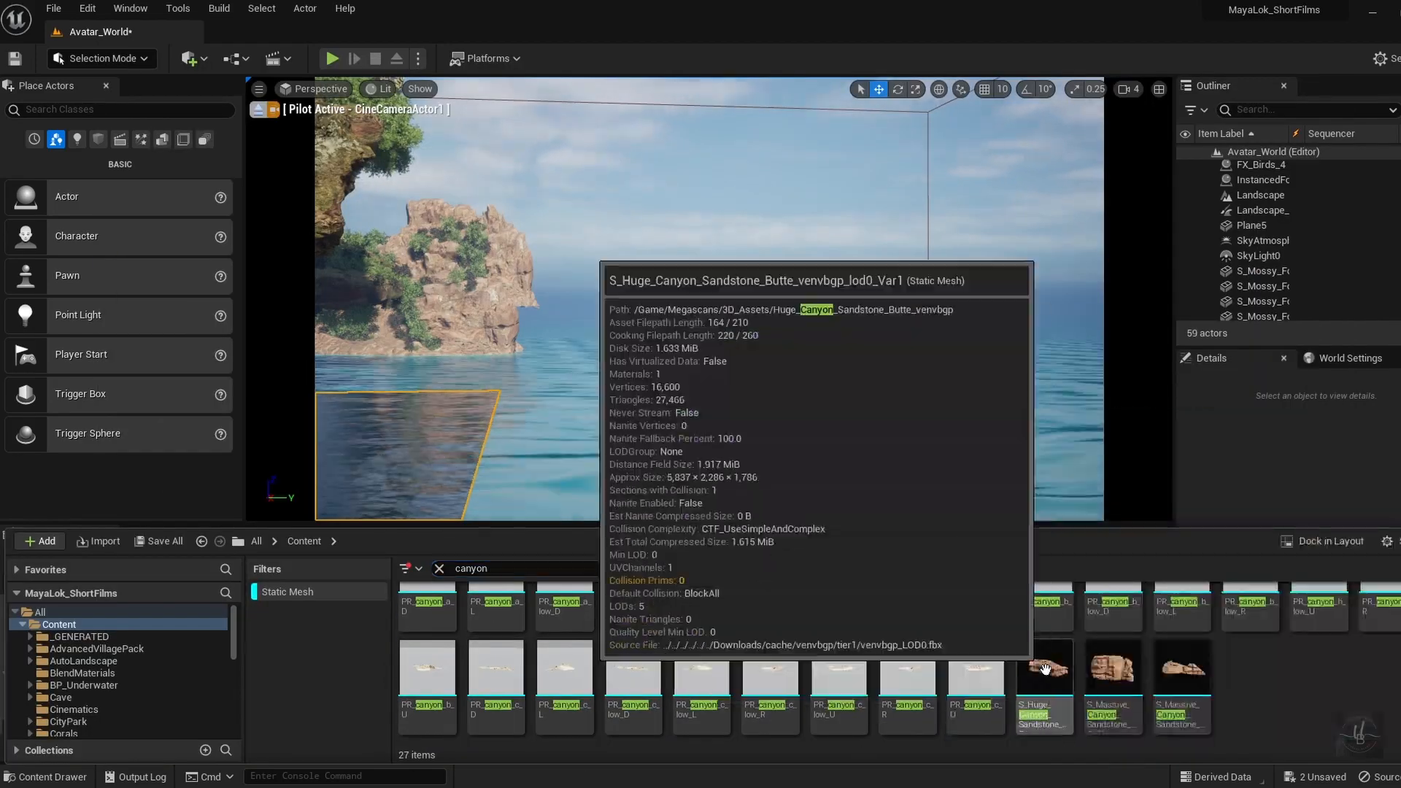
Place massive canyon sandstone rocks beside the shoreline cliffs and open the hoodoo mesh's scale for editing
{"action": "left_click", "coordinate": [672, 392]}
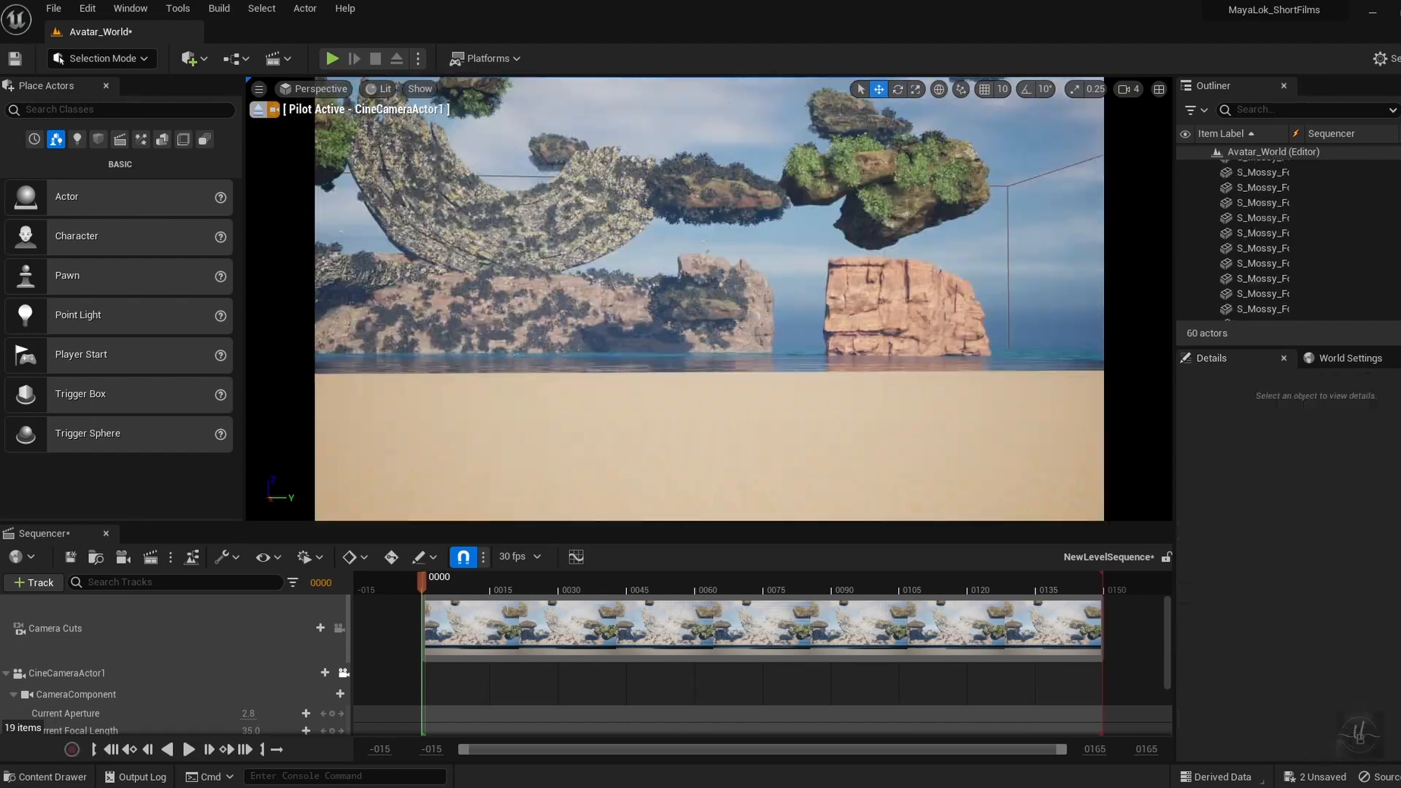
{"action": "left_click", "coordinate": [814, 364]}
{"action": "left_click_drag", "start_coordinate": [814, 363], "coordinate": [817, 358]}
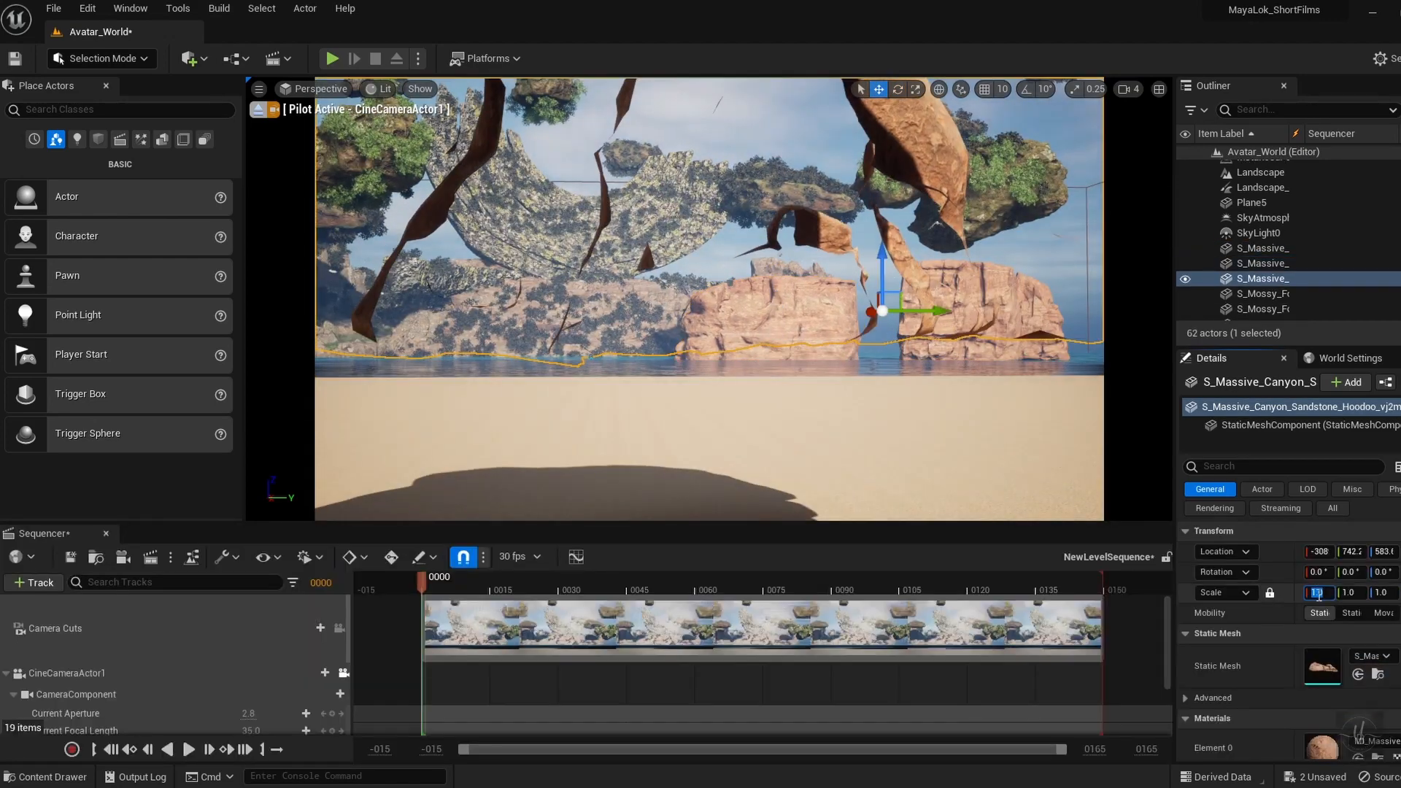
{"action": "left_click", "coordinate": [1324, 592]}
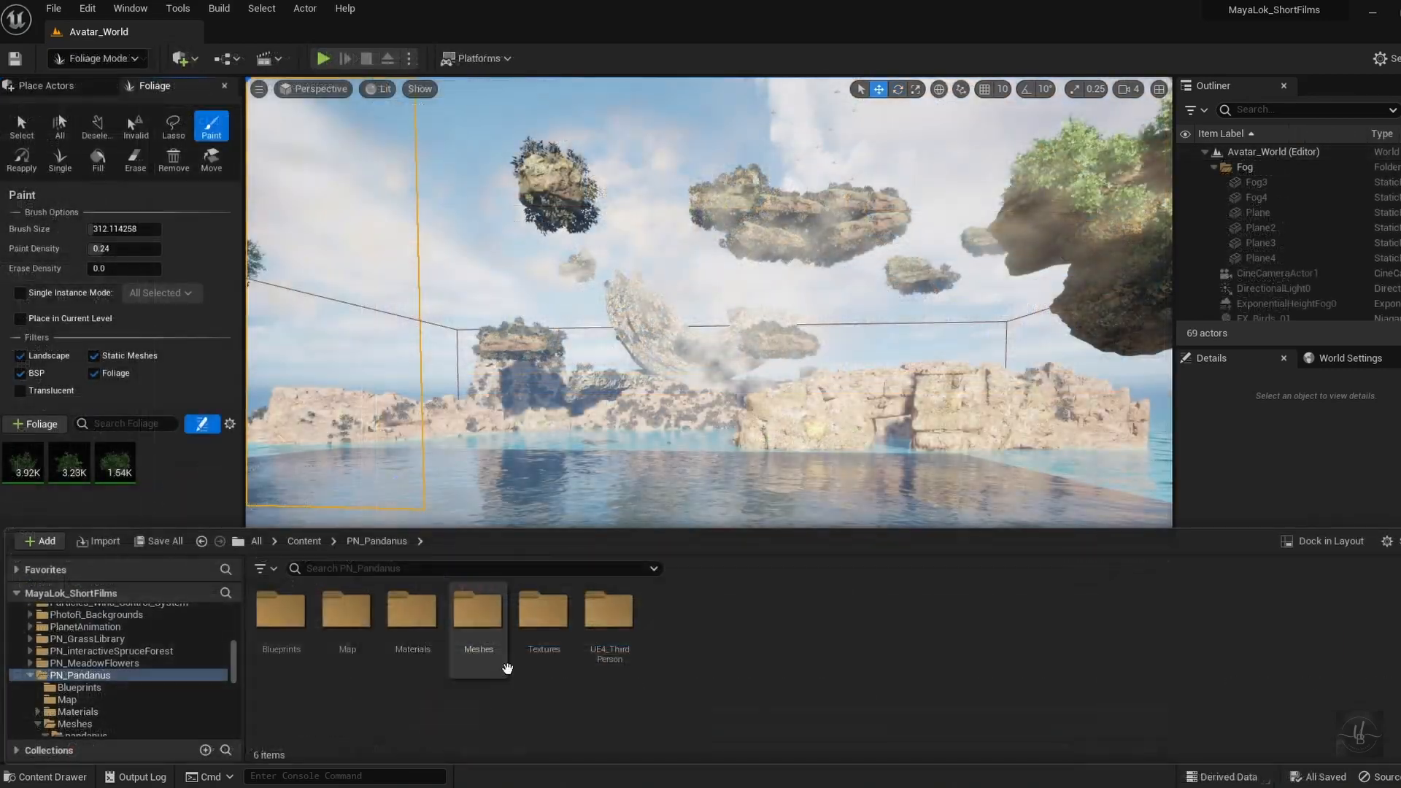
Add all seven bigplant meshes from PN_Pandanus/Meshes/pandanus/big as foliage types
{"action": "double_click", "coordinate": [507, 669]}
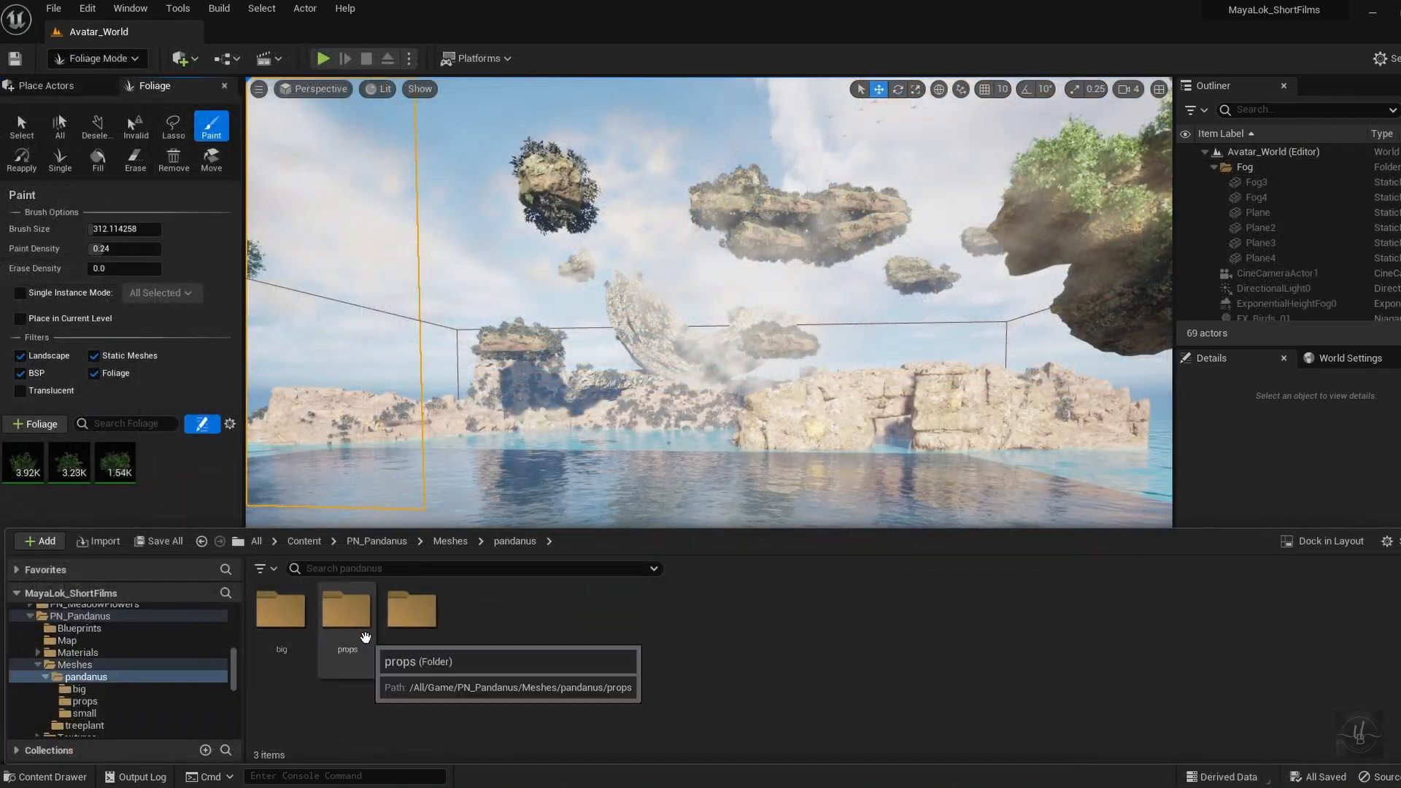
{"action": "double_click", "coordinate": [369, 631]}
{"action": "left_click", "coordinate": [386, 635]}
{"action": "double_click", "coordinate": [298, 643]}
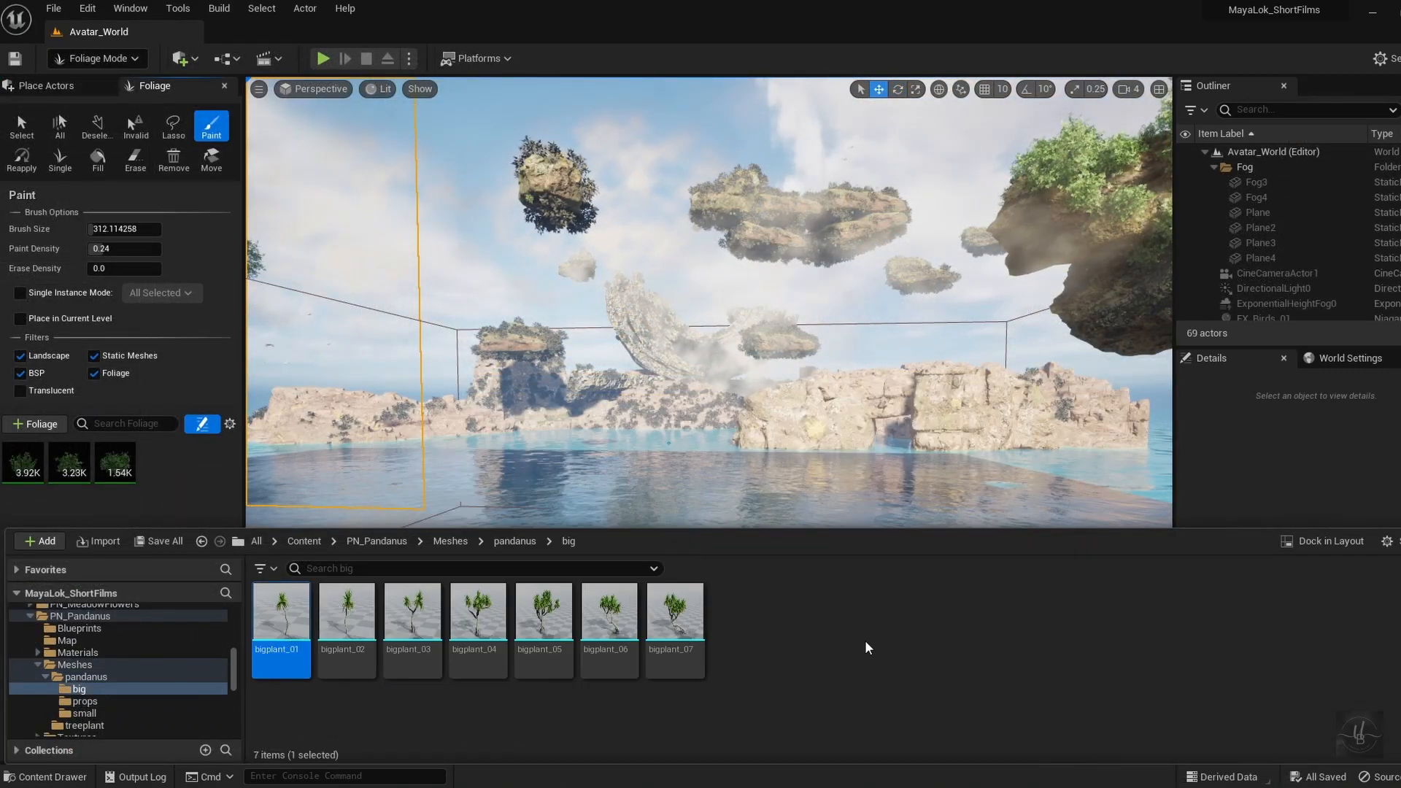
{"action": "left_click", "coordinate": [675, 620], "text": "shift"}
{"action": "left_click_drag", "start_coordinate": [675, 620], "coordinate": [29, 457]}
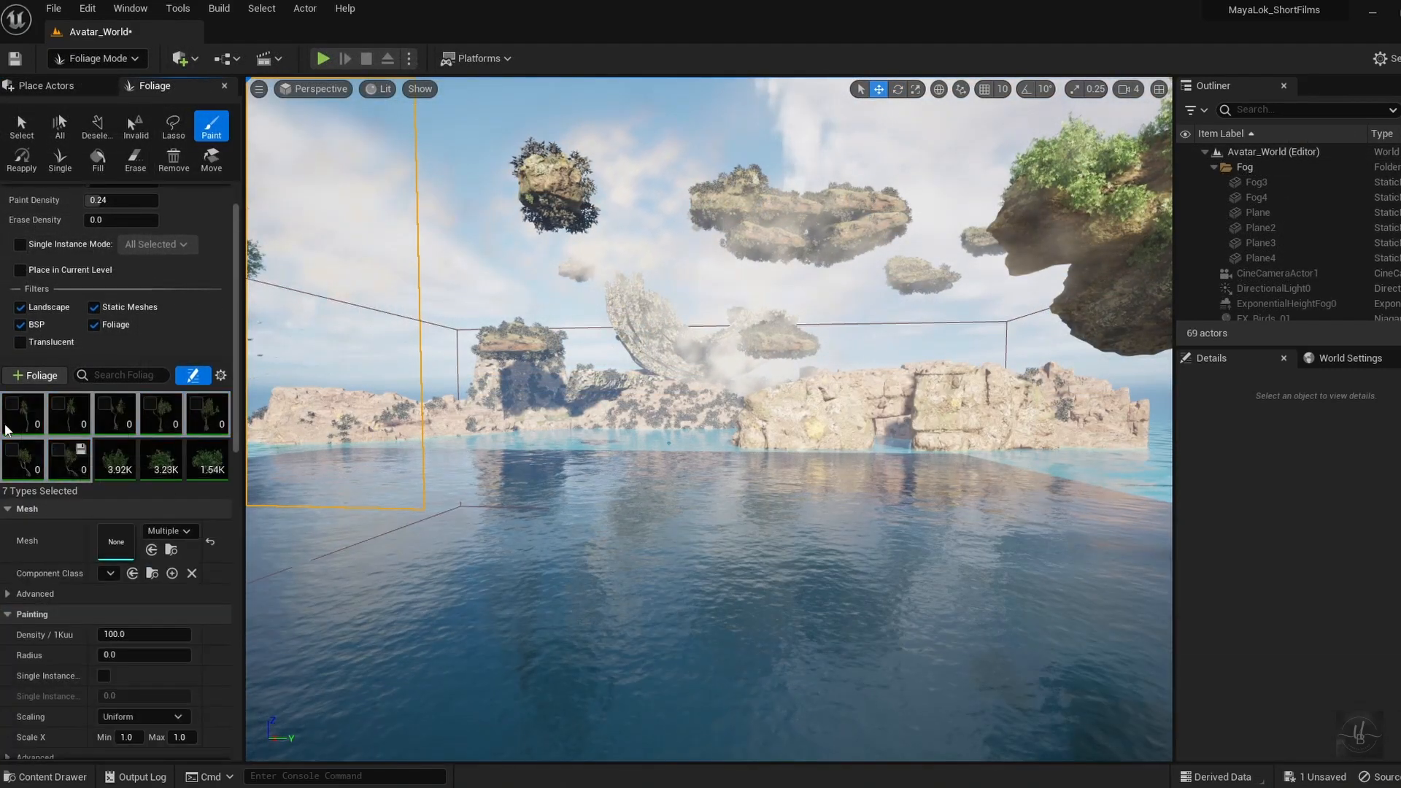
Set the seven bigplant types to density 1 and scale X 3 to 5, and leave only bigplant_01 active
{"action": "left_click", "coordinate": [8, 427]}
{"action": "left_click", "coordinate": [73, 460], "text": "shift"}
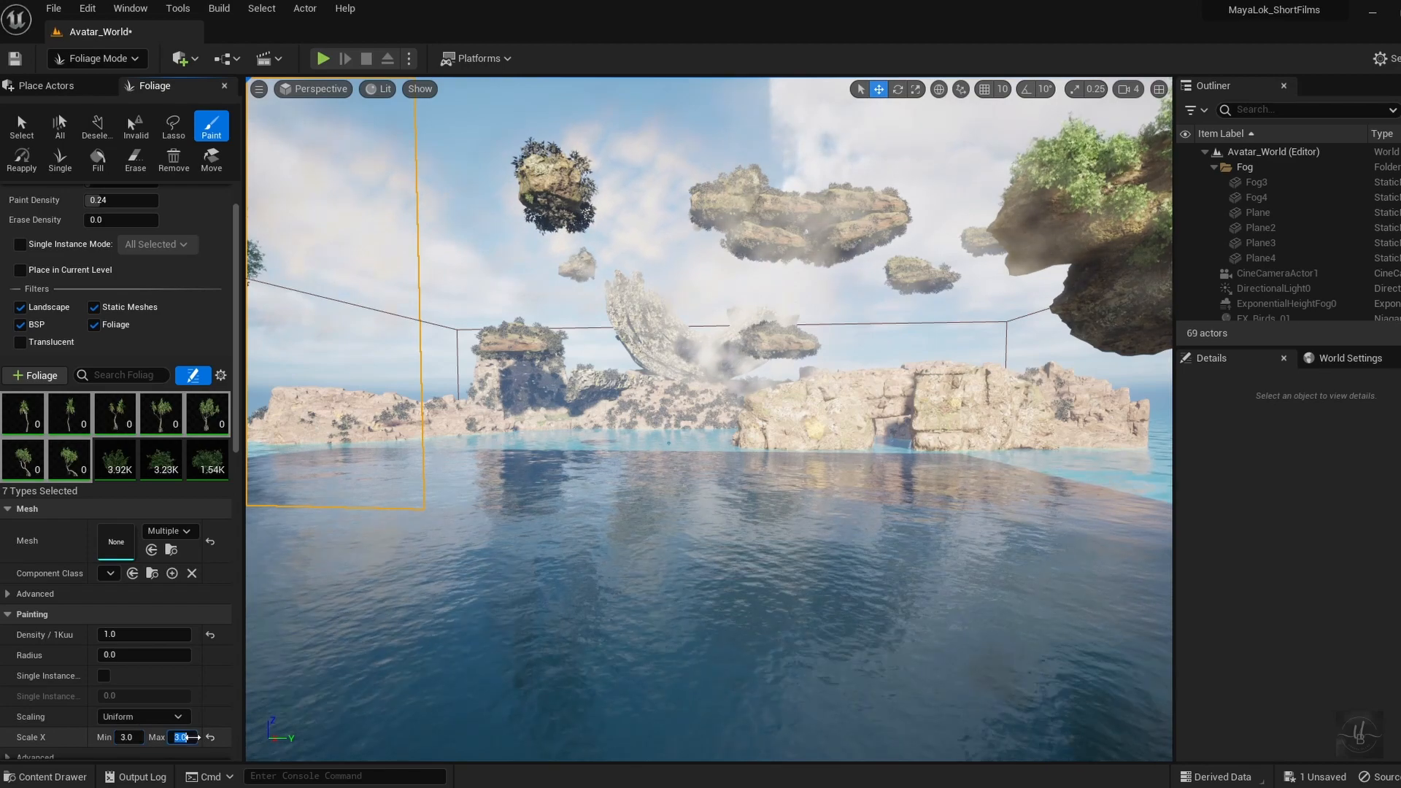
{"action": "left_click", "coordinate": [62, 453]}
{"action": "left_click", "coordinate": [23, 410]}
{"action": "left_click", "coordinate": [13, 404]}
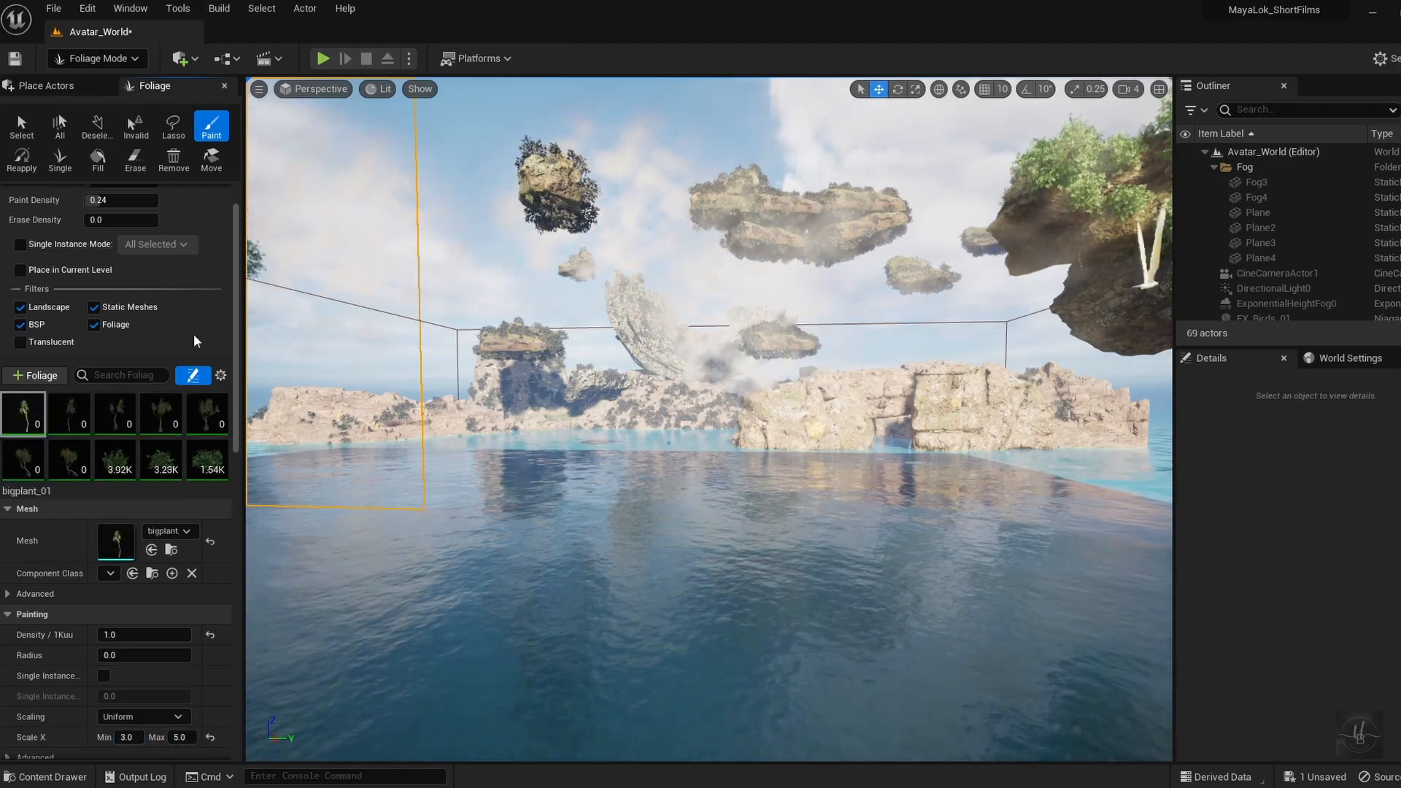
Try filling the shoreline cliffs with the bigplant_01 foliage at scale 3 to 5
{"action": "left_click", "coordinate": [97, 159]}
{"action": "right_click_drag", "start_coordinate": [271, 259], "coordinate": [438, 260]}
{"action": "right_click_drag", "start_coordinate": [635, 390], "coordinate": [678, 423]}
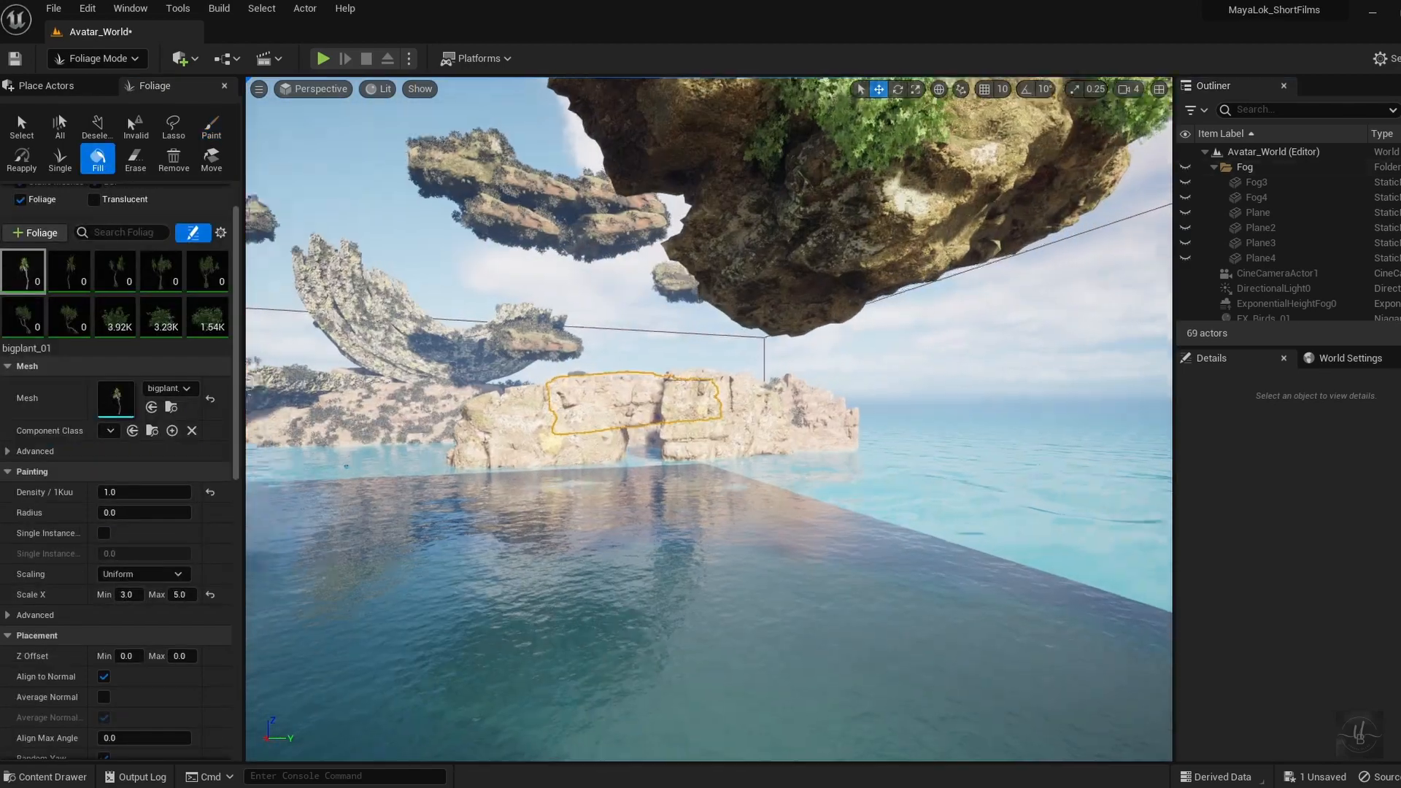
{"action": "left_click", "coordinate": [636, 391]}
{"action": "left_click", "coordinate": [818, 387]}
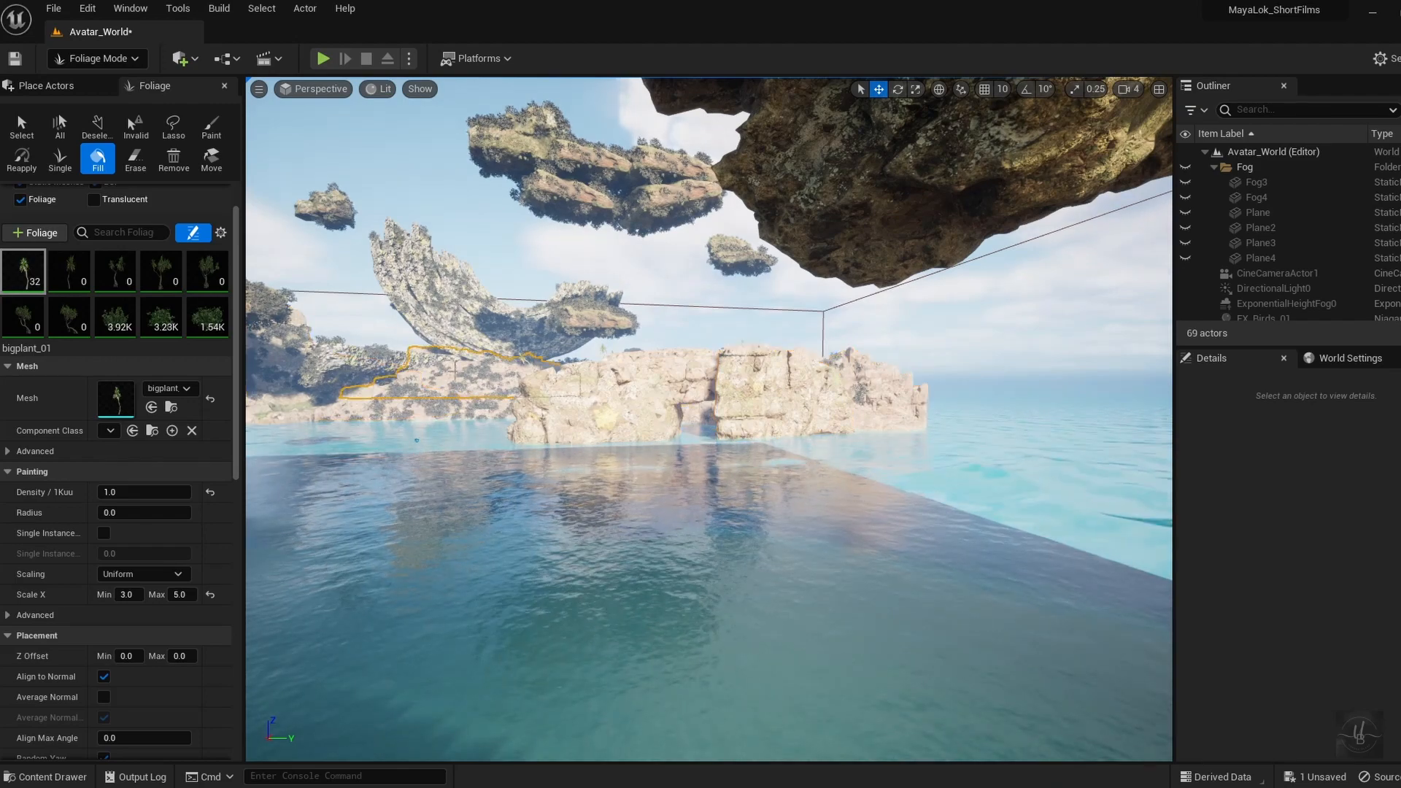
{"action": "right_click_drag", "start_coordinate": [818, 386], "coordinate": [349, 343]}
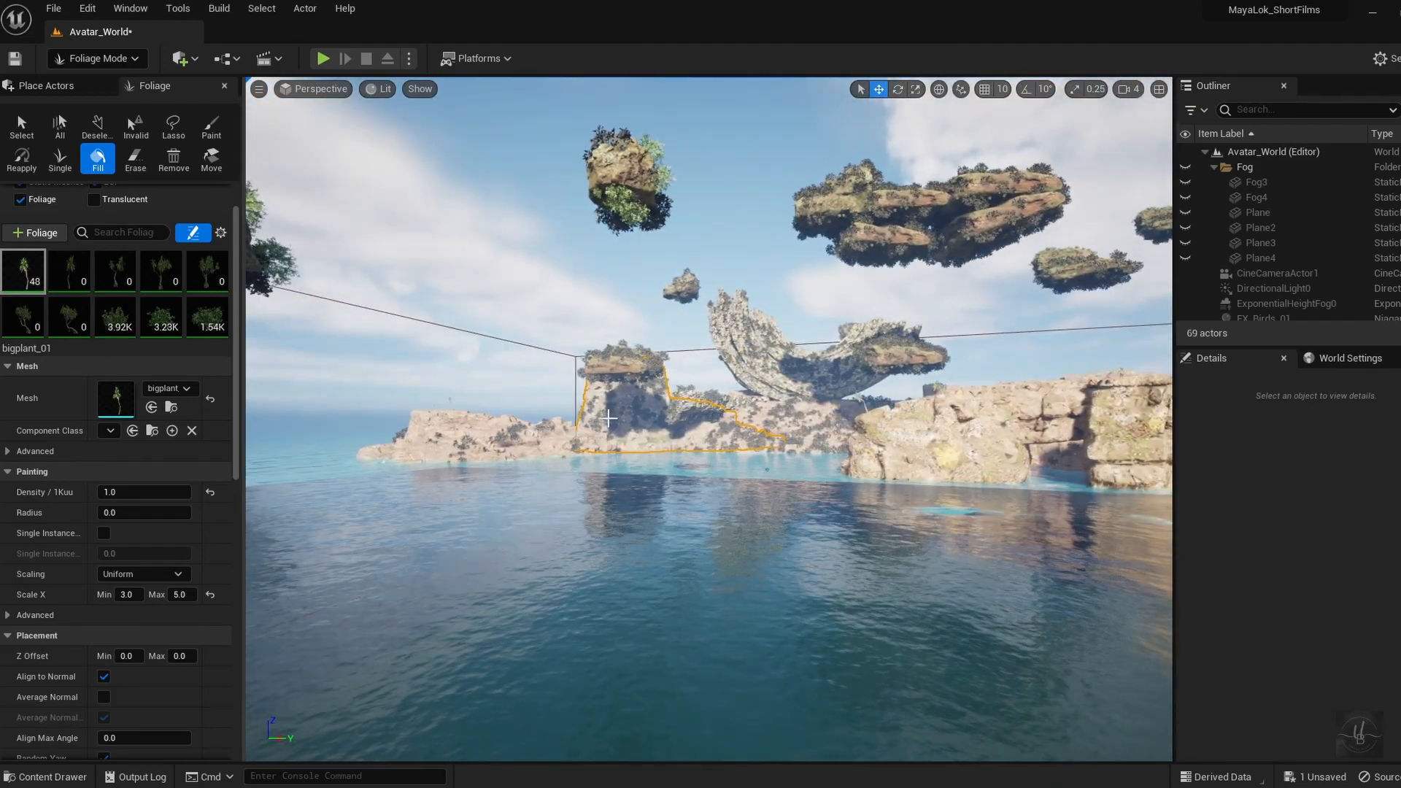
{"action": "key", "text": "ctrl+z"}
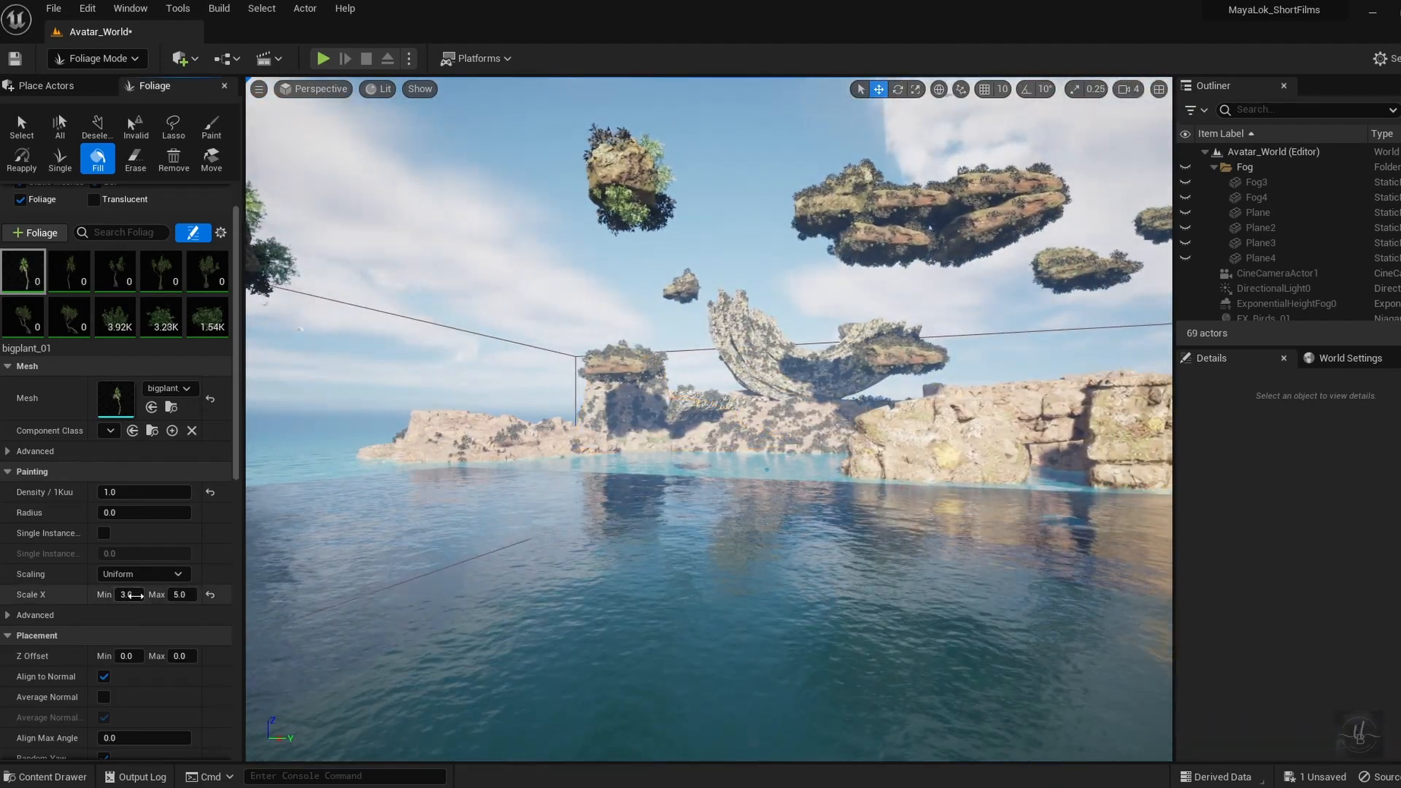
Set bigplant_01's scale X to 6 minimum and 10 maximum, and fill the shoreline cliffs with it
{"action": "left_click", "coordinate": [128, 594]}
{"action": "type", "text": "6"}
{"action": "key", "text": "Return"}
{"action": "left_click", "coordinate": [555, 430]}
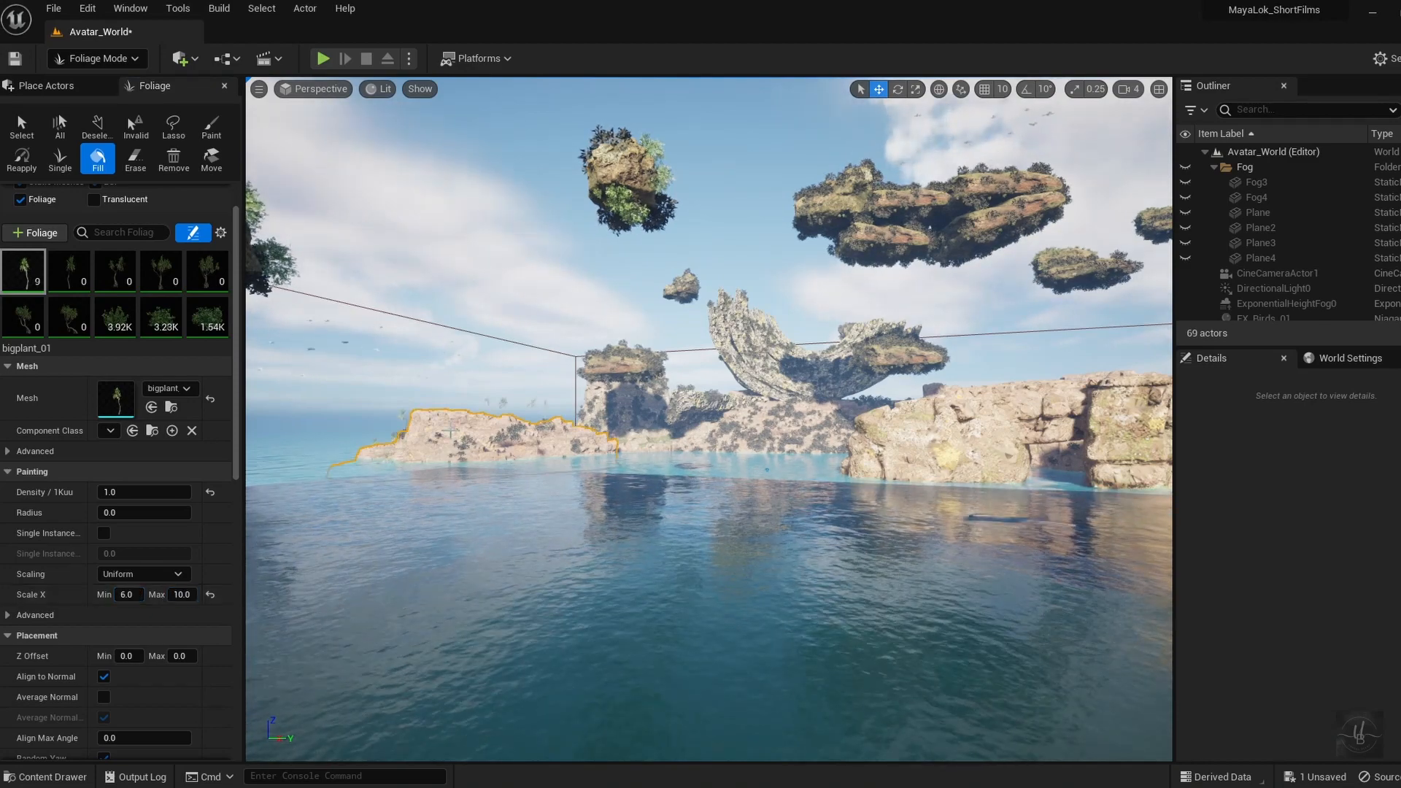
{"action": "right_click_drag", "start_coordinate": [555, 430], "coordinate": [766, 423]}
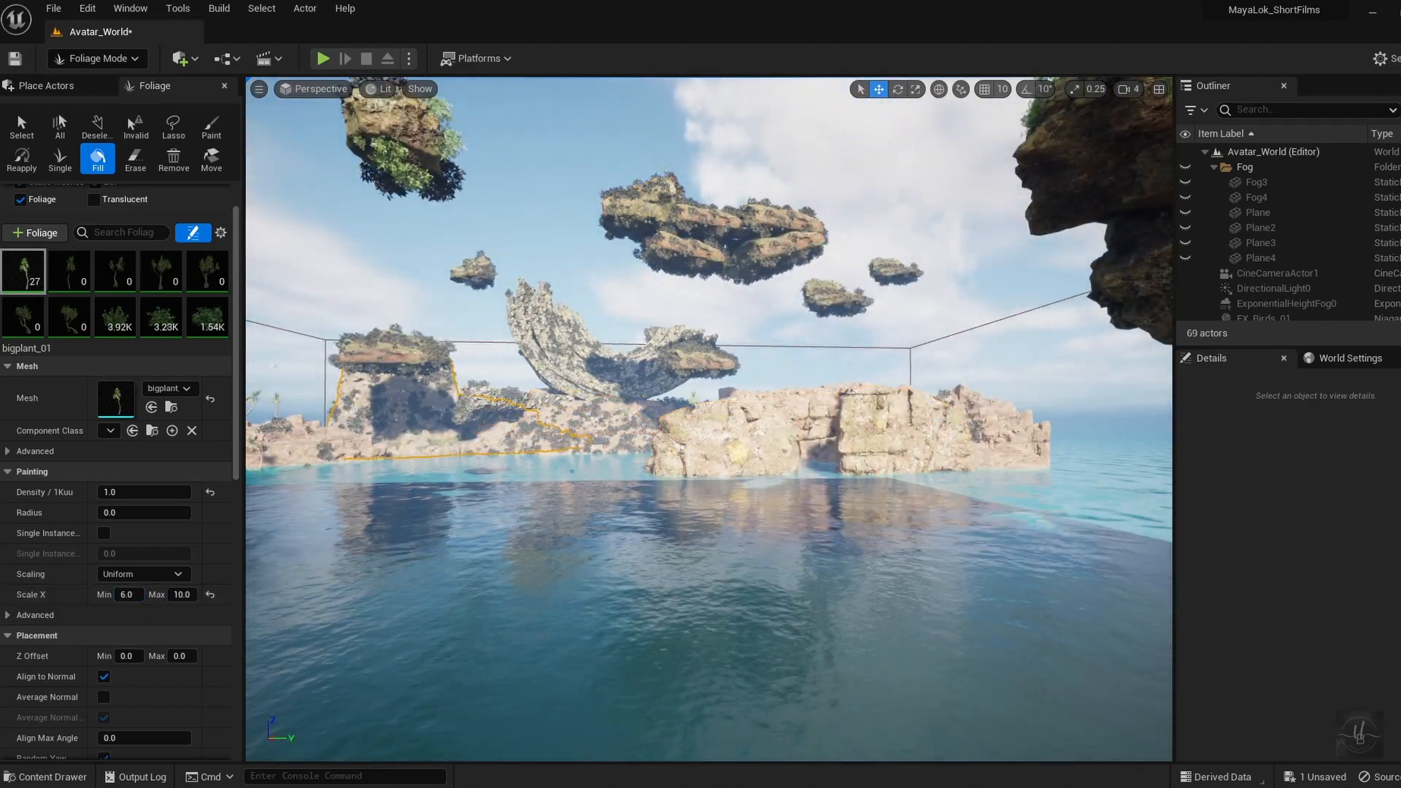
{"action": "left_click", "coordinate": [726, 438]}
{"action": "left_click", "coordinate": [624, 411]}
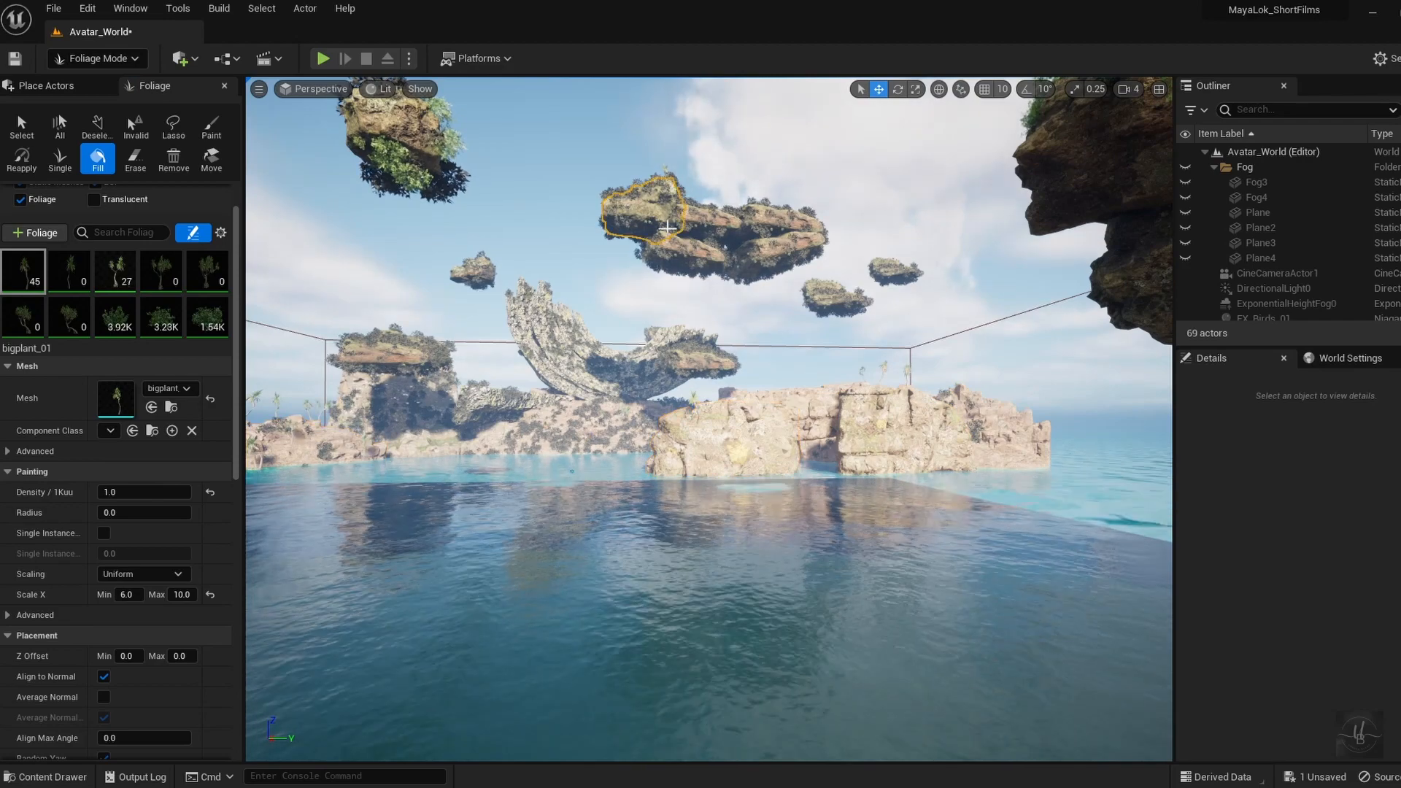
Fill the shoreline cliffs and the large floating rock cluster with bigplant_03 and with bigplant_07
{"action": "right_click_drag", "start_coordinate": [708, 416], "coordinate": [521, 430]}
{"action": "left_click", "coordinate": [103, 260]}
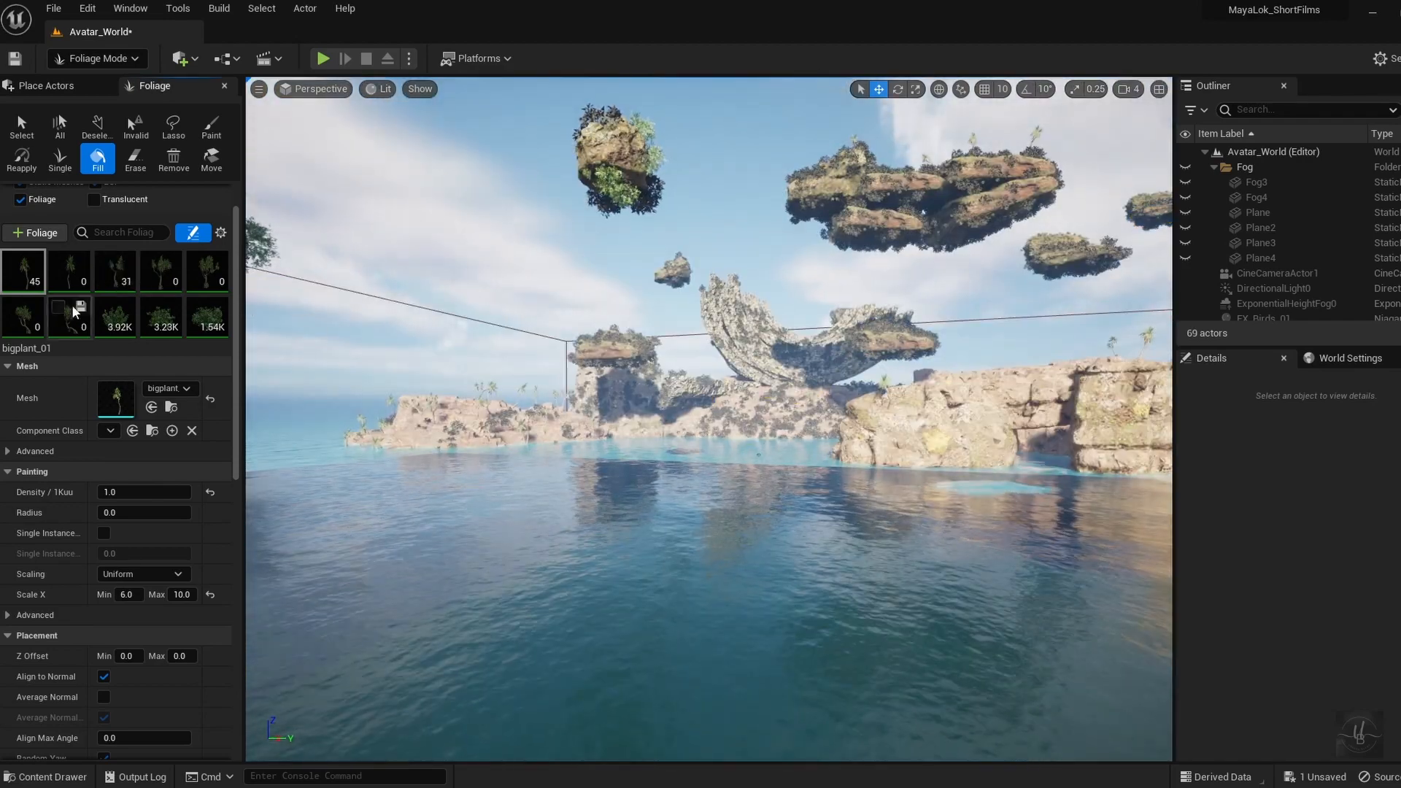
{"action": "left_click", "coordinate": [58, 306]}
{"action": "mouse_move", "coordinate": [839, 413]}
{"action": "right_mouse_down"}
{"action": "mouse_move", "coordinate": [997, 409]}
{"action": "mouse_move", "coordinate": [850, 413]}
{"action": "right_mouse_up"}
{"action": "left_click", "coordinate": [925, 409]}
{"action": "left_click", "coordinate": [872, 191]}
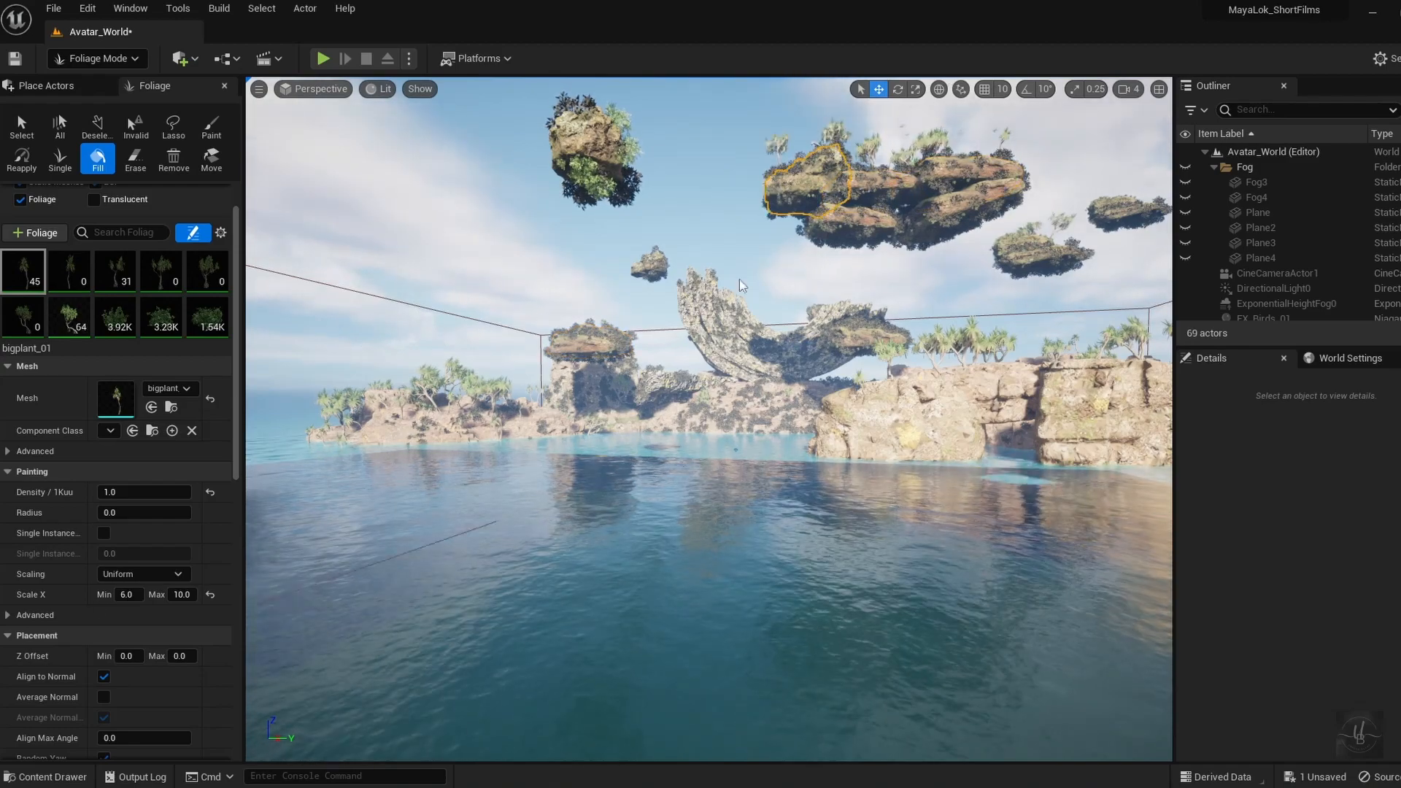
Activate bigplant_05 and fill the cliffs on both sides of the lagoon with it
{"action": "left_click", "coordinate": [208, 271]}
{"action": "left_click", "coordinate": [1031, 433]}
{"action": "left_click", "coordinate": [642, 413]}
{"action": "right_click_drag", "start_coordinate": [642, 413], "coordinate": [774, 452]}
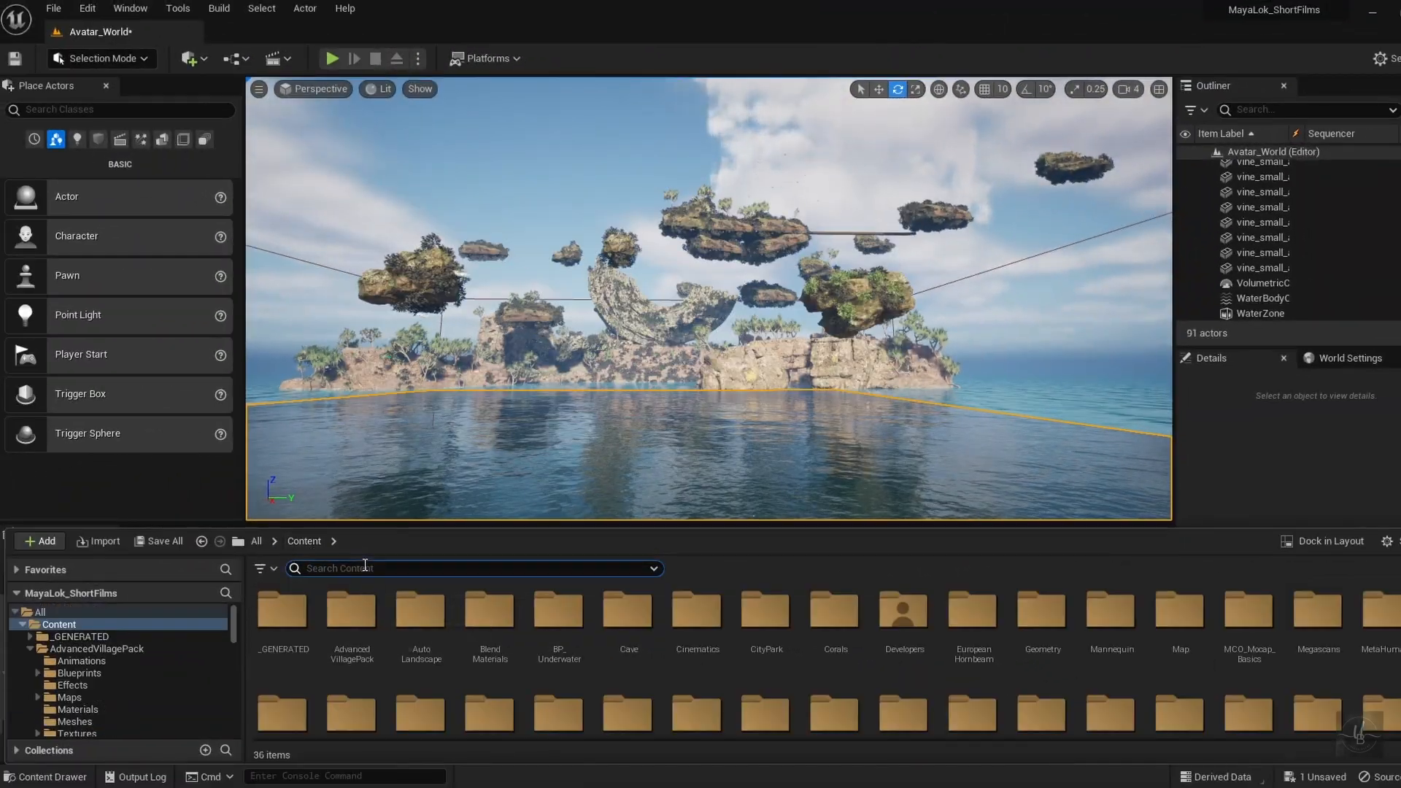
Search the content for "branch" limited to static meshes and place leaves_tree_bare_branch_01 in the level
{"action": "type", "text": "branch"}
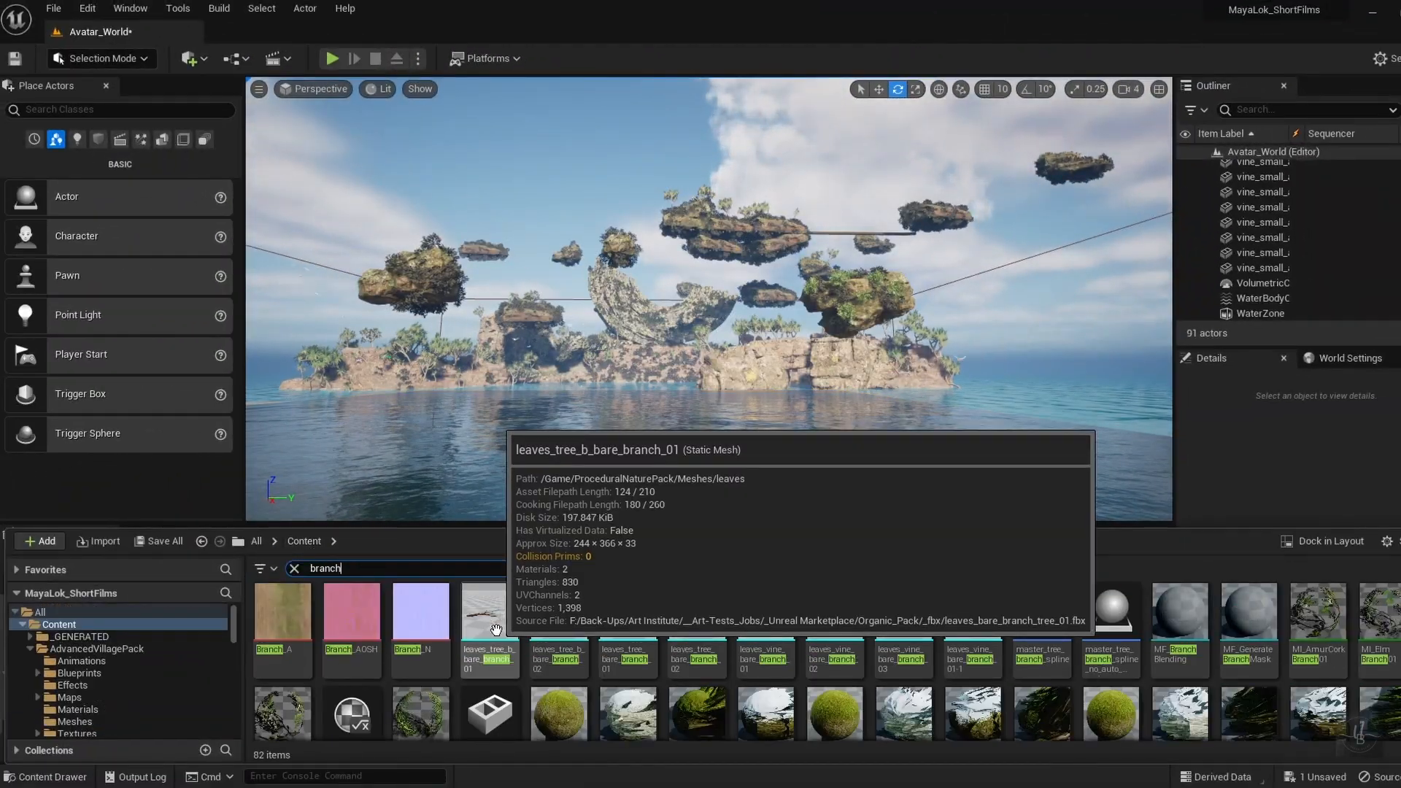
{"action": "left_click", "coordinate": [260, 568]}
{"action": "left_click", "coordinate": [302, 289]}
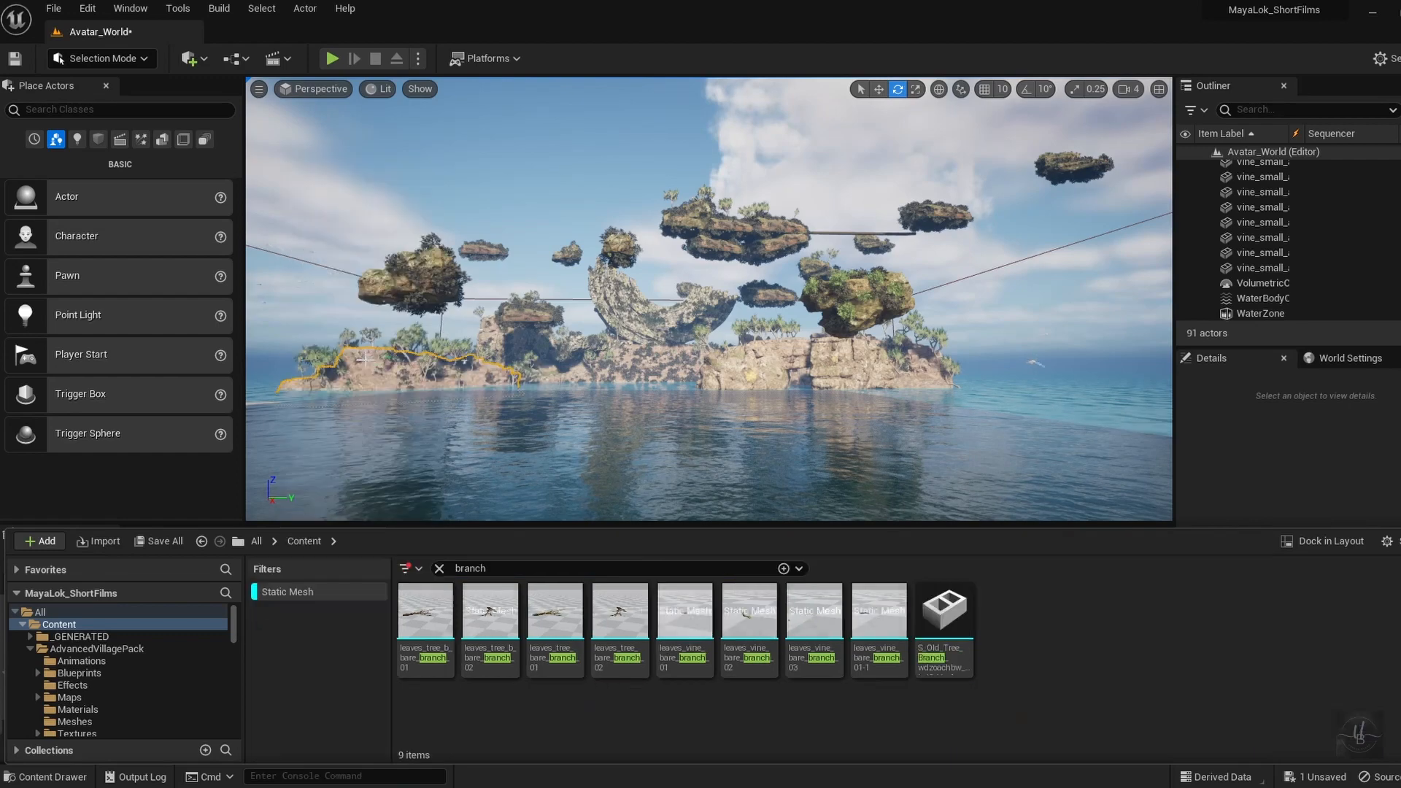
{"action": "left_click_drag", "start_coordinate": [548, 650], "coordinate": [759, 297]}
{"action": "right_click_drag", "start_coordinate": [698, 411], "coordinate": [742, 438]}
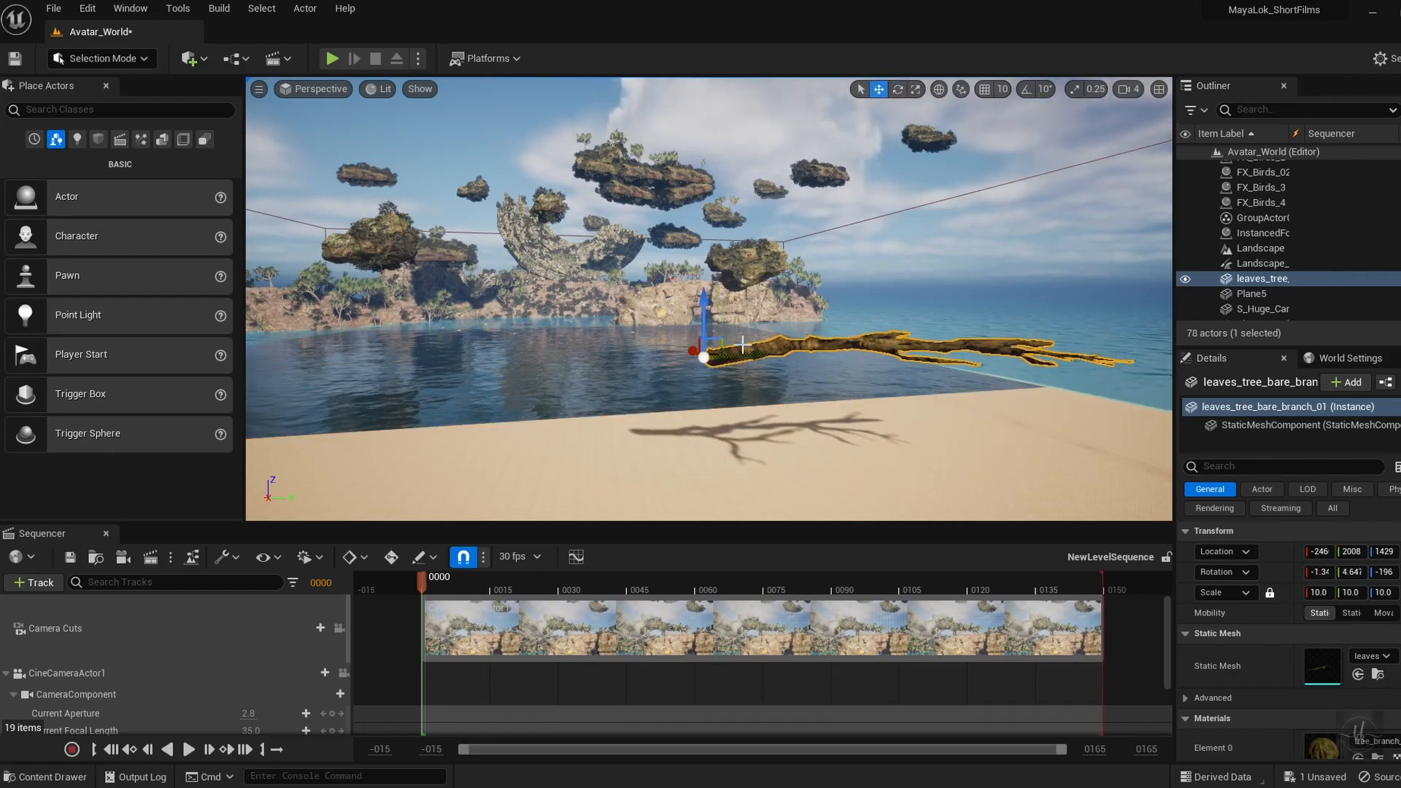
Raise the bare branch to the floating rocks, position it beside the bush-covered one and activate rotation for it
{"action": "left_click_drag", "start_coordinate": [704, 306], "coordinate": [651, 151]}
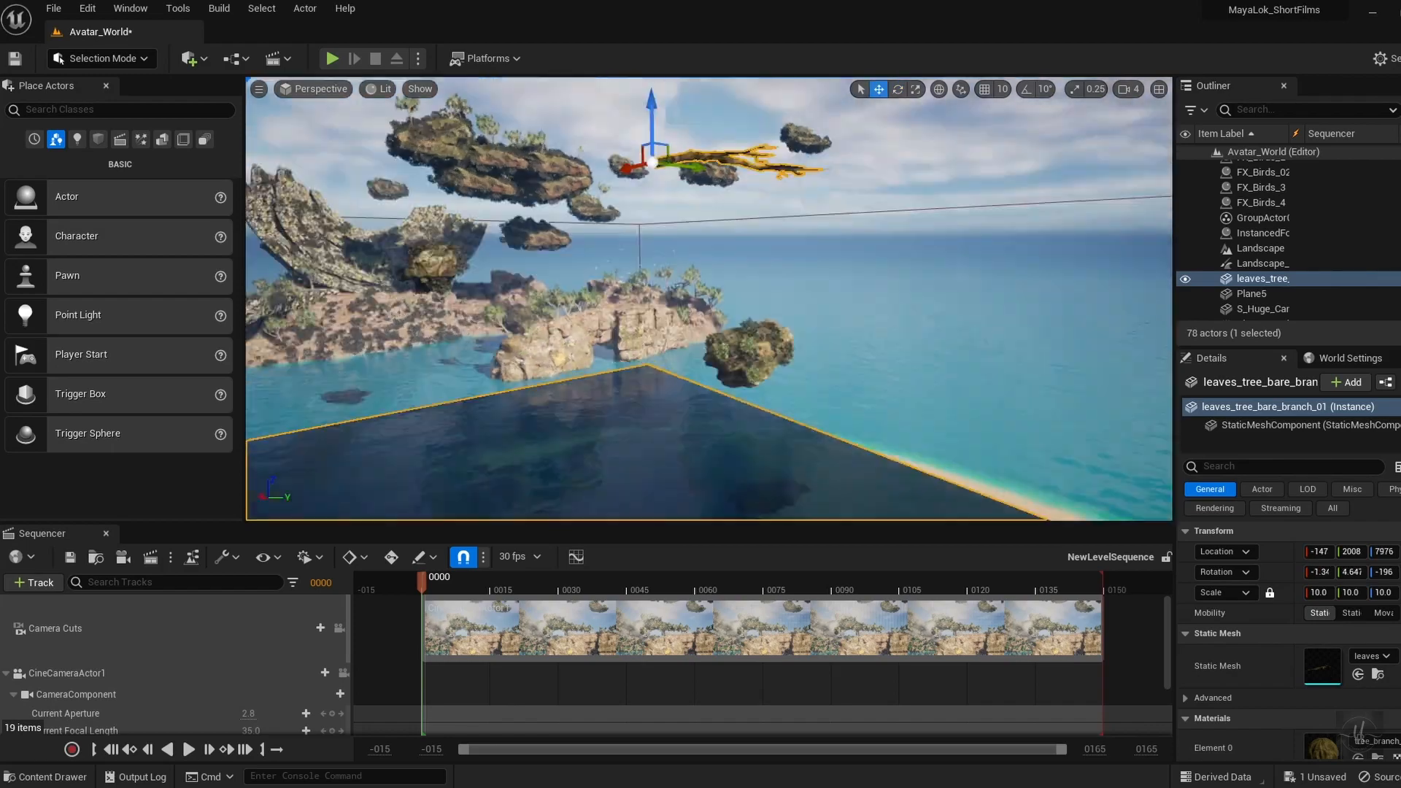
{"action": "right_click_drag", "start_coordinate": [651, 151], "coordinate": [768, 250]}
{"action": "left_click_drag", "start_coordinate": [768, 250], "coordinate": [627, 281]}
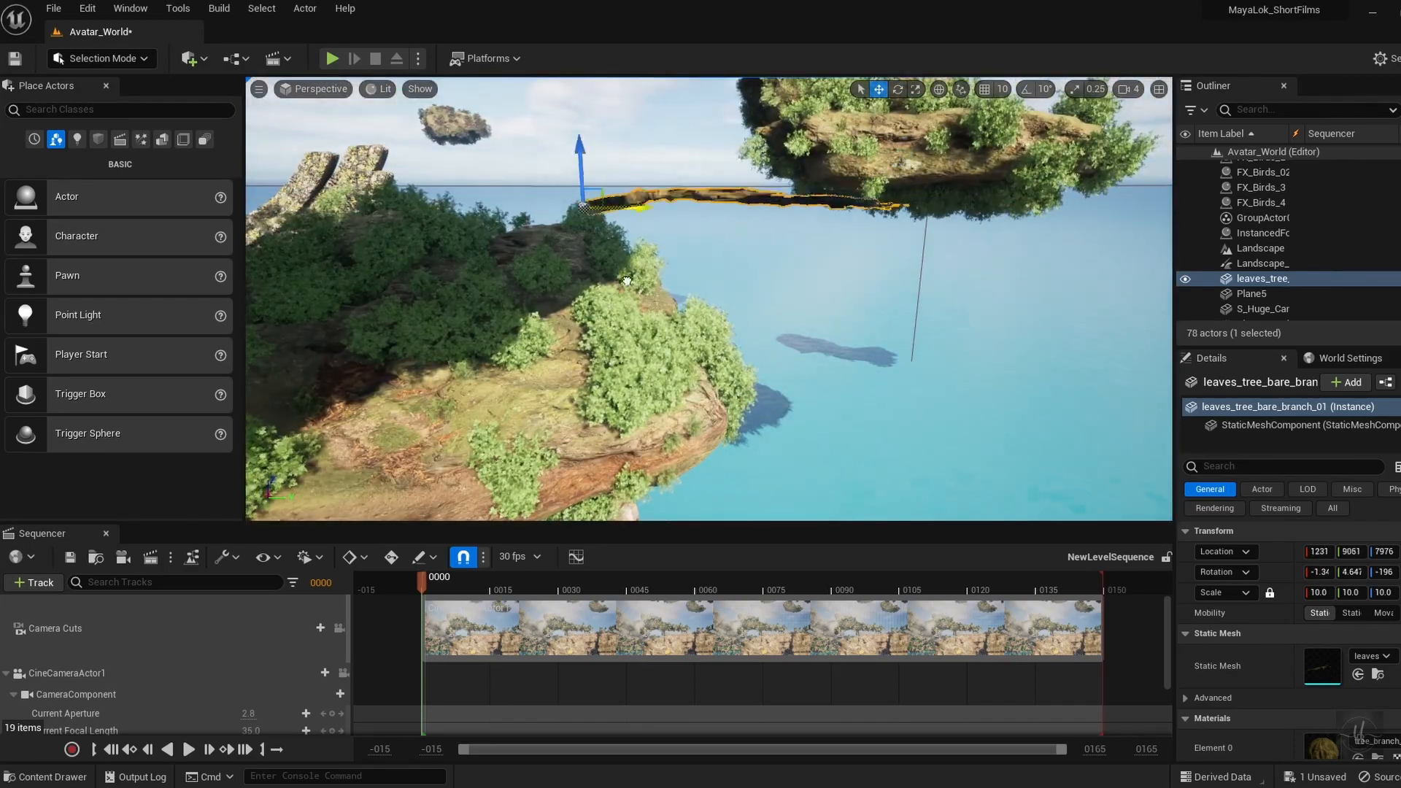
{"action": "right_click_drag", "start_coordinate": [595, 240], "coordinate": [633, 257]}
{"action": "key", "text": "Escape"}
{"action": "left_click", "coordinate": [633, 257]}
{"action": "left_click_drag", "start_coordinate": [595, 241], "coordinate": [555, 321], "text": "alt"}
{"action": "right_click_drag", "start_coordinate": [555, 321], "coordinate": [604, 334]}
{"action": "key", "text": "e"}
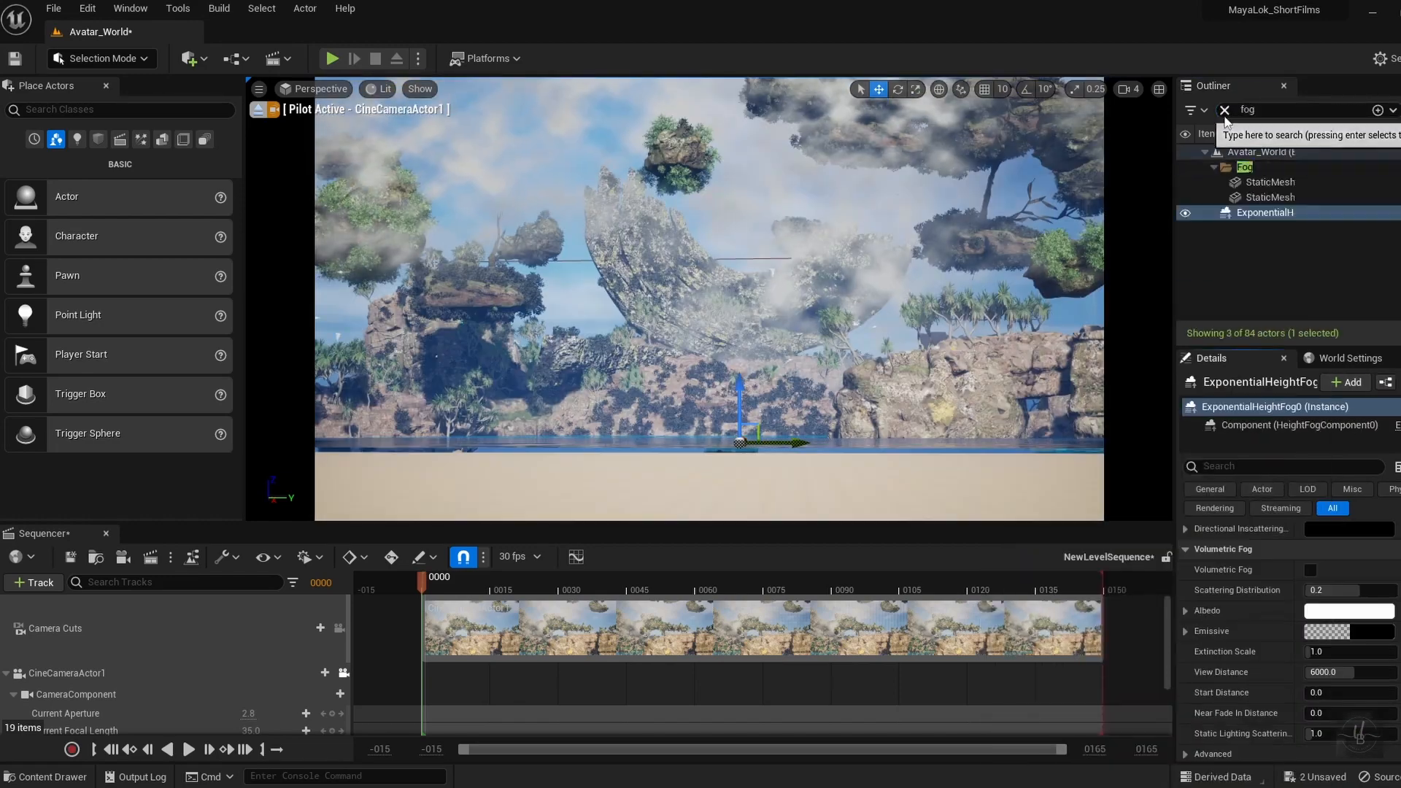
Clear the Outliner's fog filter and select the WaterBodyOcean actor for editing
{"action": "left_click", "coordinate": [1224, 110]}
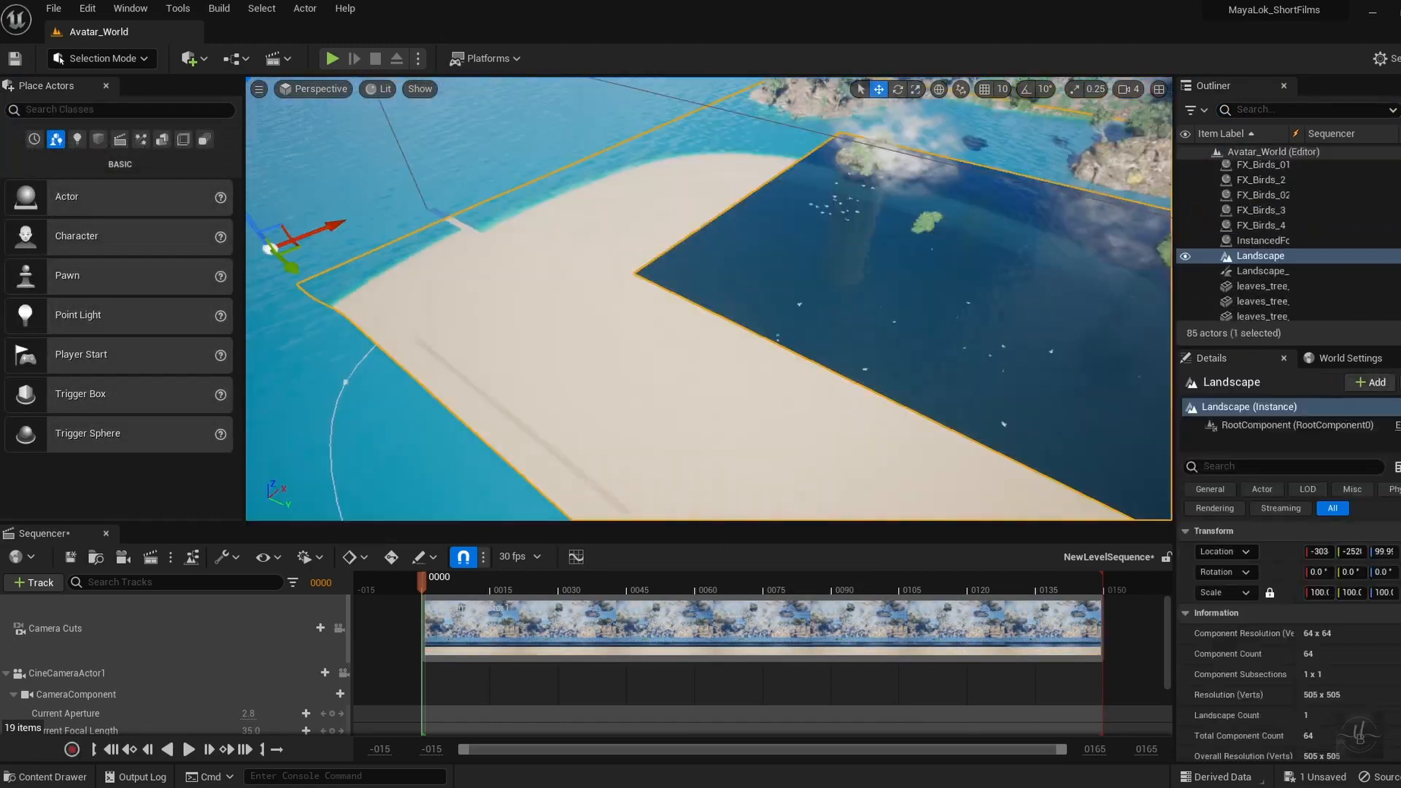
{"action": "right_click_drag", "start_coordinate": [467, 241], "coordinate": [418, 229]}
{"action": "scroll", "coordinate": [1280, 301], "scroll_direction": "down", "scroll_amount": 10}
{"action": "left_click", "coordinate": [1279, 299]}
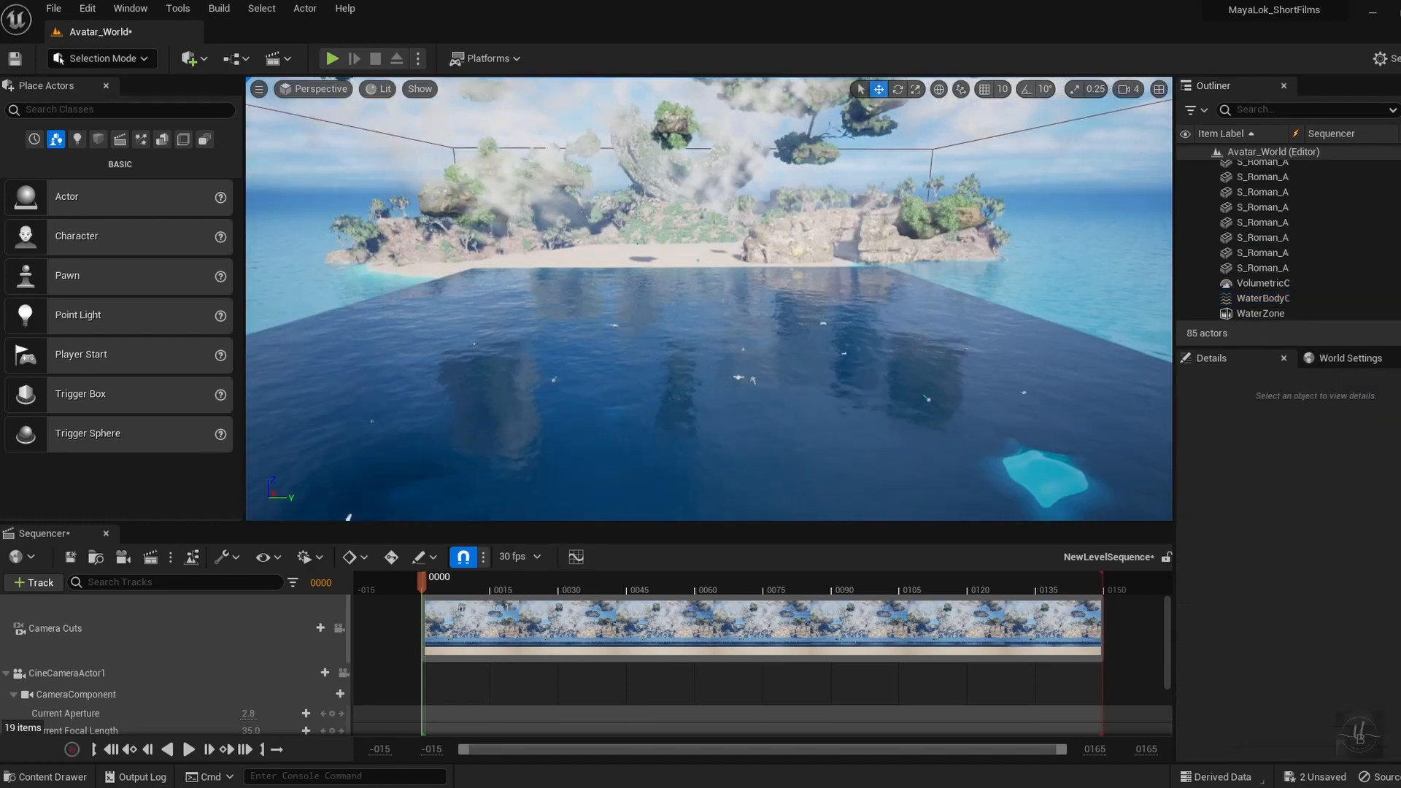
{"action": "right_click_drag", "start_coordinate": [1021, 205], "coordinate": [1046, 198]}
{"action": "left_click", "coordinate": [1045, 197]}
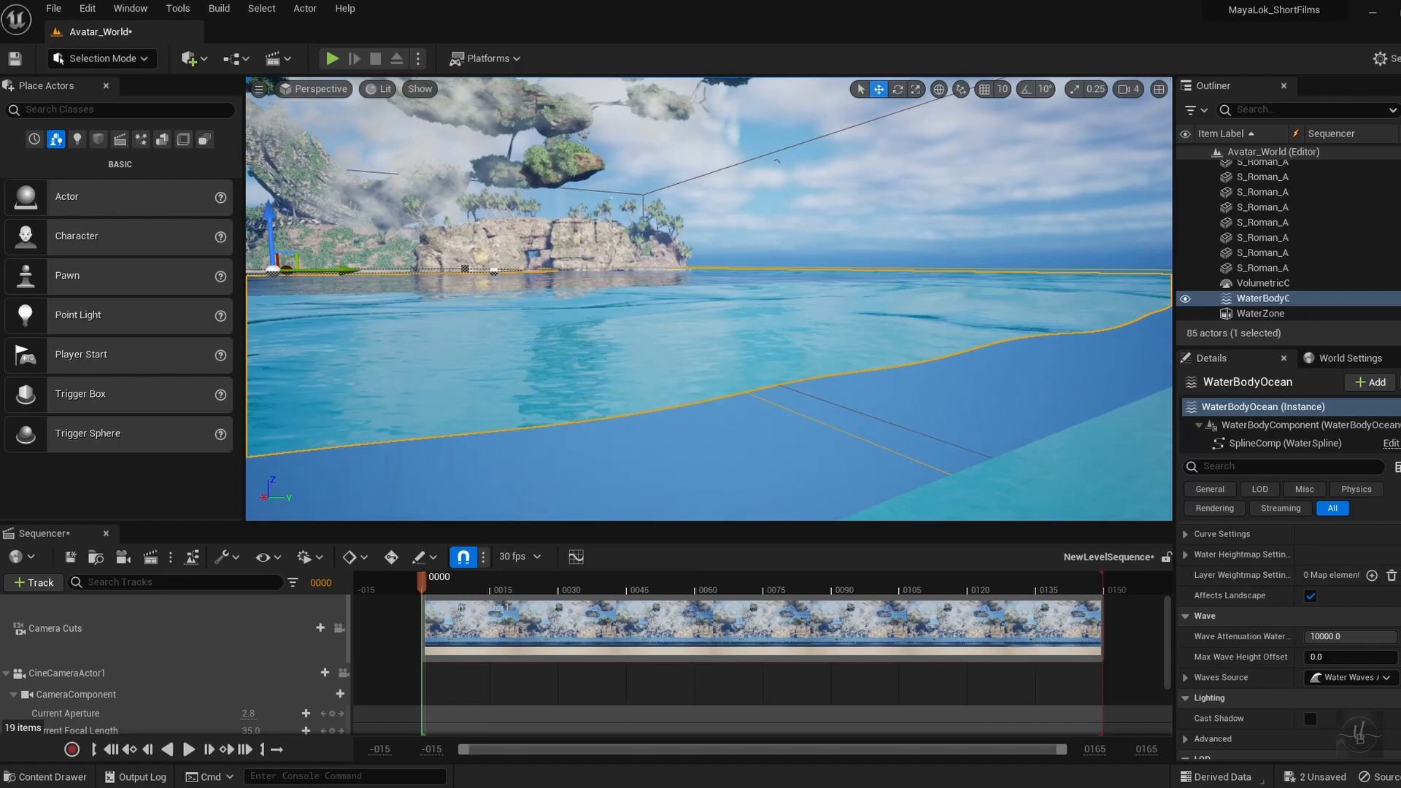
Move the planar reflection across the water towards the island's beach
{"action": "right_click_drag", "start_coordinate": [708, 299], "coordinate": [544, 314]}
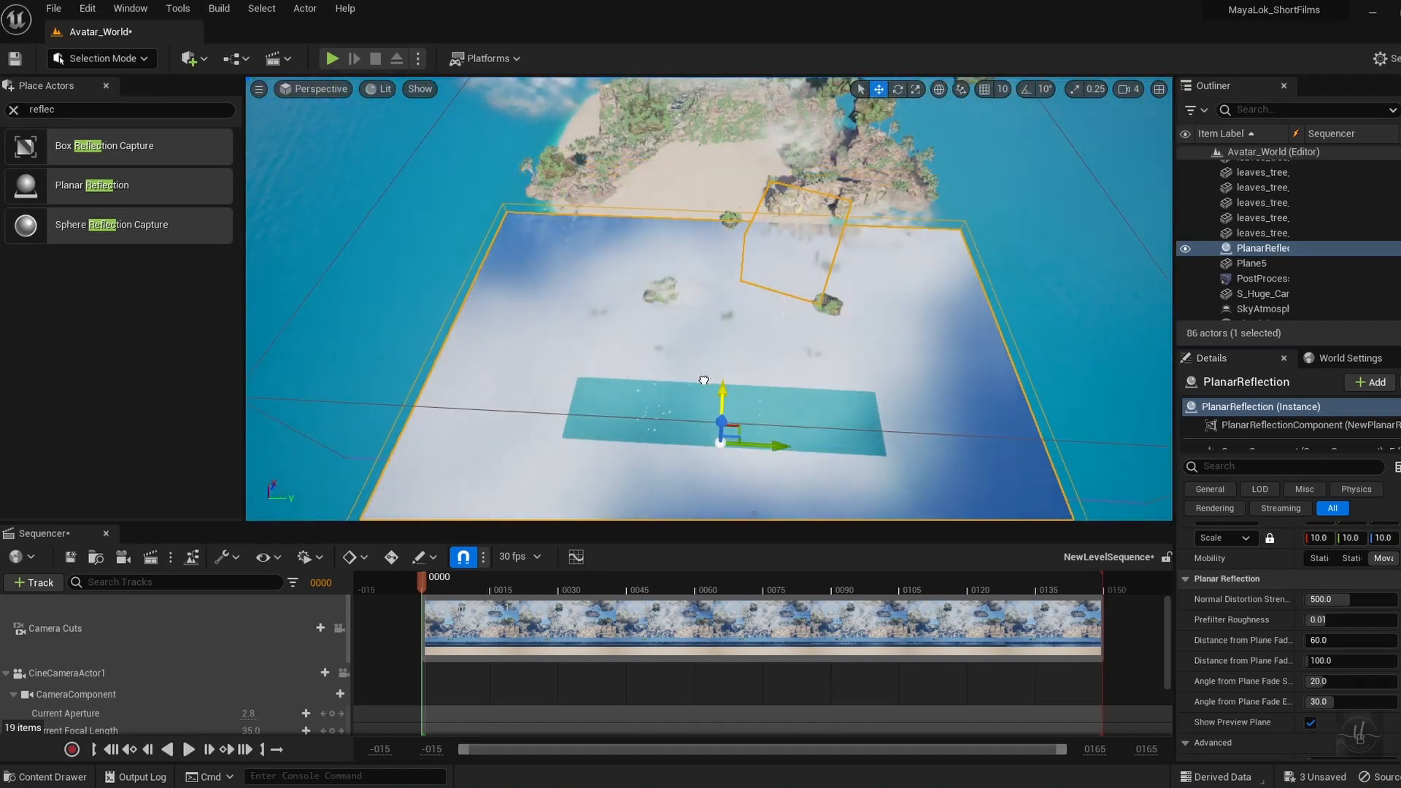
{"action": "left_click_drag", "start_coordinate": [721, 387], "coordinate": [733, 183]}
{"action": "right_click_drag", "start_coordinate": [733, 182], "coordinate": [734, 132]}
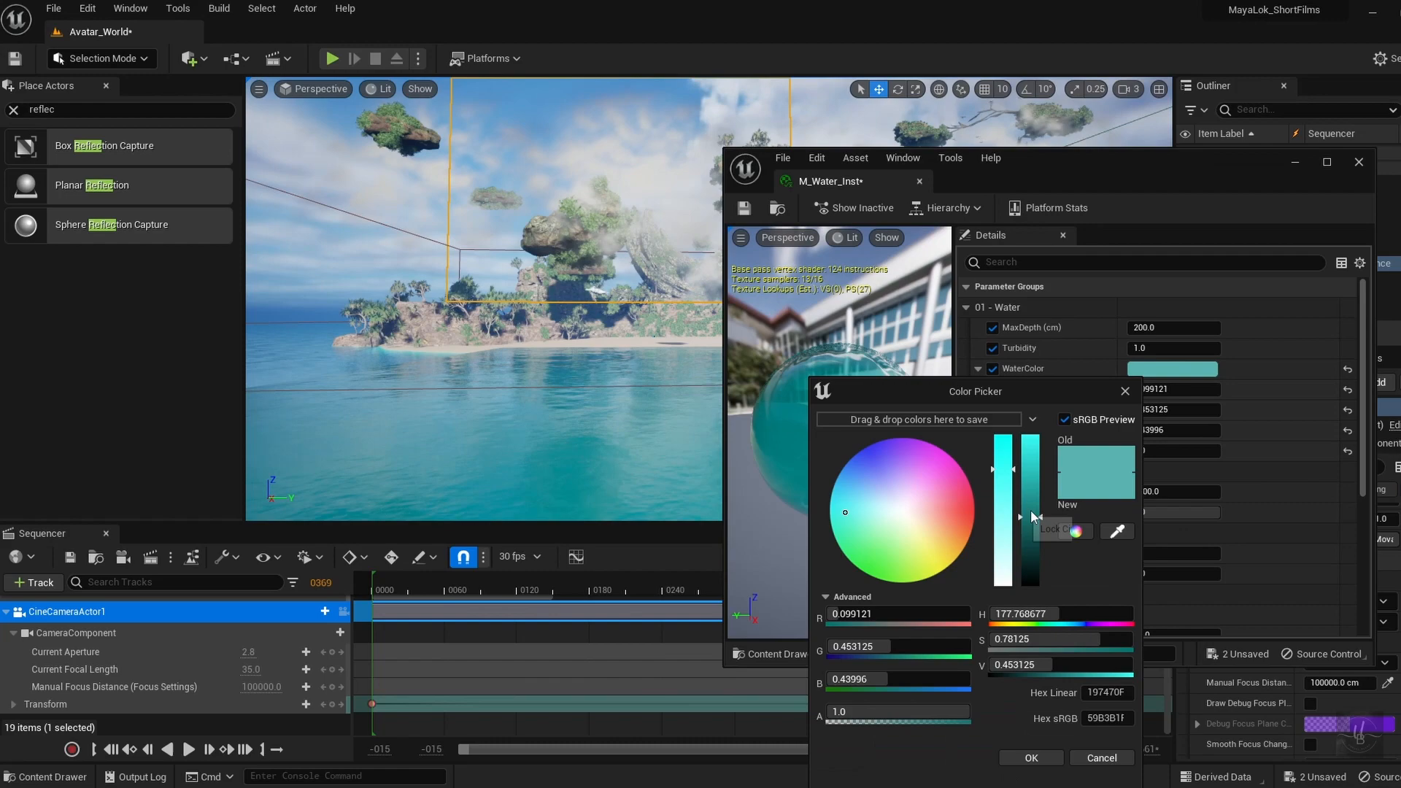
Change the WaterColor of M_Water_Inst to a brighter light blue with sRGB hex starting 80D3EB
{"action": "left_click_drag", "start_coordinate": [1031, 510], "coordinate": [1030, 462]}
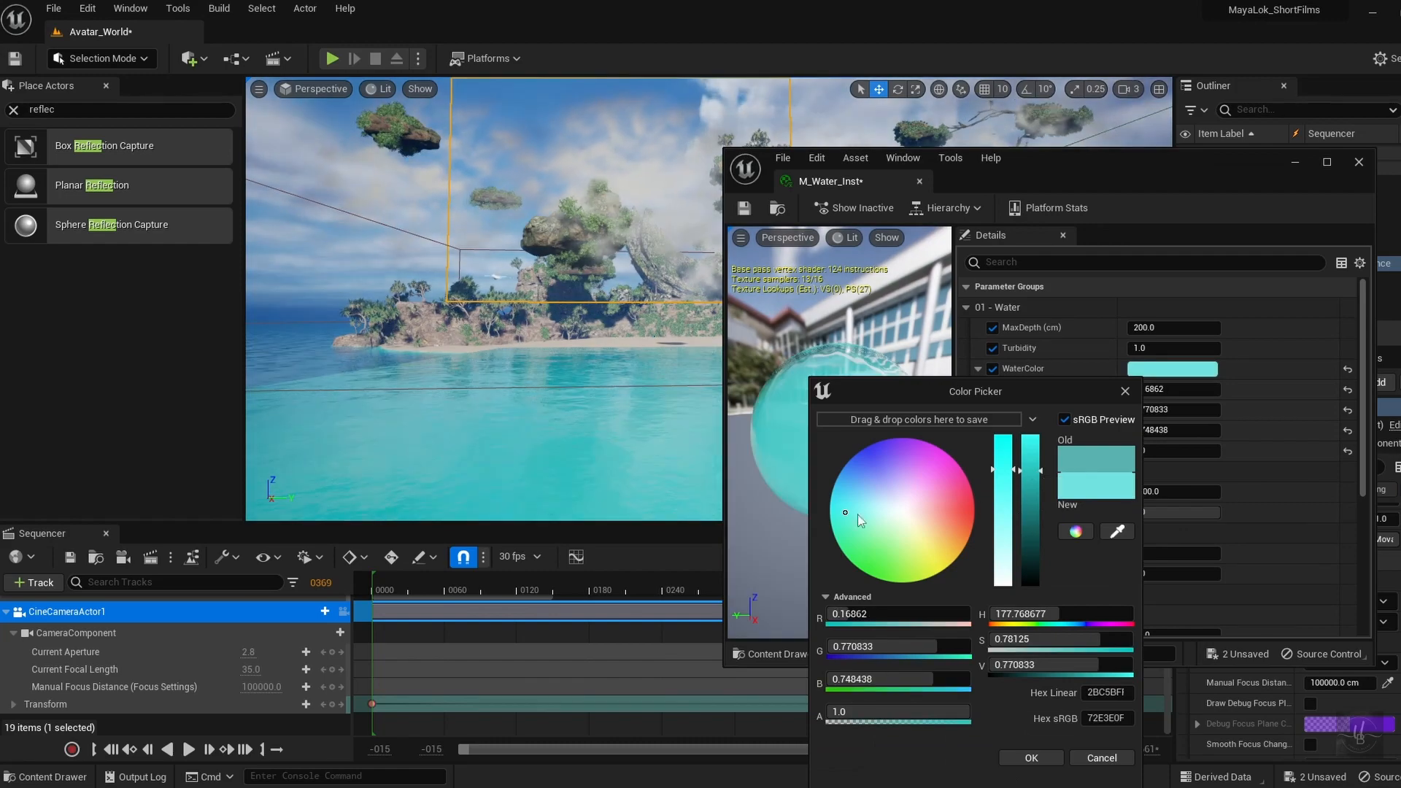
{"action": "left_click", "coordinate": [849, 493]}
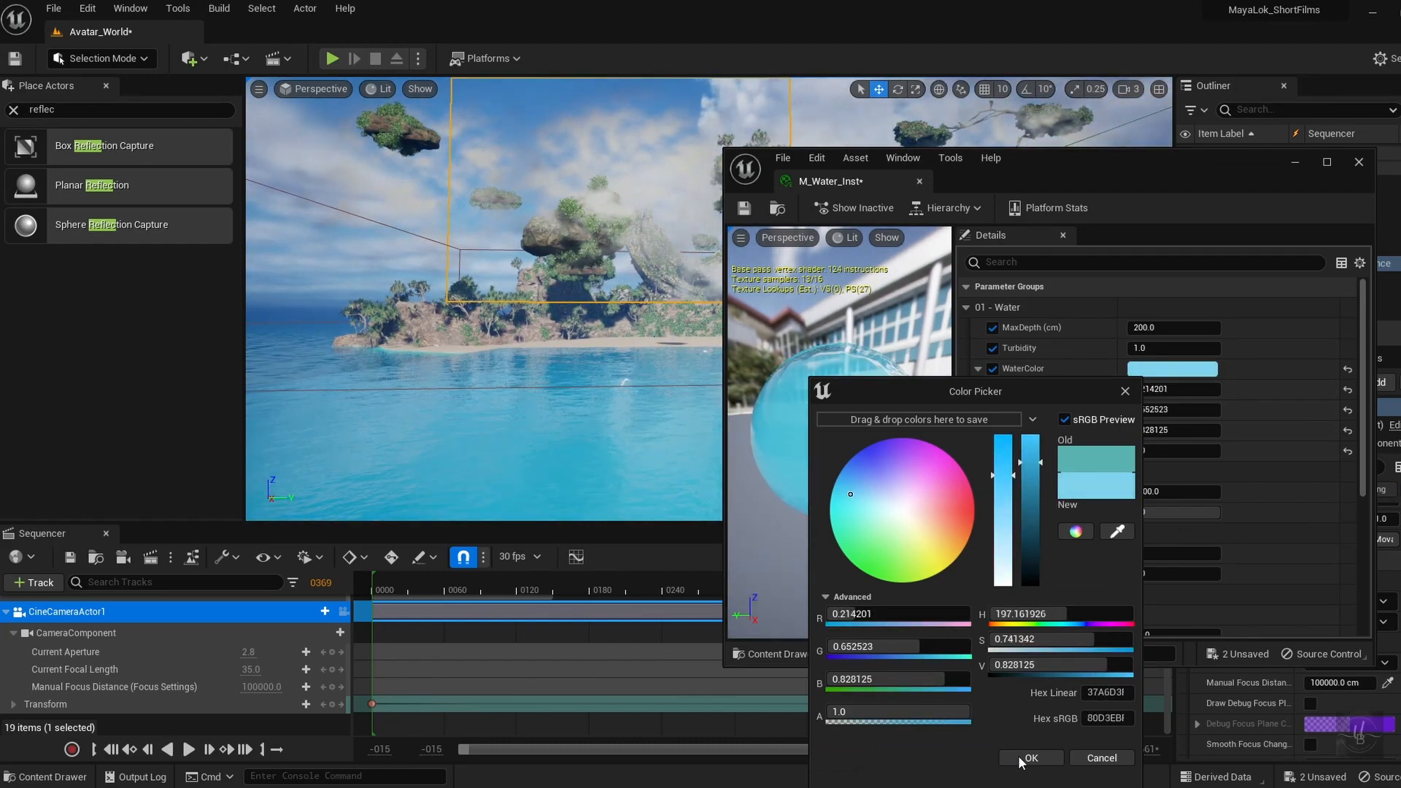
{"action": "left_click", "coordinate": [1029, 758]}
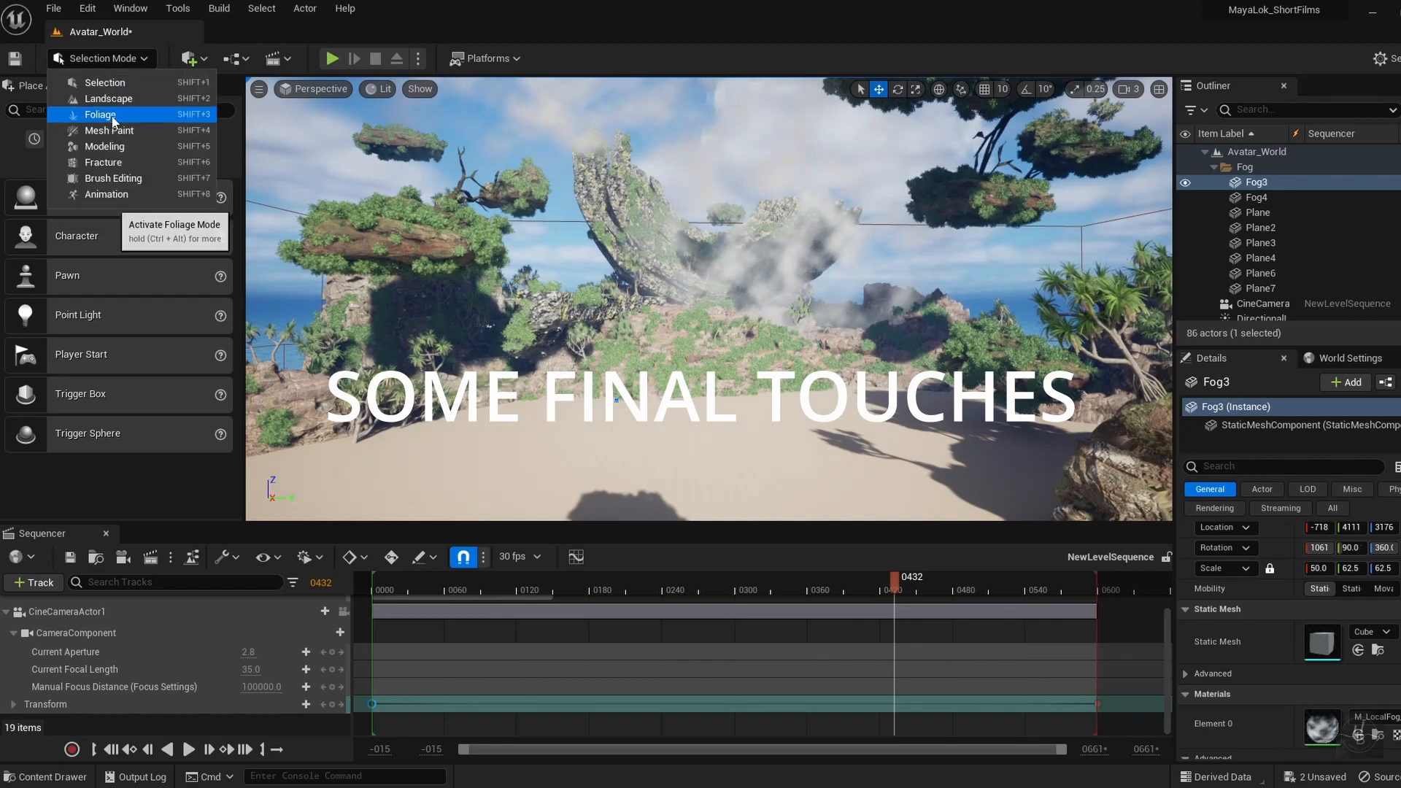
Switch to foliage editing and paint bigplant_04 and bigplant_06 across the sandy beach
{"action": "left_click", "coordinate": [109, 119]}
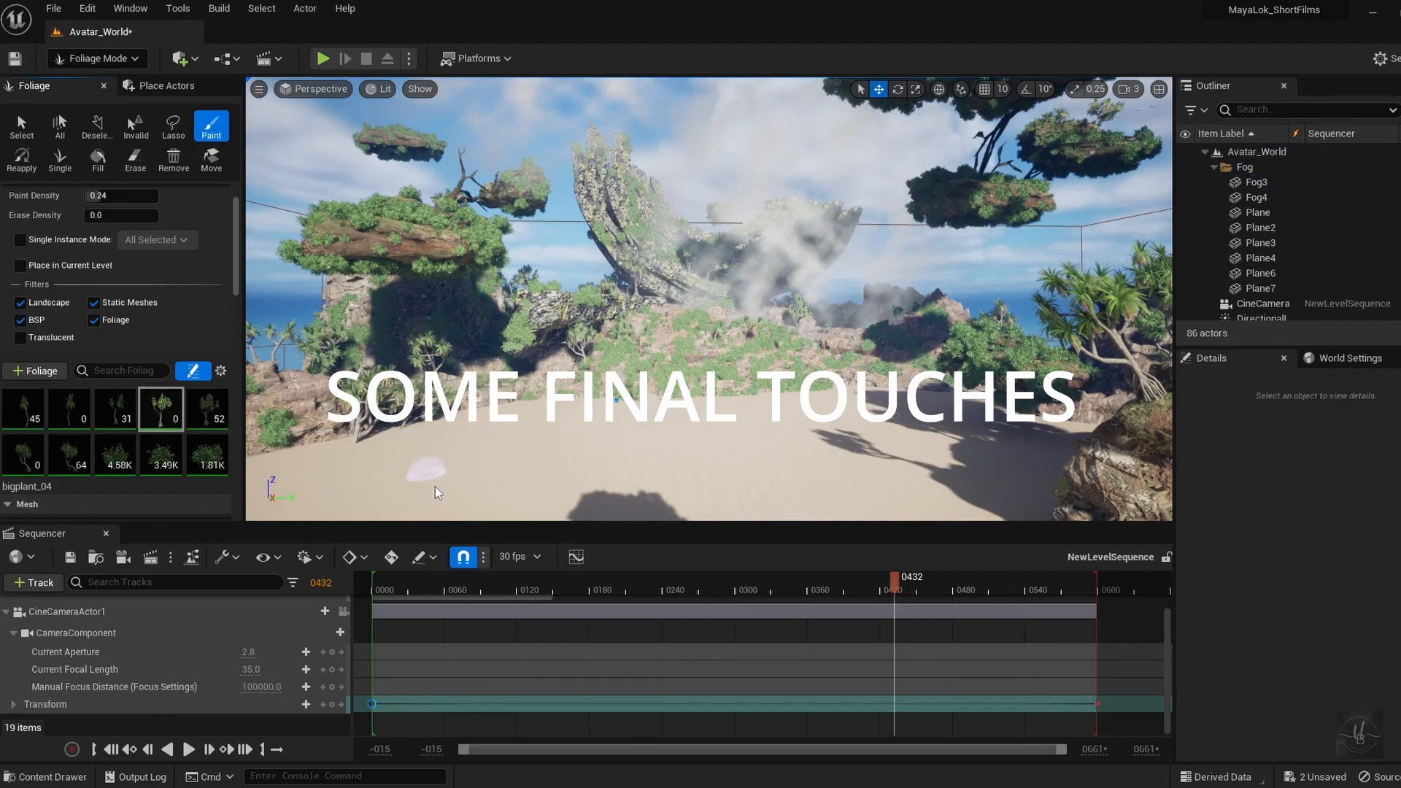
{"action": "scroll", "coordinate": [117, 409], "scroll_direction": "down", "scroll_amount": 3}
{"action": "left_click_drag", "start_coordinate": [438, 474], "coordinate": [902, 452]}
{"action": "scroll", "coordinate": [902, 453], "scroll_direction": "up", "scroll_amount": 3}
{"action": "left_click", "coordinate": [23, 332]}
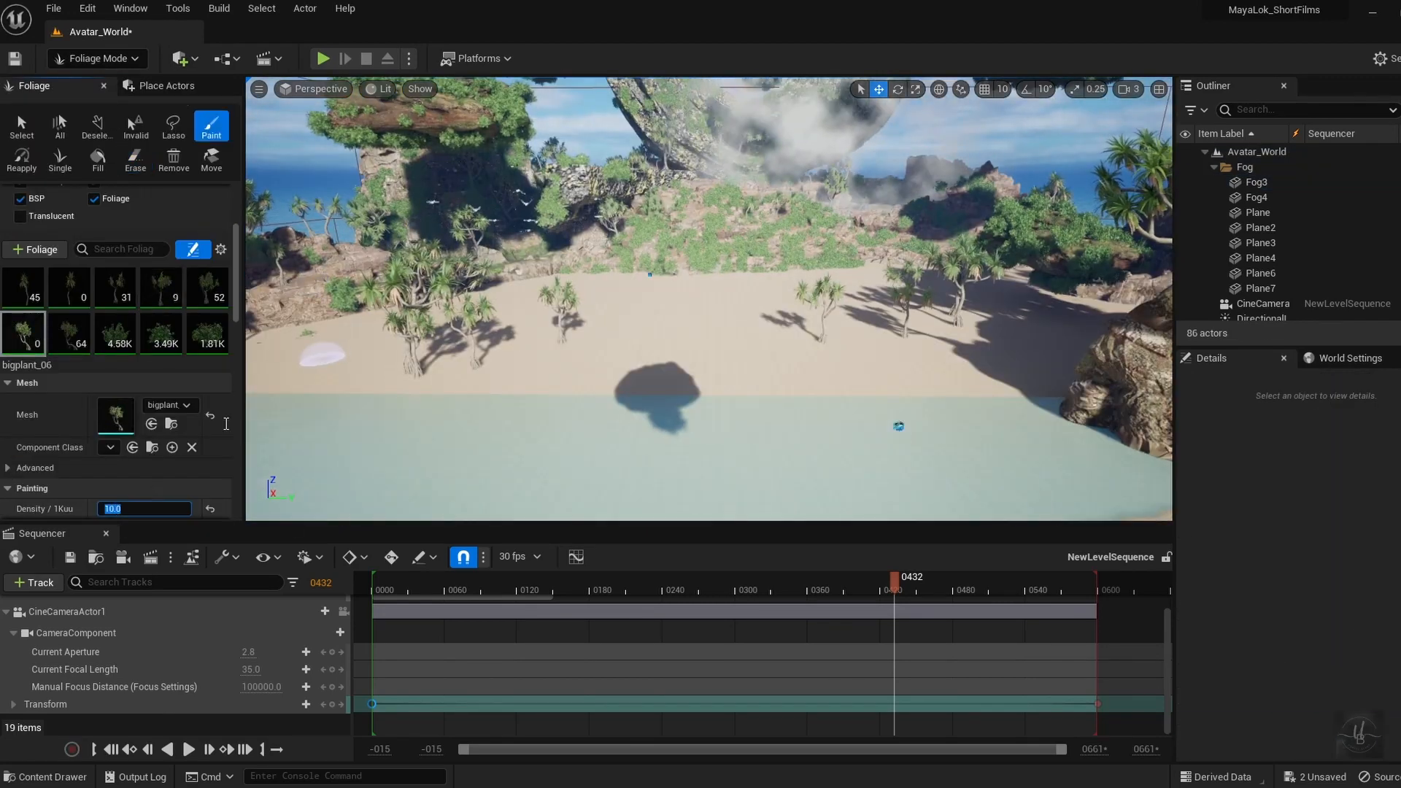
{"action": "left_click", "coordinate": [788, 286]}
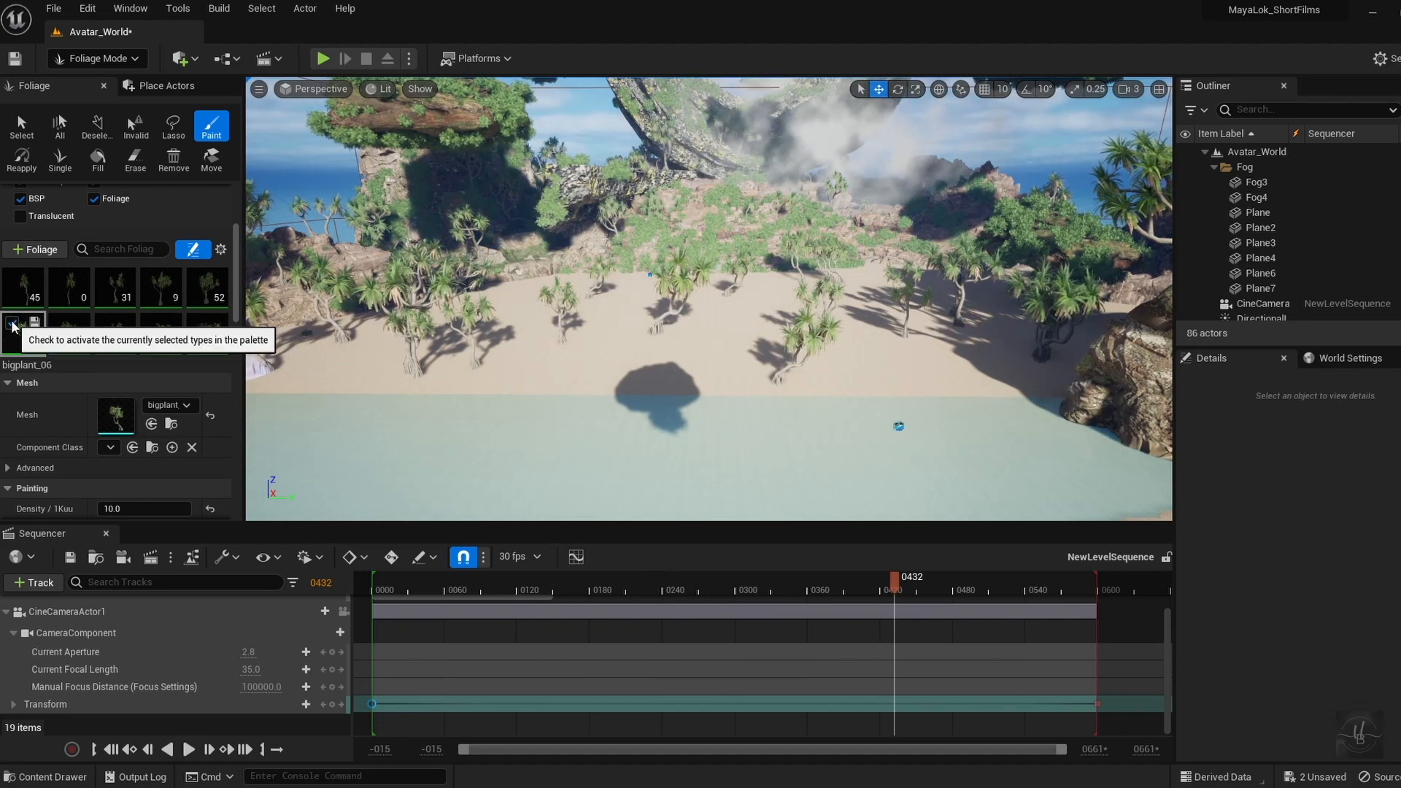
Paint bigplant_02 among the beach plants and activate bigplant_05 for painting
{"action": "left_click", "coordinate": [69, 287]}
{"action": "scroll", "coordinate": [69, 287], "scroll_direction": "down", "scroll_amount": 2}
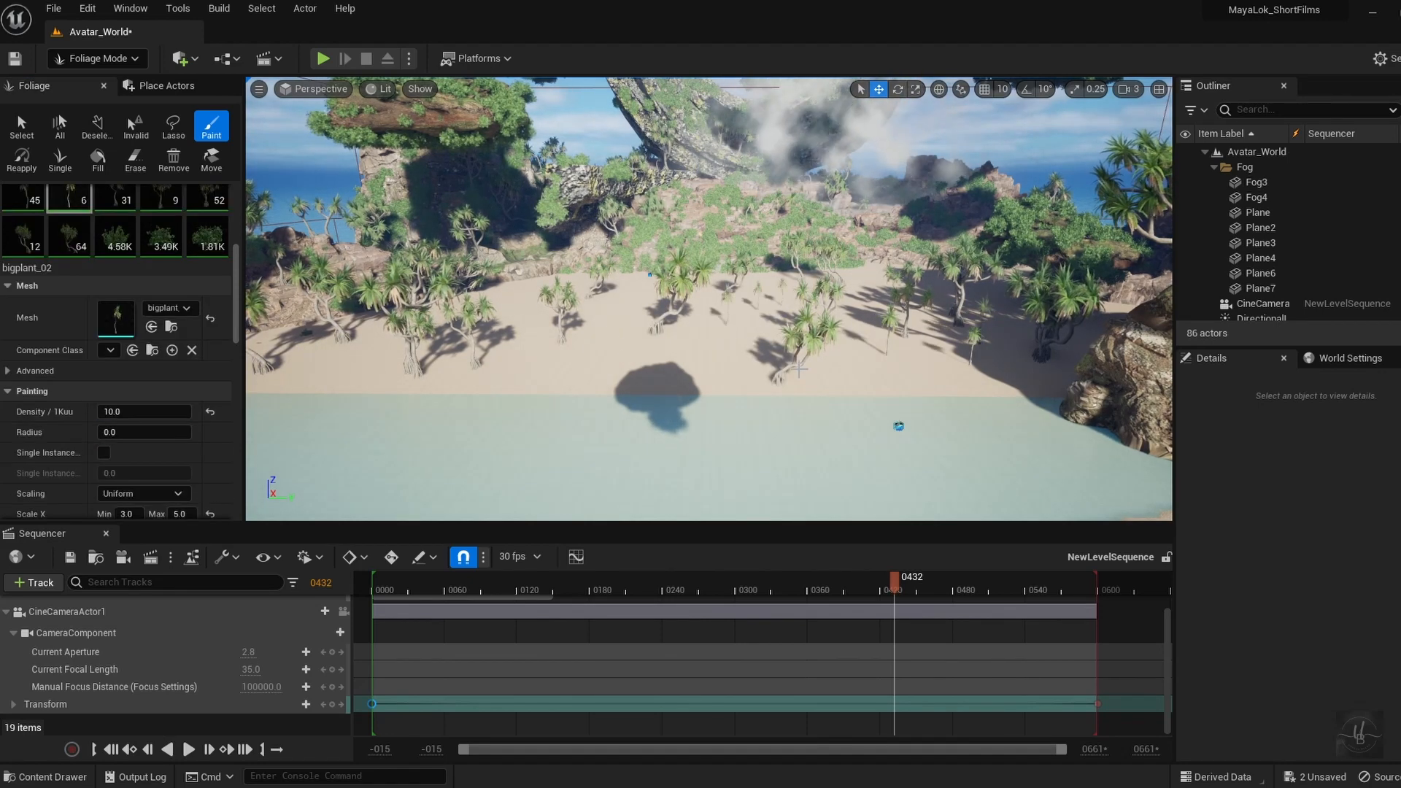
{"action": "scroll", "coordinate": [146, 413], "scroll_direction": "up", "scroll_amount": 2}
{"action": "left_click", "coordinate": [208, 263]}
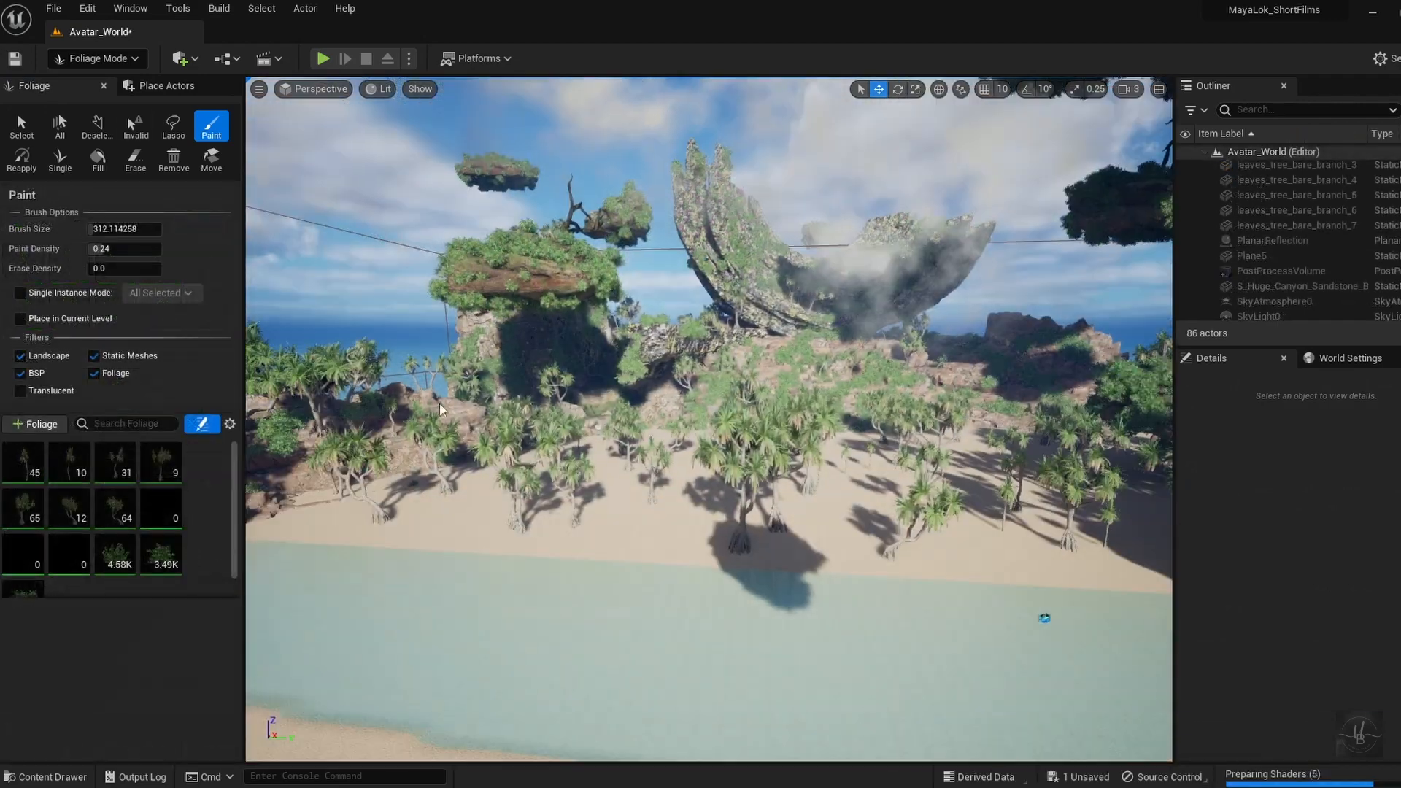
Set density 10 and scale 4 to 7 for the three selected small plants and paint them all over the sand
{"action": "left_click", "coordinate": [127, 748]}
{"action": "type", "text": "10"}
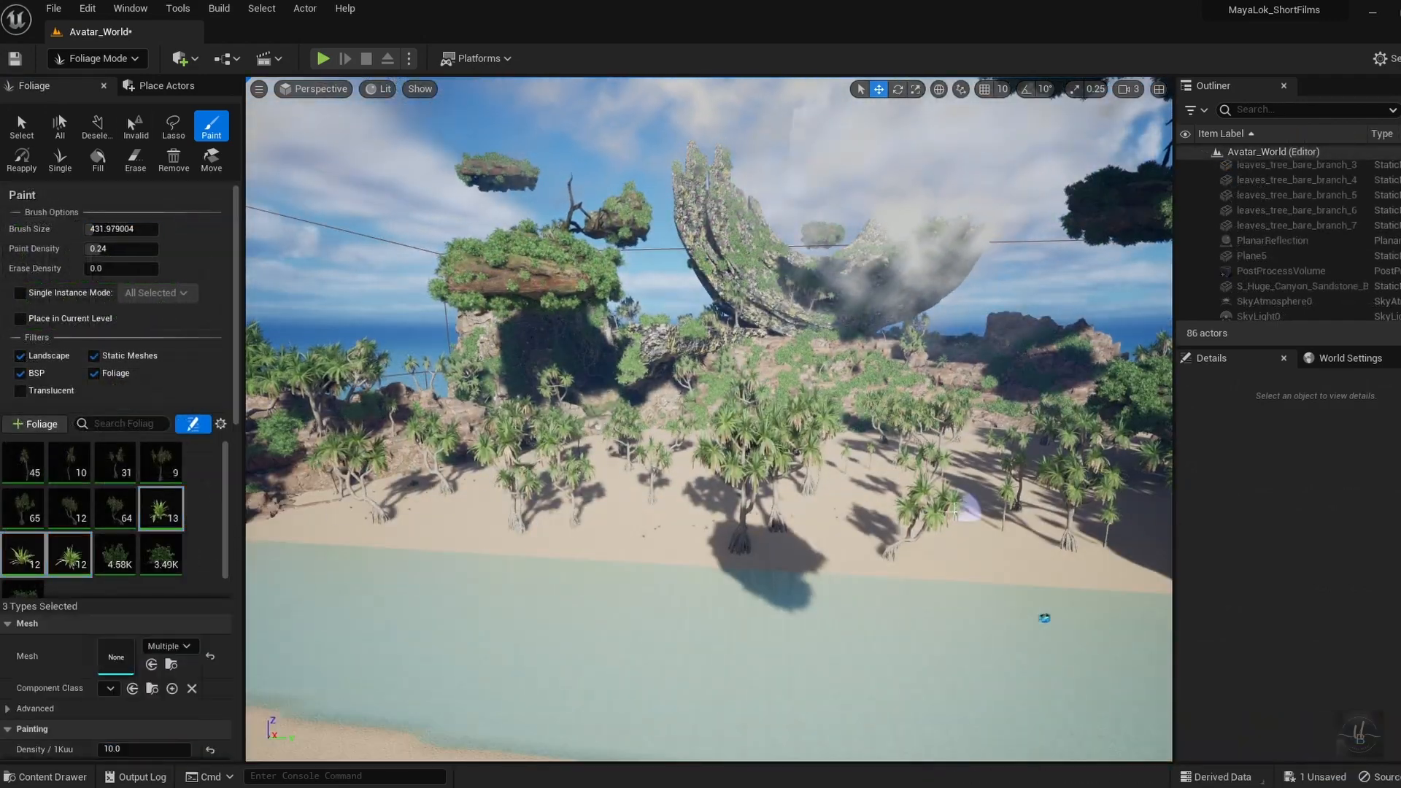
{"action": "scroll", "coordinate": [138, 686], "scroll_direction": "down", "scroll_amount": 3}
{"action": "left_click", "coordinate": [127, 682]}
{"action": "mouse_move", "coordinate": [628, 533]}
{"action": "left_mouse_down"}
{"action": "mouse_move", "coordinate": [819, 548]}
{"action": "mouse_move", "coordinate": [760, 509]}
{"action": "left_mouse_up"}
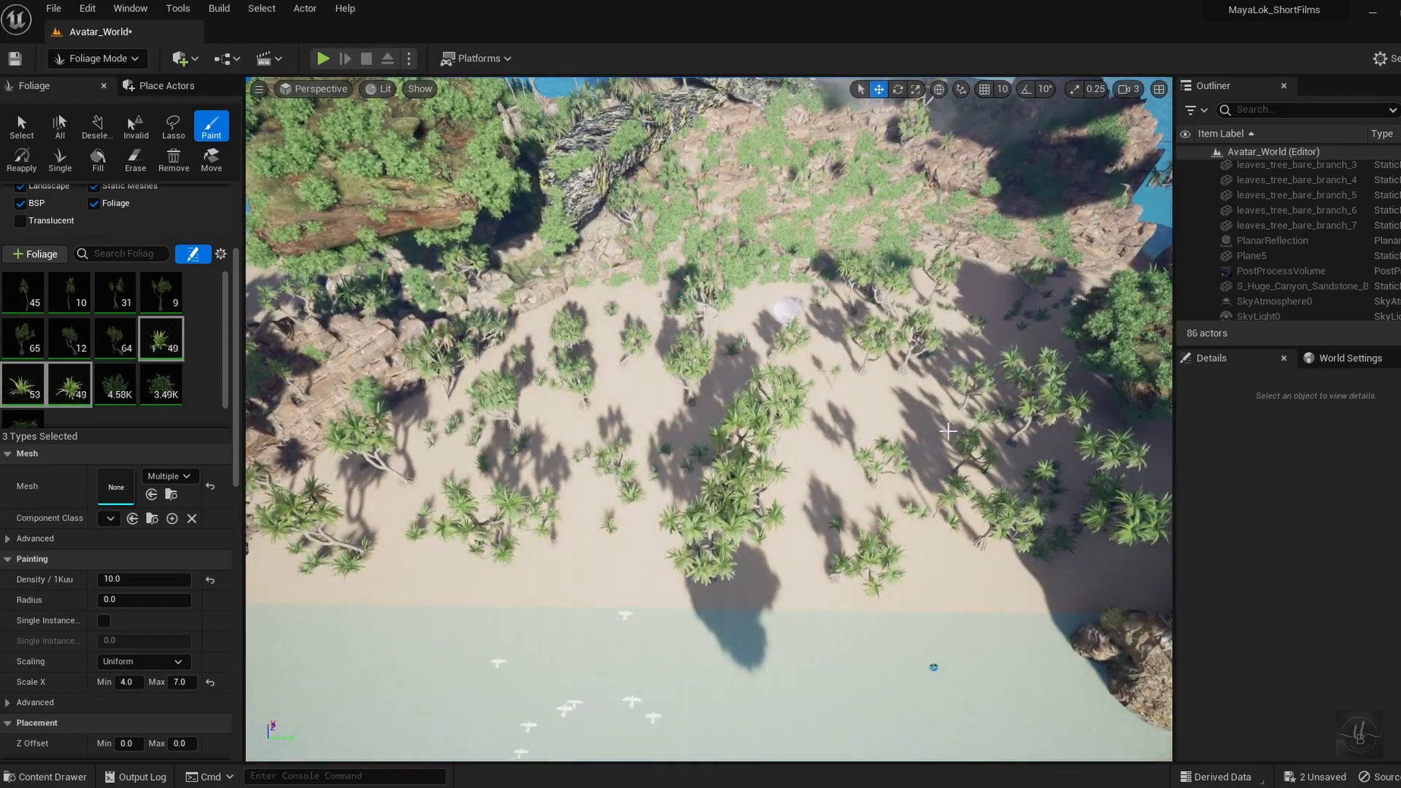
{"action": "left_click_drag", "start_coordinate": [788, 310], "coordinate": [521, 569]}
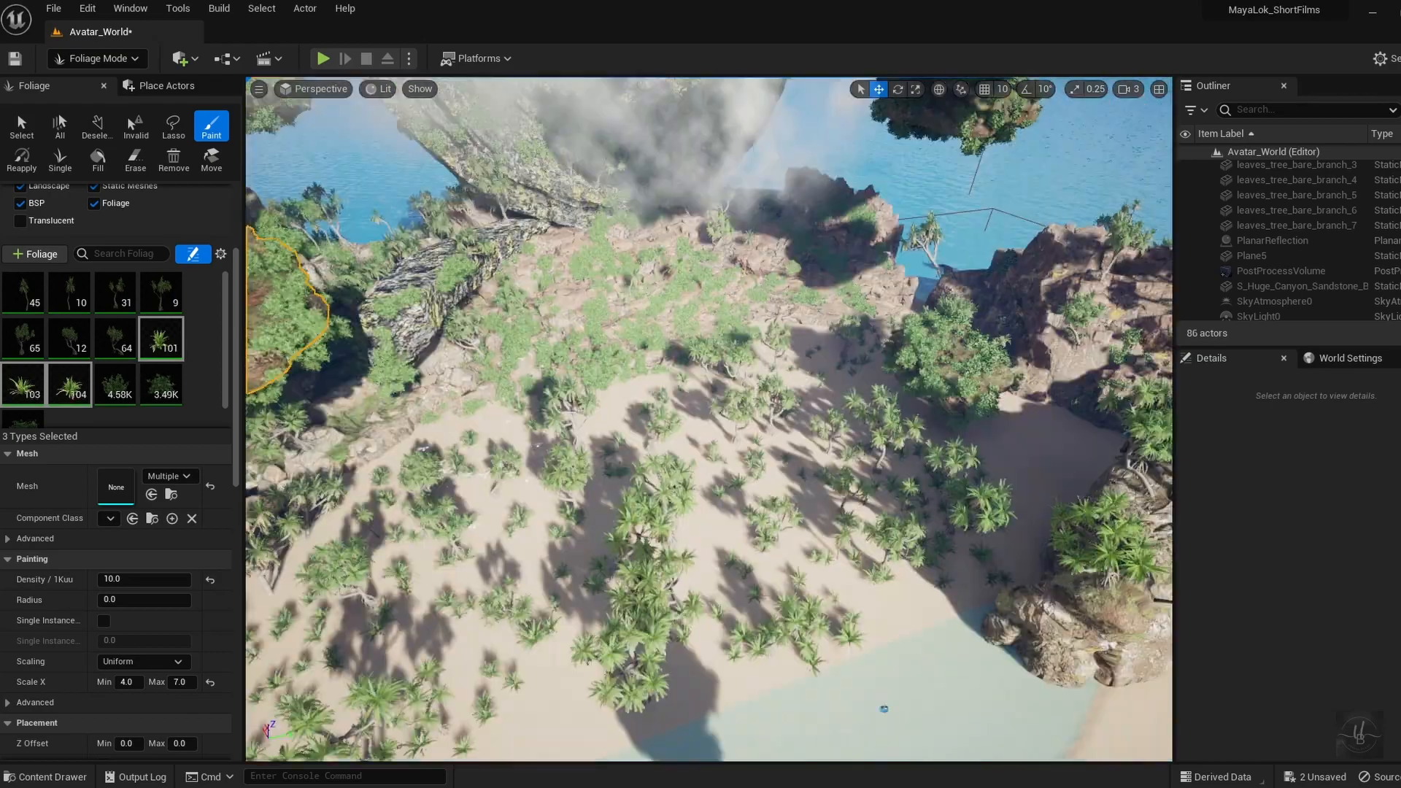
Examine CineCameraActor1's focus, post process, filmback preset and lens settings
{"action": "scroll", "coordinate": [117, 365], "scroll_direction": "down", "scroll_amount": 2}
{"action": "scroll", "coordinate": [117, 365], "scroll_direction": "down", "scroll_amount": 2}
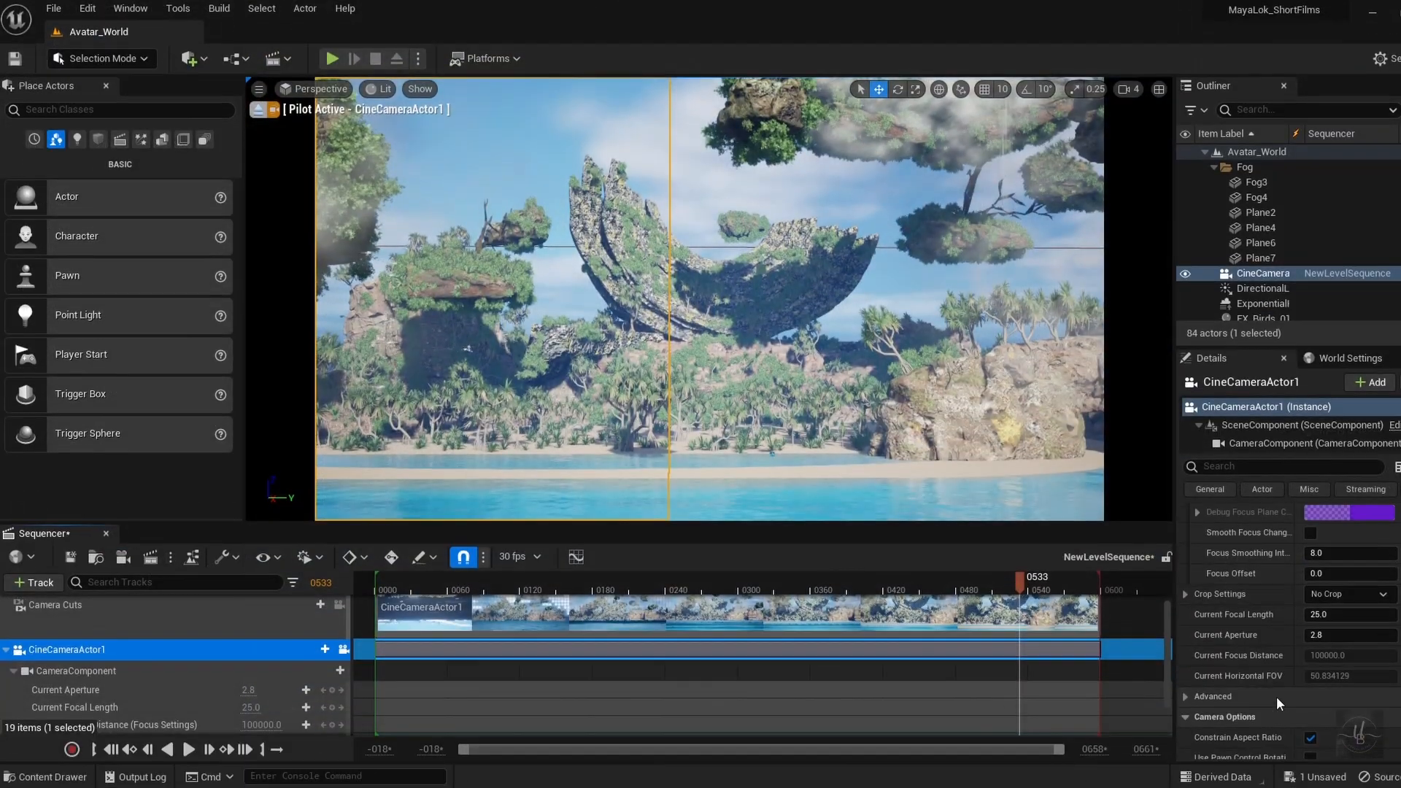
{"action": "scroll", "coordinate": [1277, 694], "scroll_direction": "down", "scroll_amount": 3}
{"action": "scroll", "coordinate": [1233, 623], "scroll_direction": "down", "scroll_amount": 5}
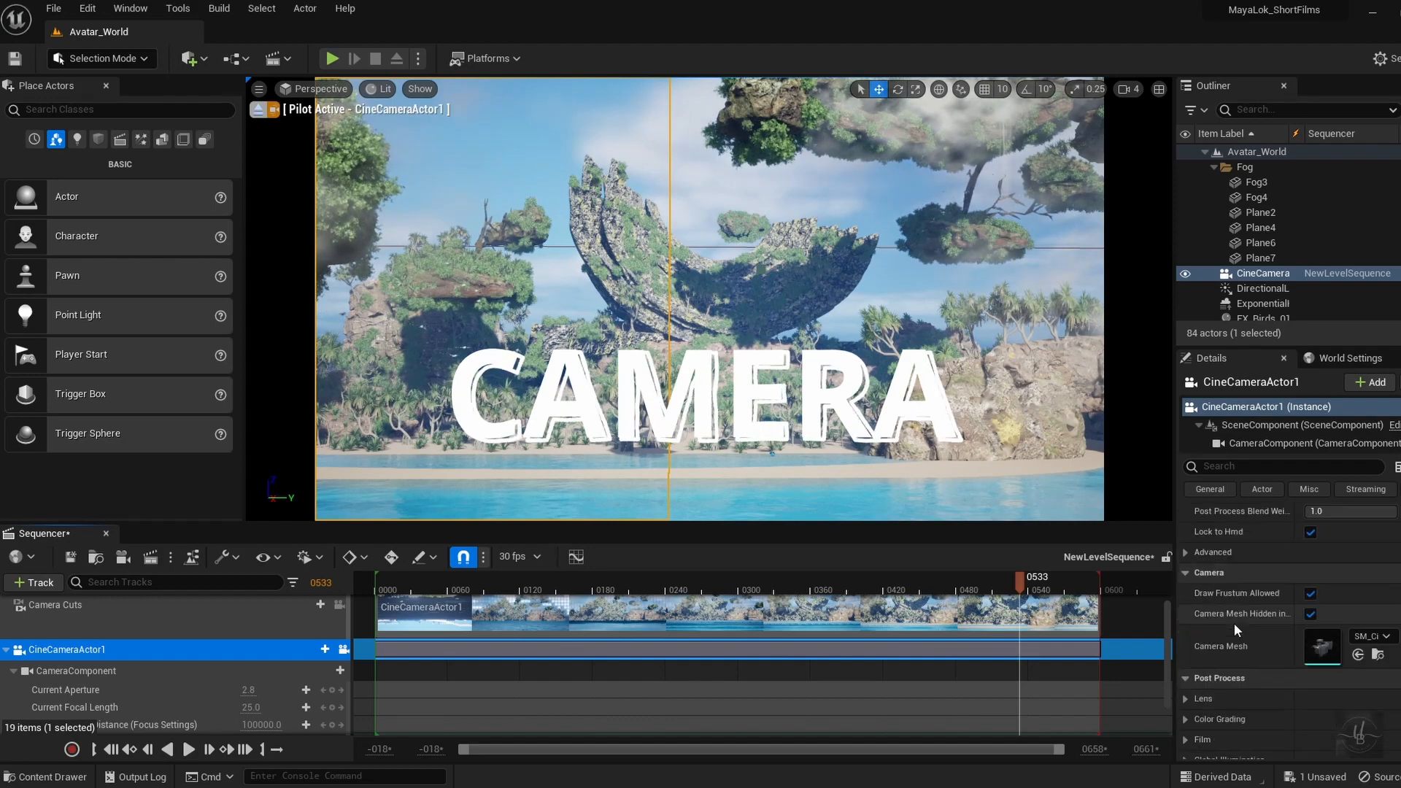
{"action": "scroll", "coordinate": [1314, 667], "scroll_direction": "up", "scroll_amount": 4}
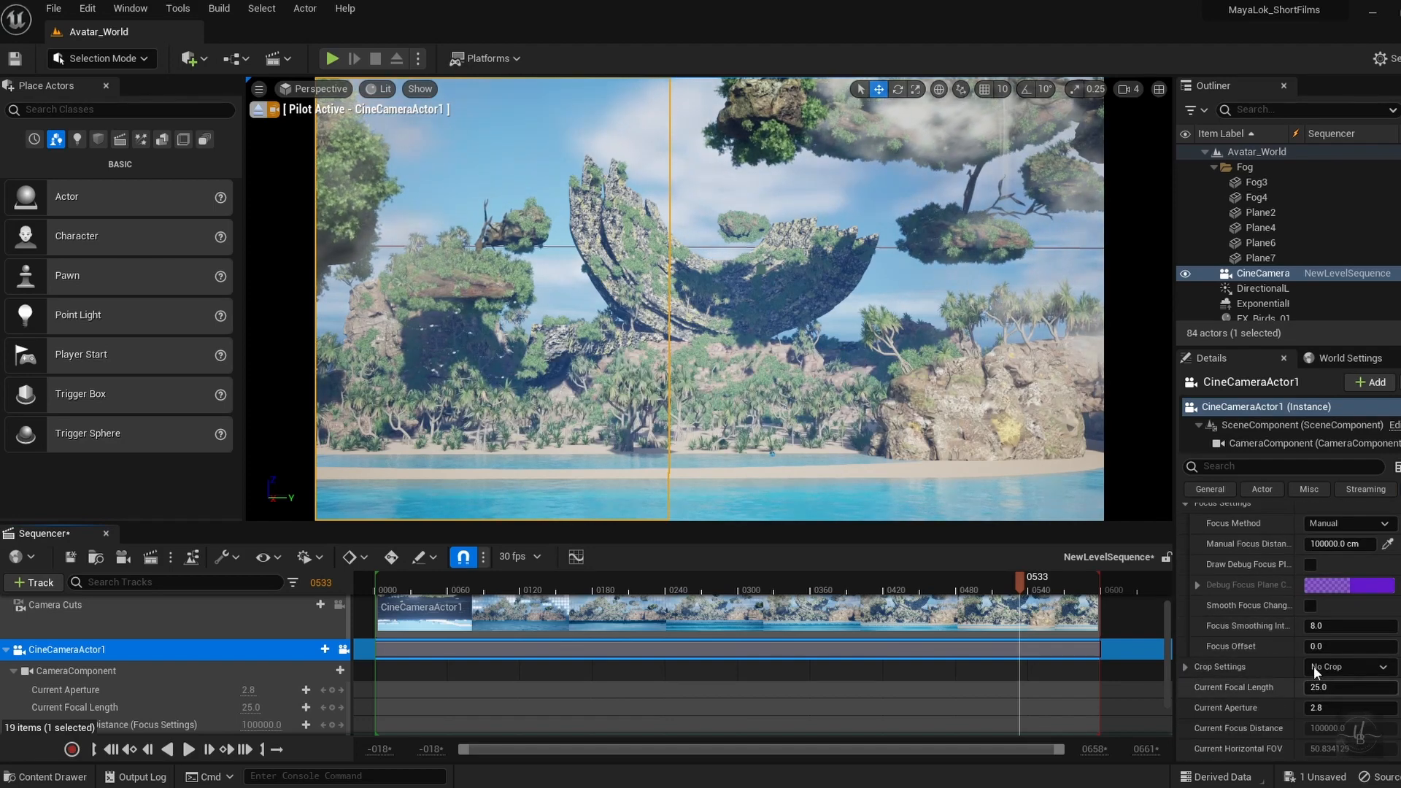
{"action": "left_click", "coordinate": [1335, 659]}
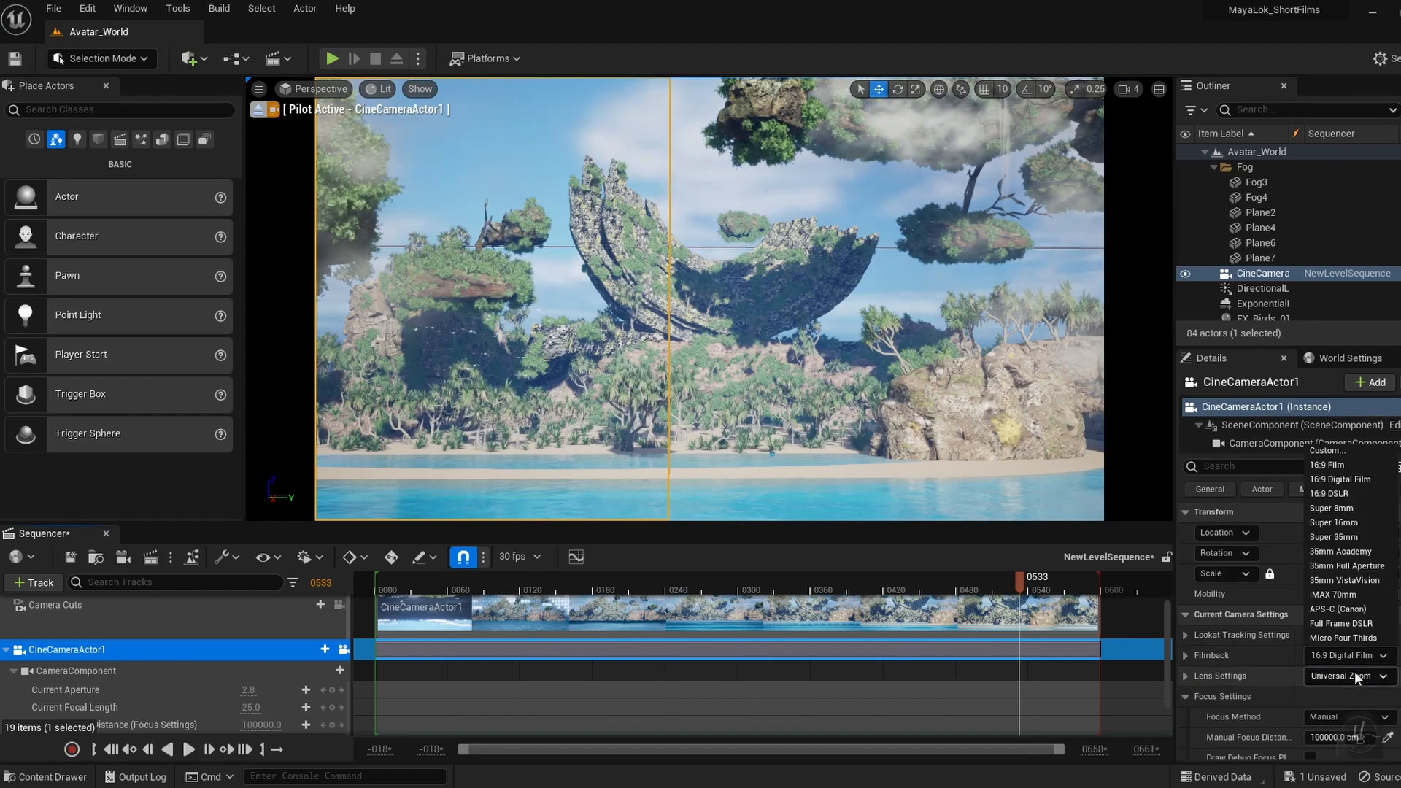
{"action": "left_click", "coordinate": [1349, 450]}
{"action": "scroll", "coordinate": [1241, 664], "scroll_direction": "down", "scroll_amount": 1}
{"action": "left_click", "coordinate": [1184, 629]}
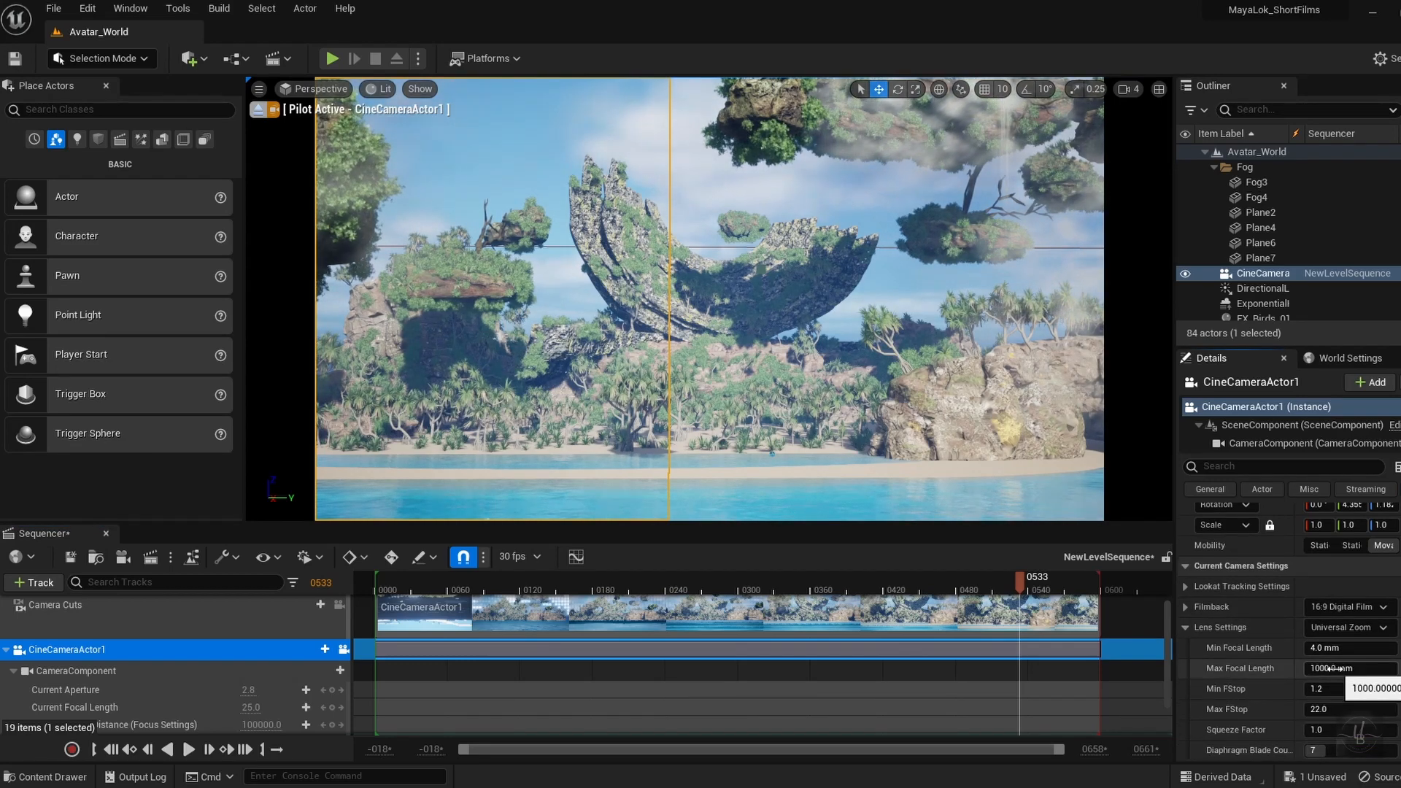
{"action": "key", "text": "ctrl+z"}
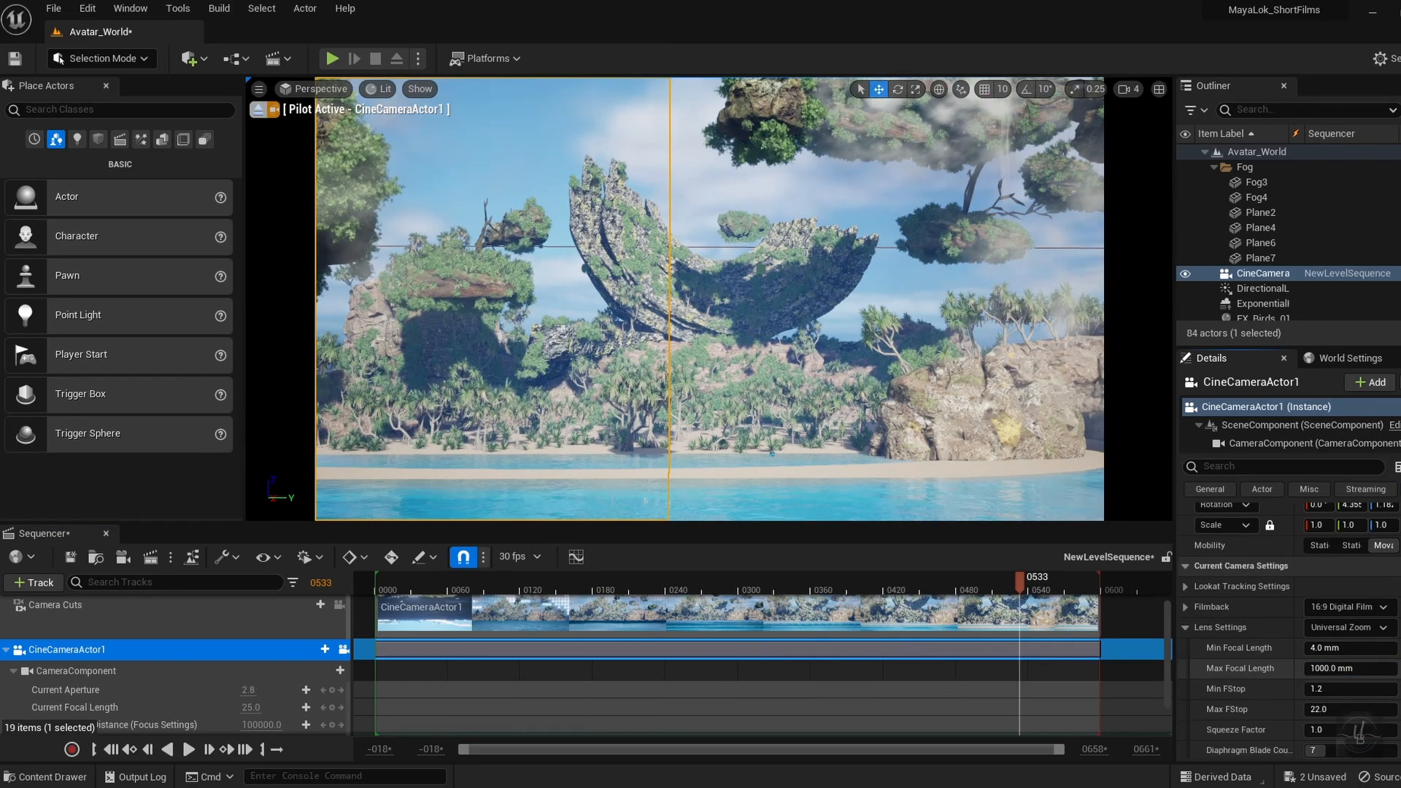
Try a 35 mm sensor width with a sensor height of about 16.16 mm in the cine camera's filmback
{"action": "left_click_drag", "start_coordinate": [1342, 631], "coordinate": [1383, 631]}
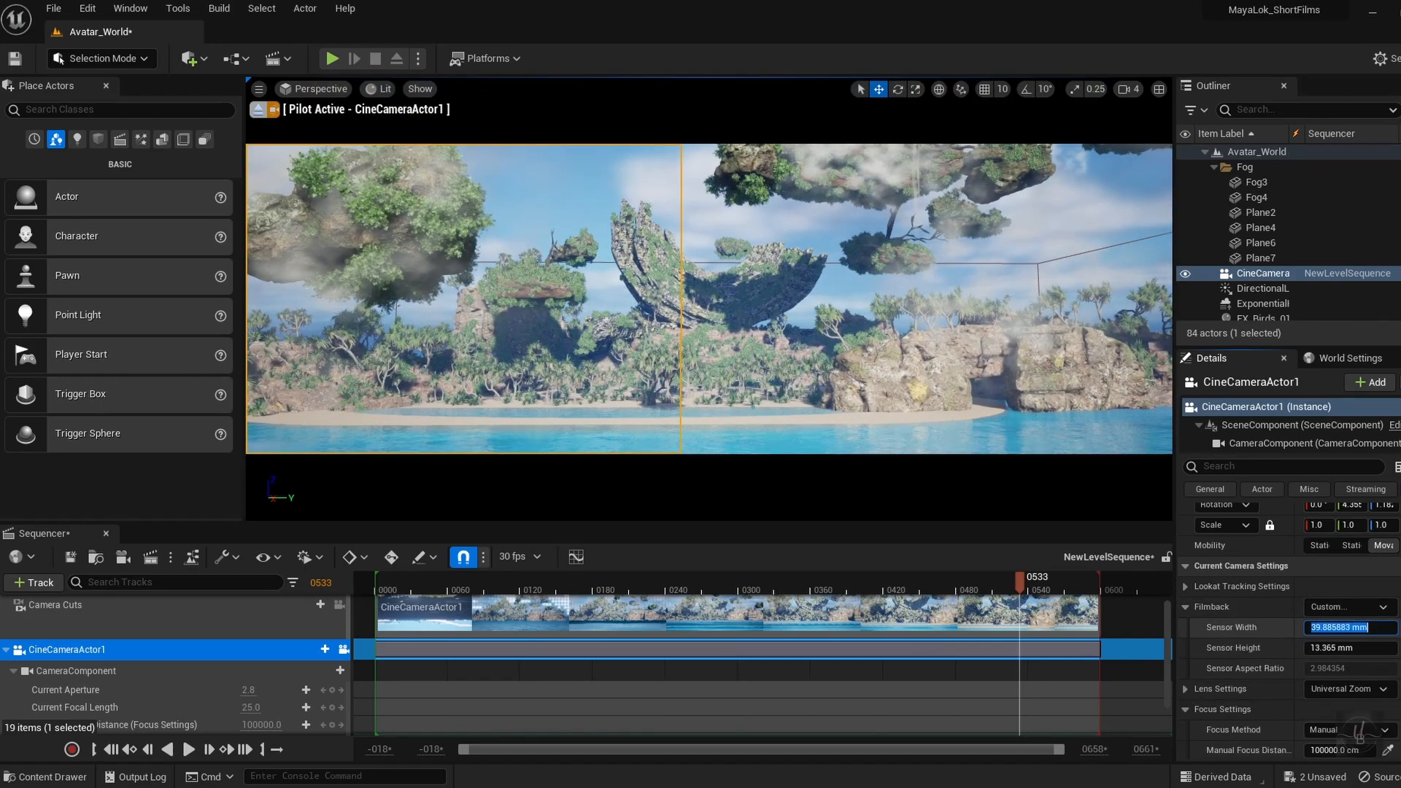
{"action": "left_click", "coordinate": [1386, 632]}
{"action": "type", "text": "35"}
{"action": "key", "text": "Return"}
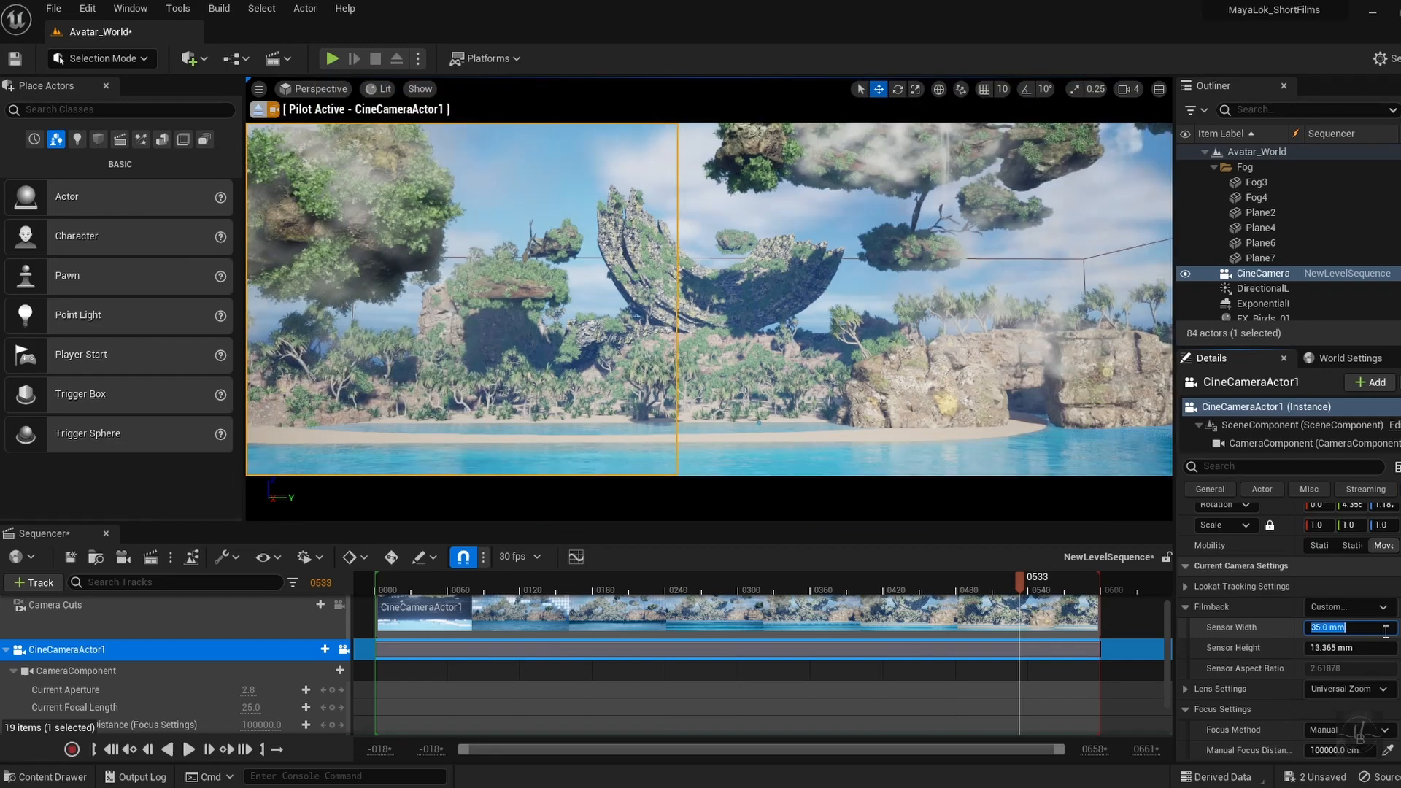
{"action": "left_click_drag", "start_coordinate": [1373, 651], "coordinate": [1389, 651]}
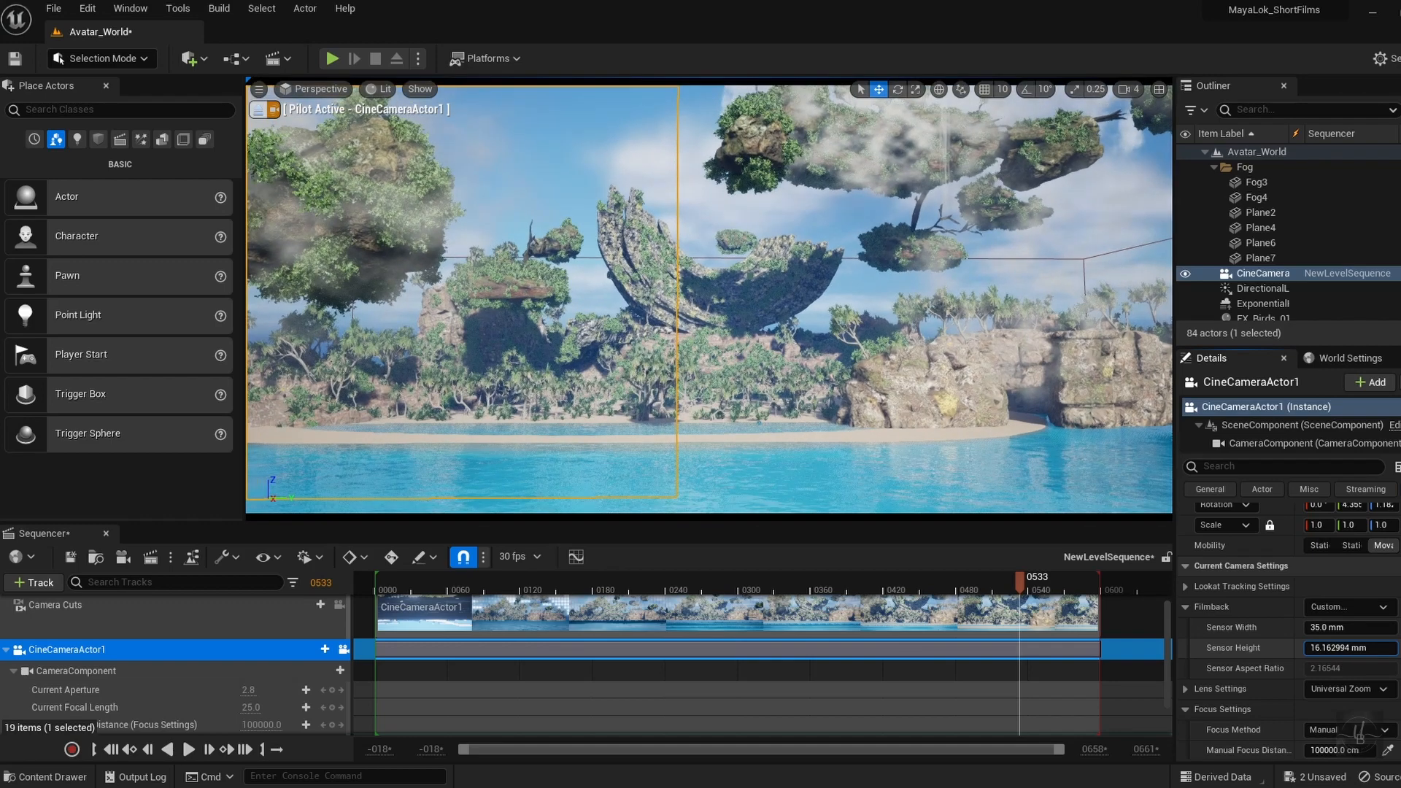
{"action": "left_click", "coordinate": [1378, 648]}
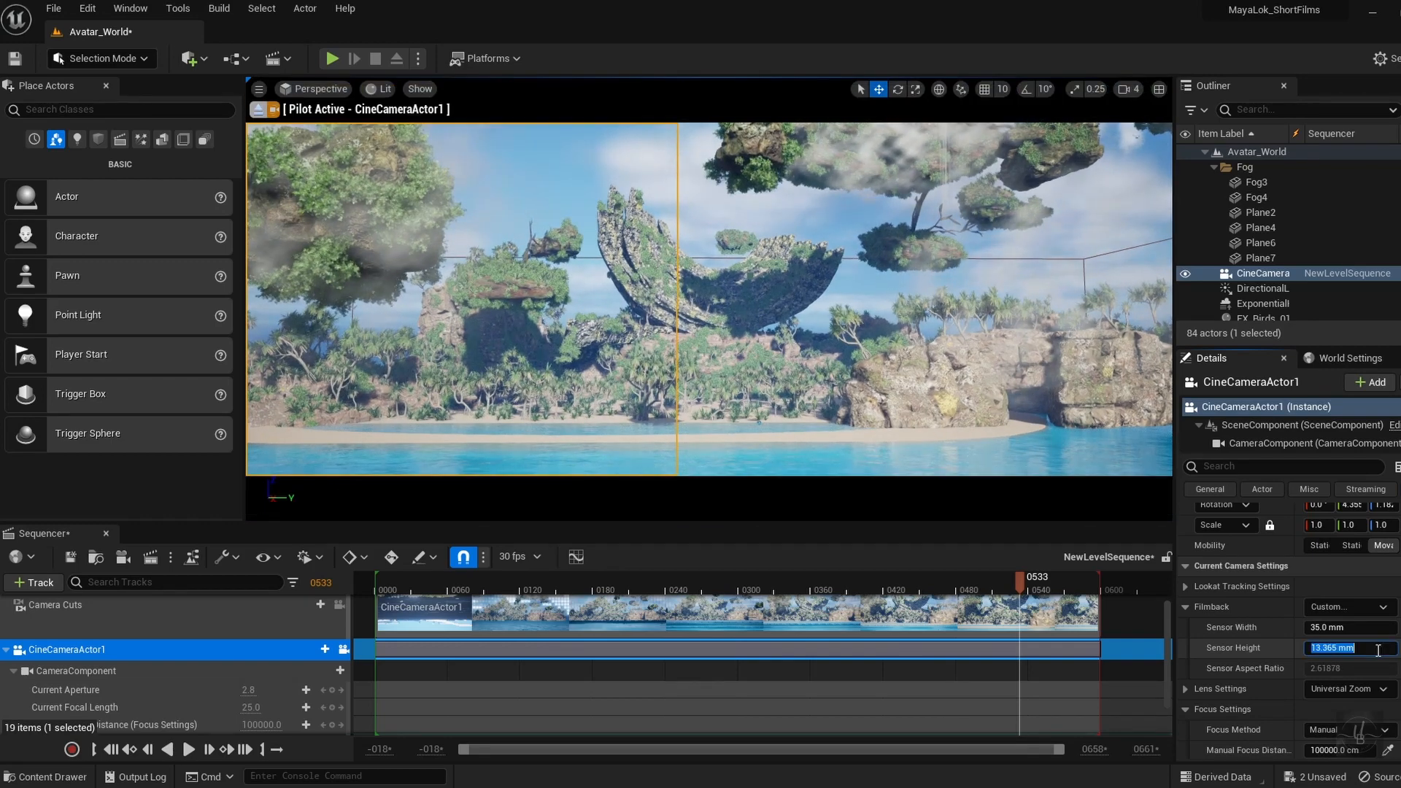
{"action": "left_click", "coordinate": [1350, 606]}
Set the cine camera's sensor width to 35 mm and its sensor height to 15 mm
{"action": "left_click", "coordinate": [1347, 622]}
{"action": "type", "text": "3"}
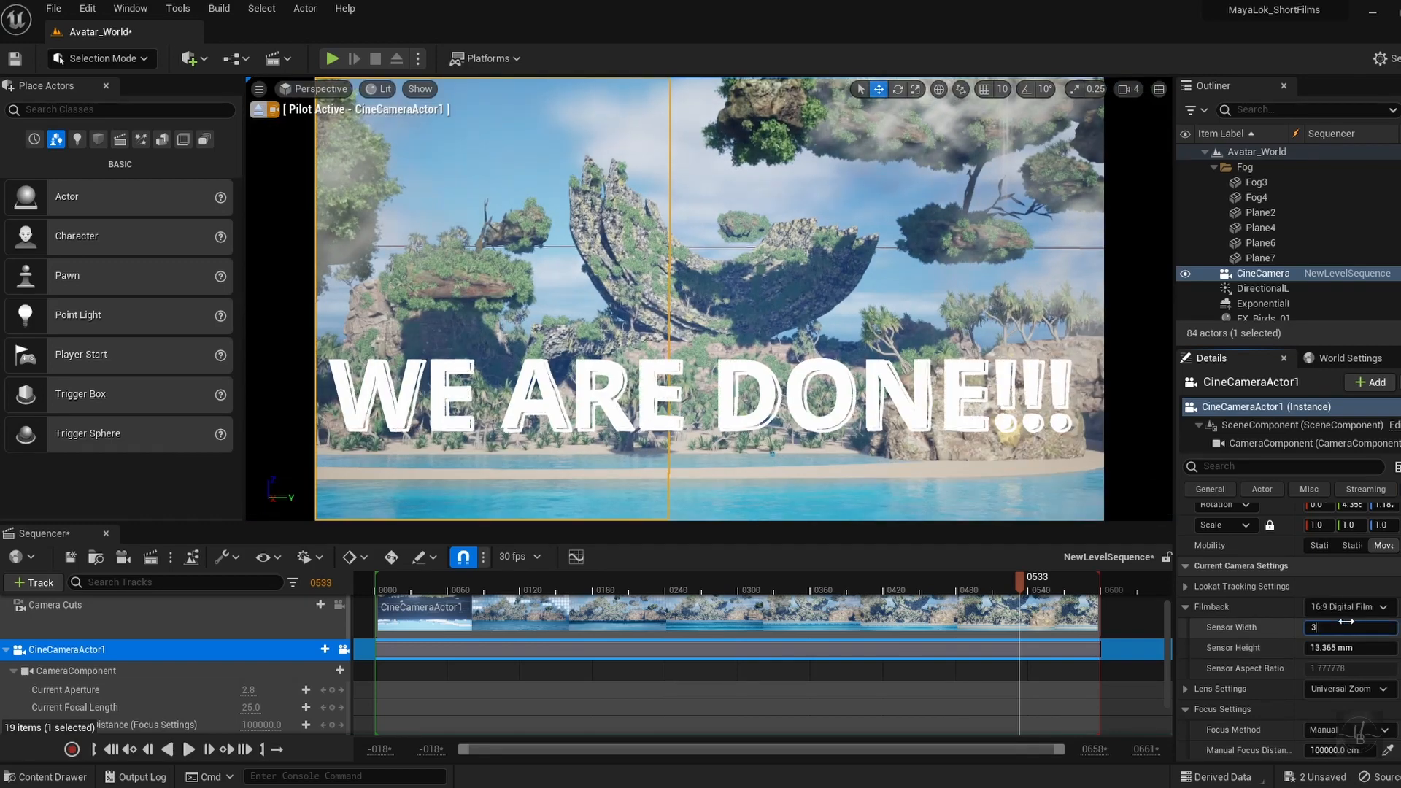
{"action": "type", "text": "5"}
{"action": "key", "text": "Return"}
{"action": "left_click", "coordinate": [1343, 649]}
{"action": "type", "text": "15"}
{"action": "key", "text": "Return"}
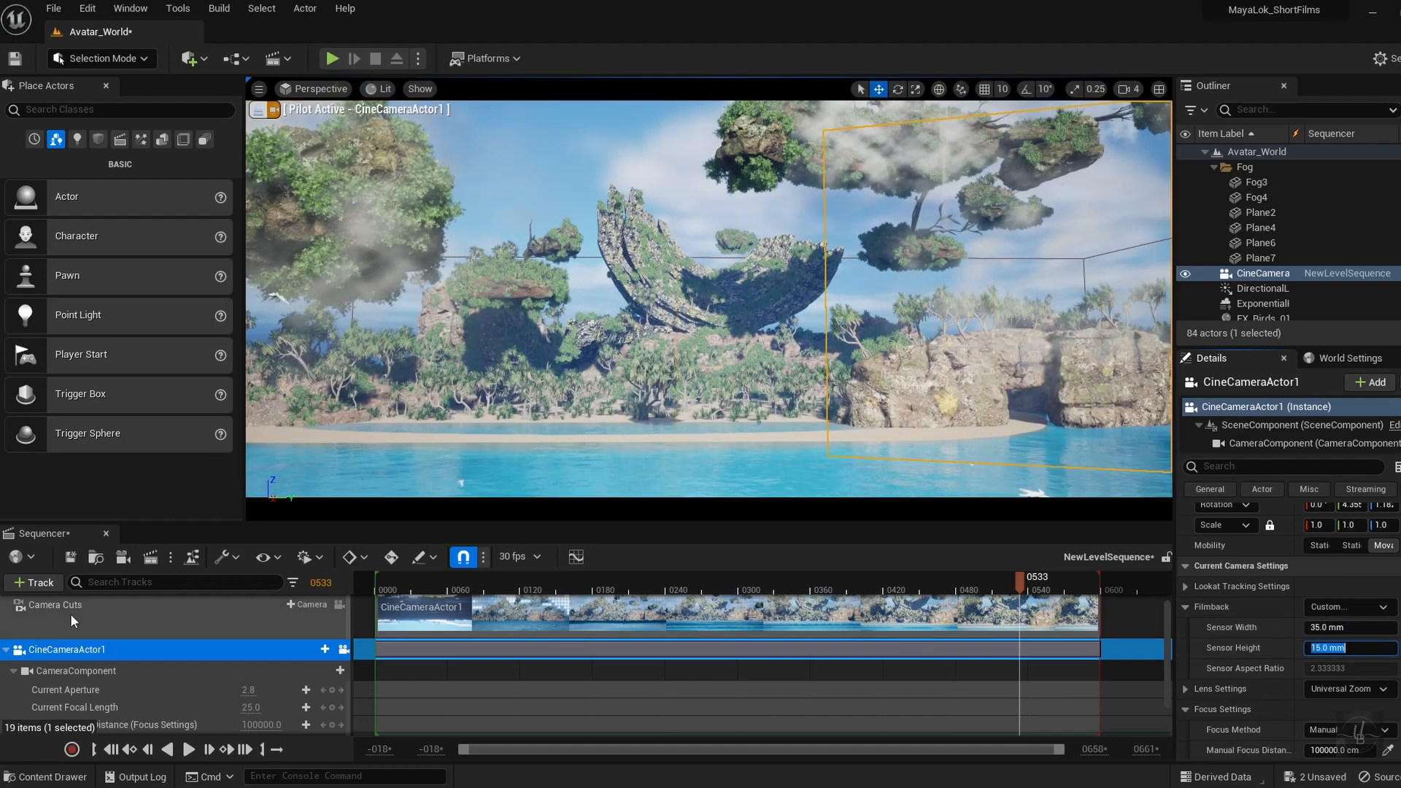
Save all modified content, including the Avatar_World level, and clear the actor selection
{"action": "key", "text": "ctrl+space"}
{"action": "left_click", "coordinate": [164, 545]}
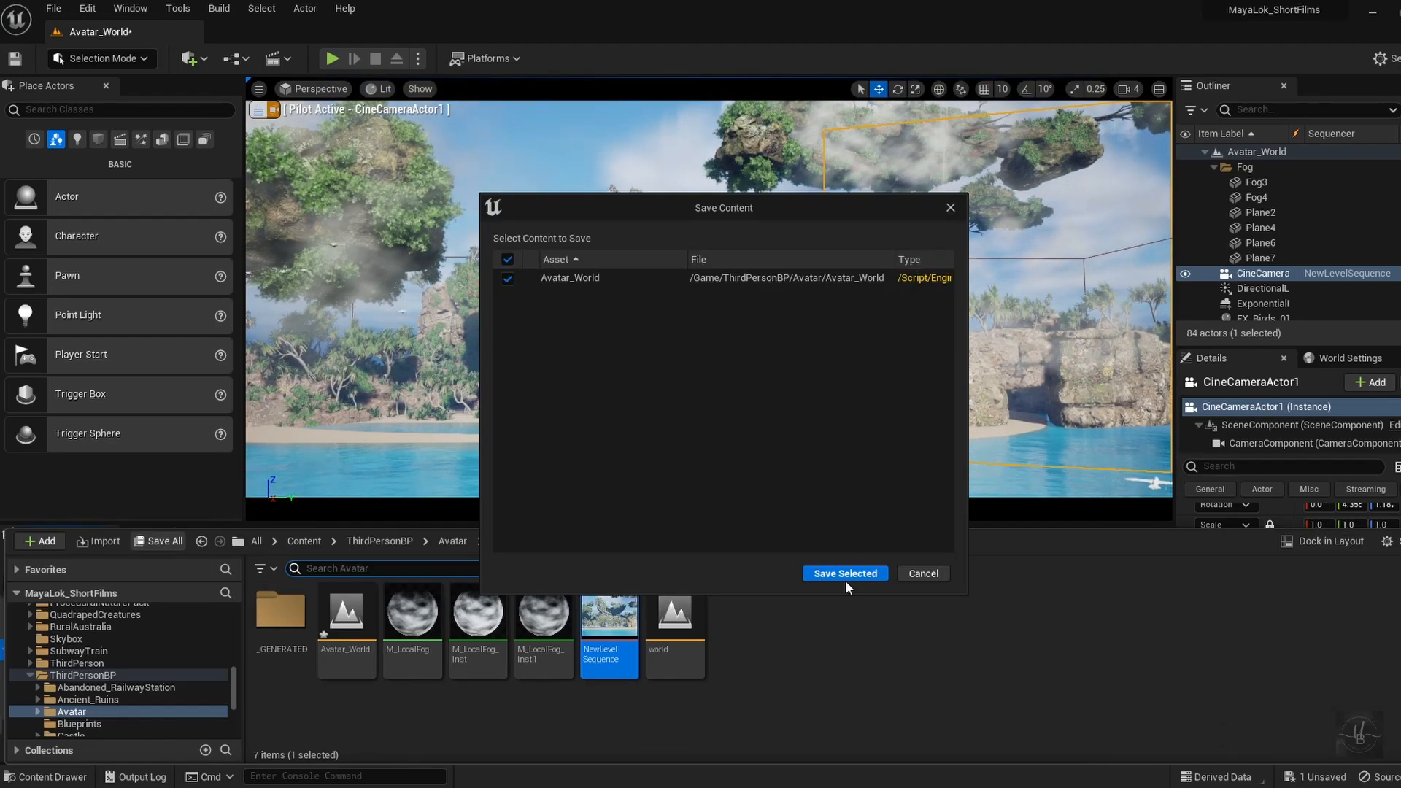
{"action": "left_click", "coordinate": [845, 574]}
{"action": "left_click", "coordinate": [690, 146]}
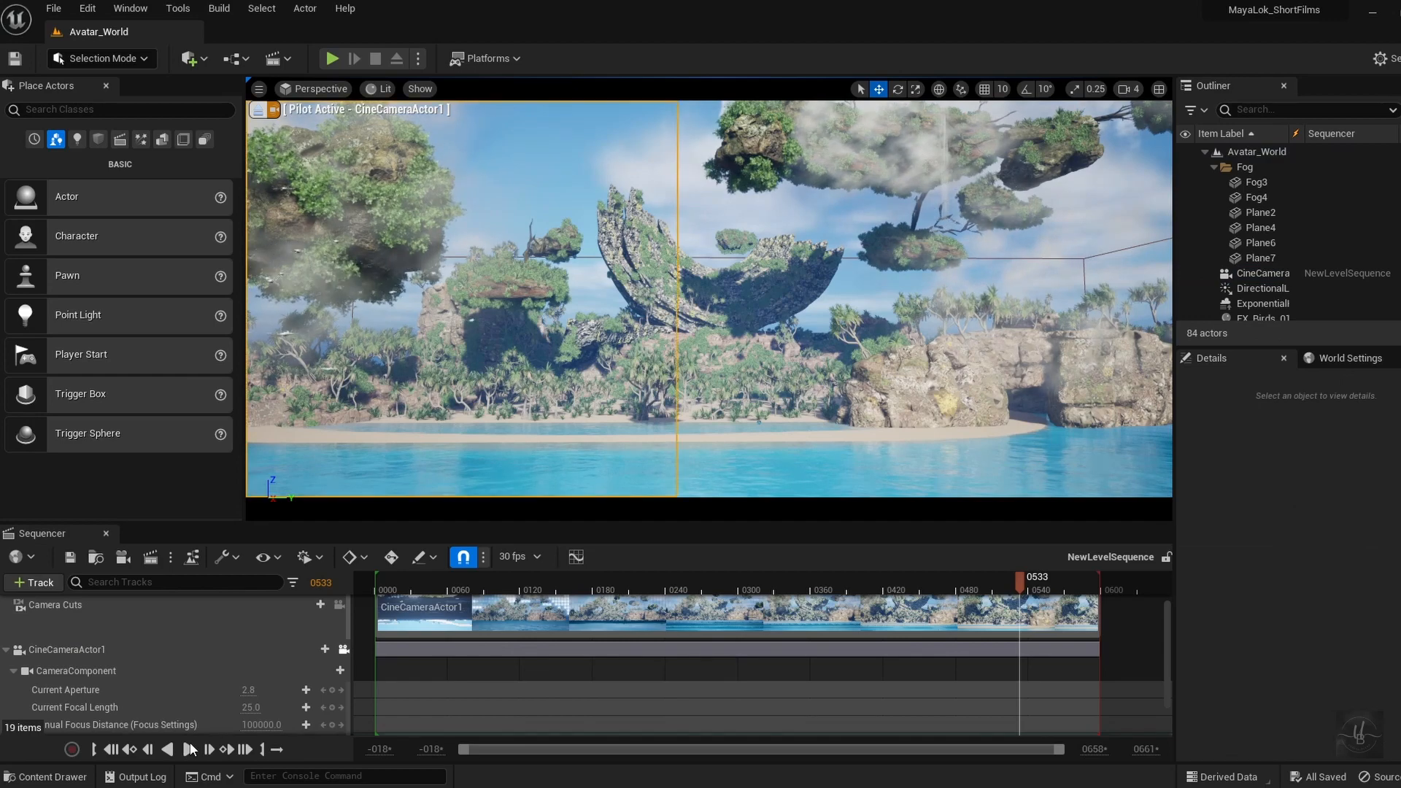
Play the camera sequence briefly, pause it and set the camera's current focal length to 35
{"action": "left_click", "coordinate": [190, 750]}
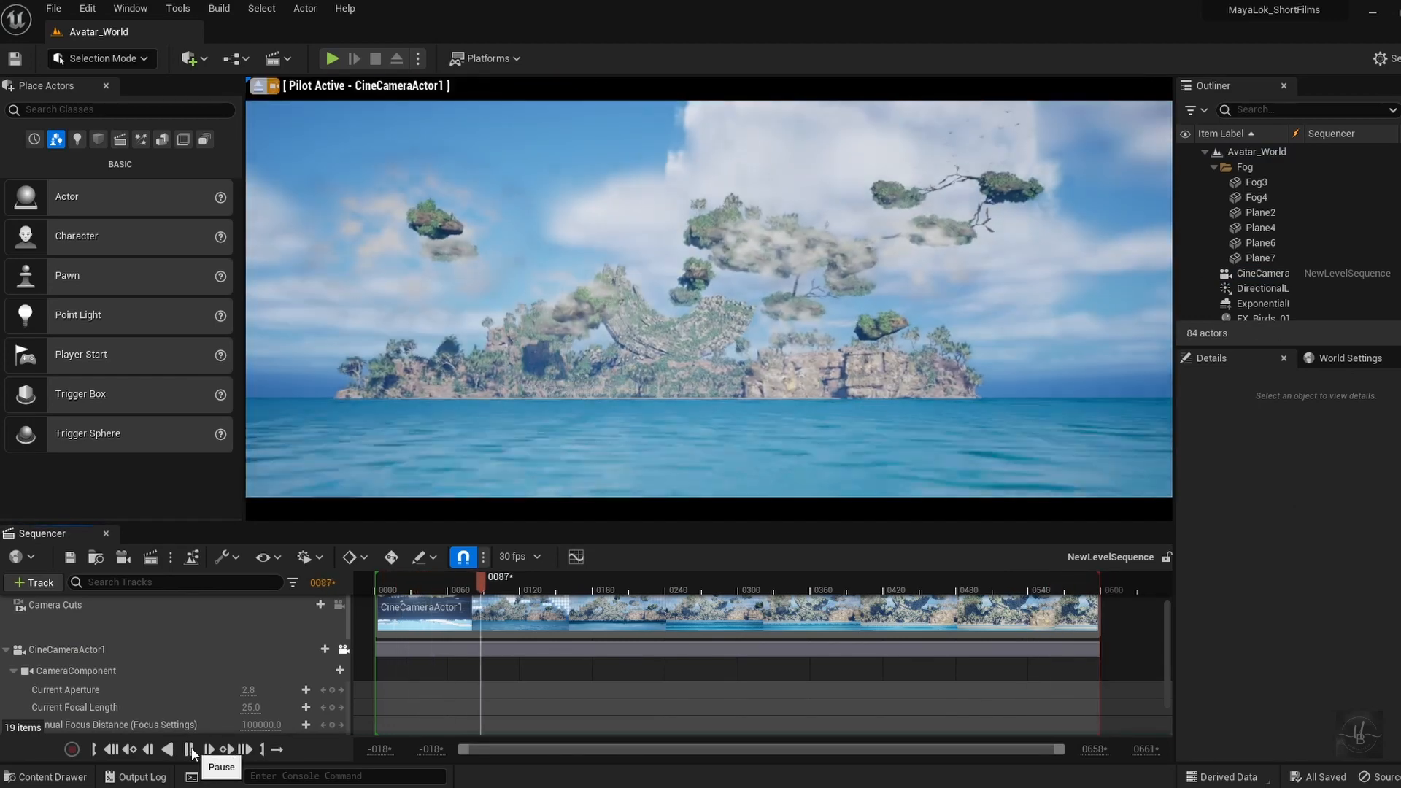
{"action": "left_click", "coordinate": [190, 750]}
{"action": "type", "text": "5"}
{"action": "key", "text": "Return"}
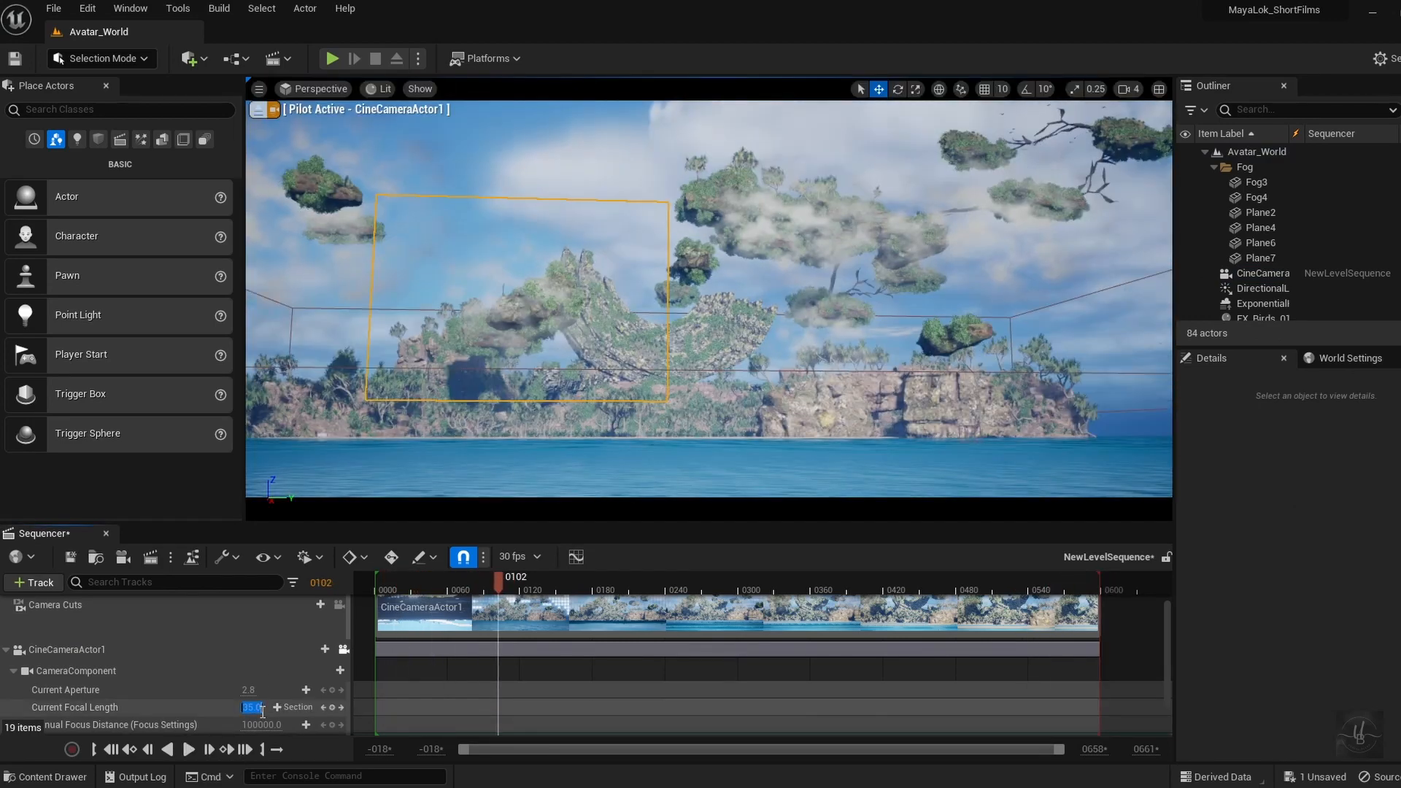
Play the sequence from frame 0 to review the camera move and select the camera's first transform keyframe
{"action": "left_click", "coordinate": [390, 584]}
{"action": "key", "text": "space"}
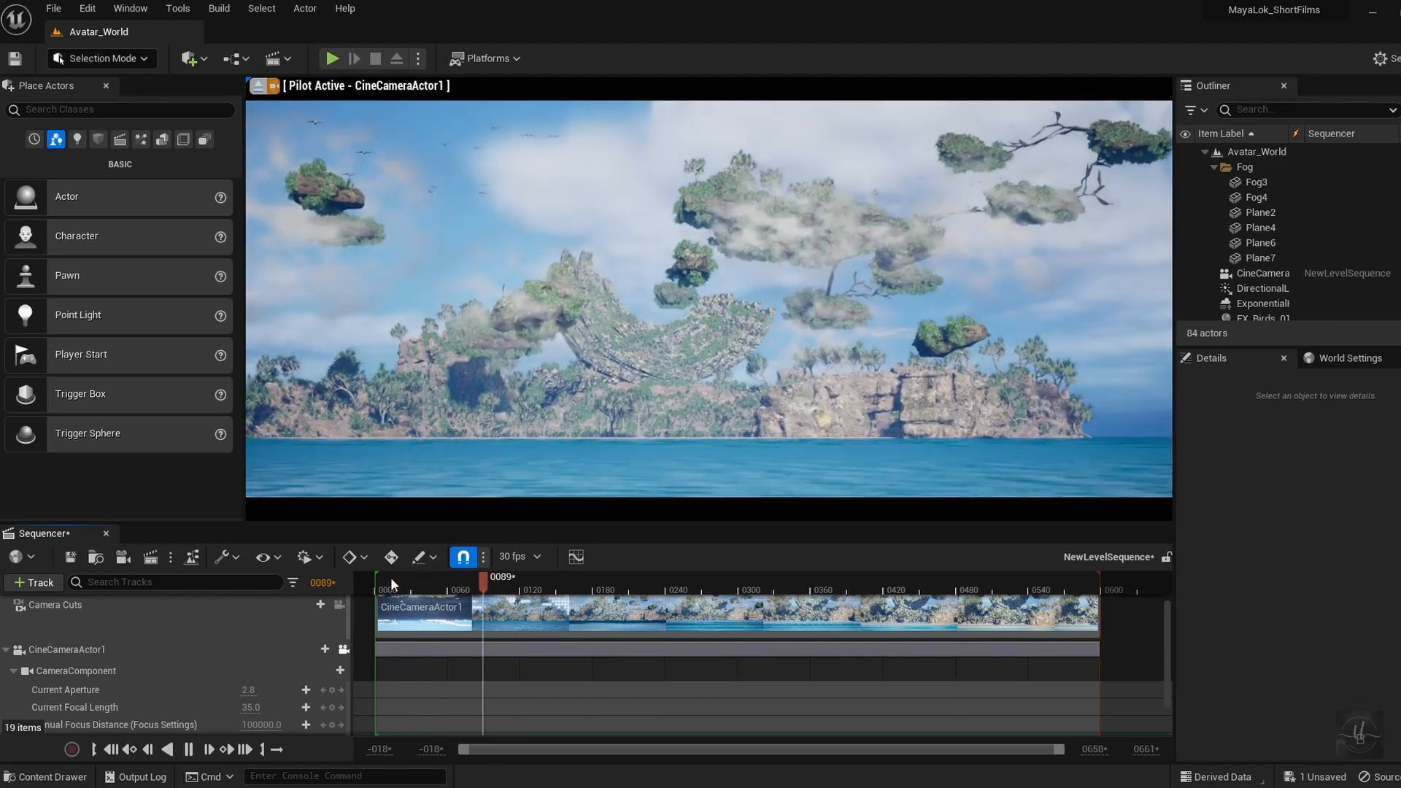
{"action": "key", "text": "space"}
{"action": "scroll", "coordinate": [425, 685], "scroll_direction": "down", "scroll_amount": 2}
{"action": "left_click", "coordinate": [375, 704]}
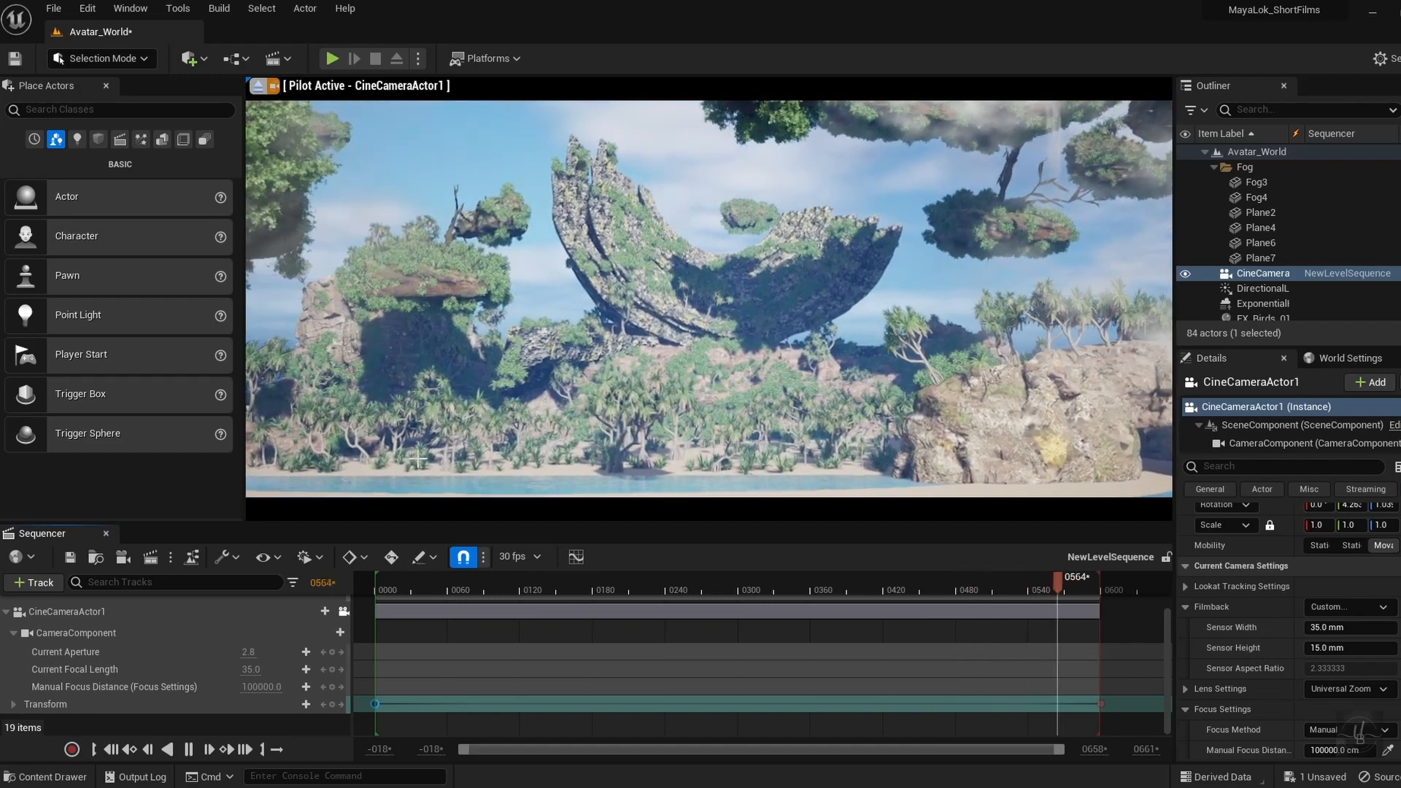
Leave the CineCameraActor1 view and save the Avatar_World level
{"action": "left_click", "coordinate": [343, 613]}
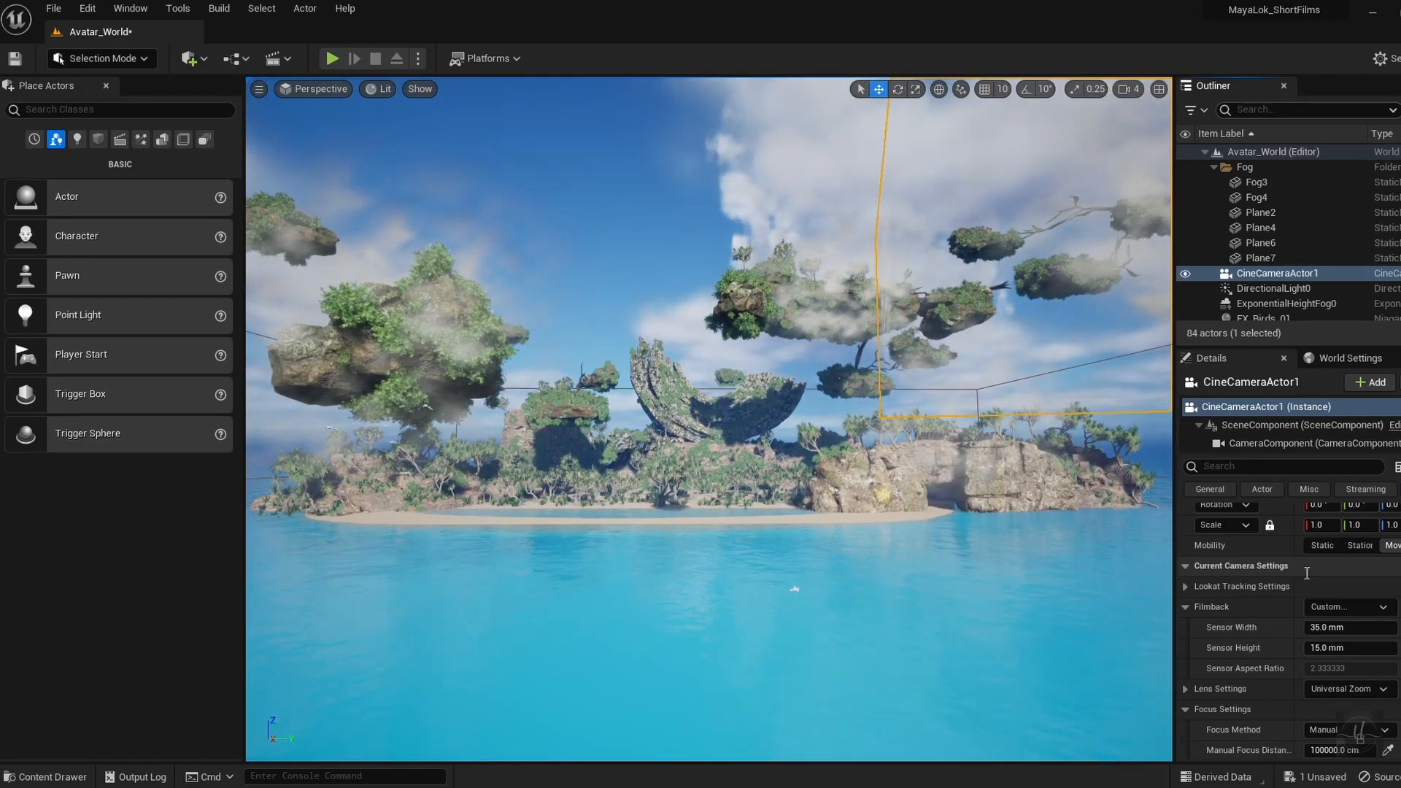
{"action": "key", "text": "ctrl+s"}
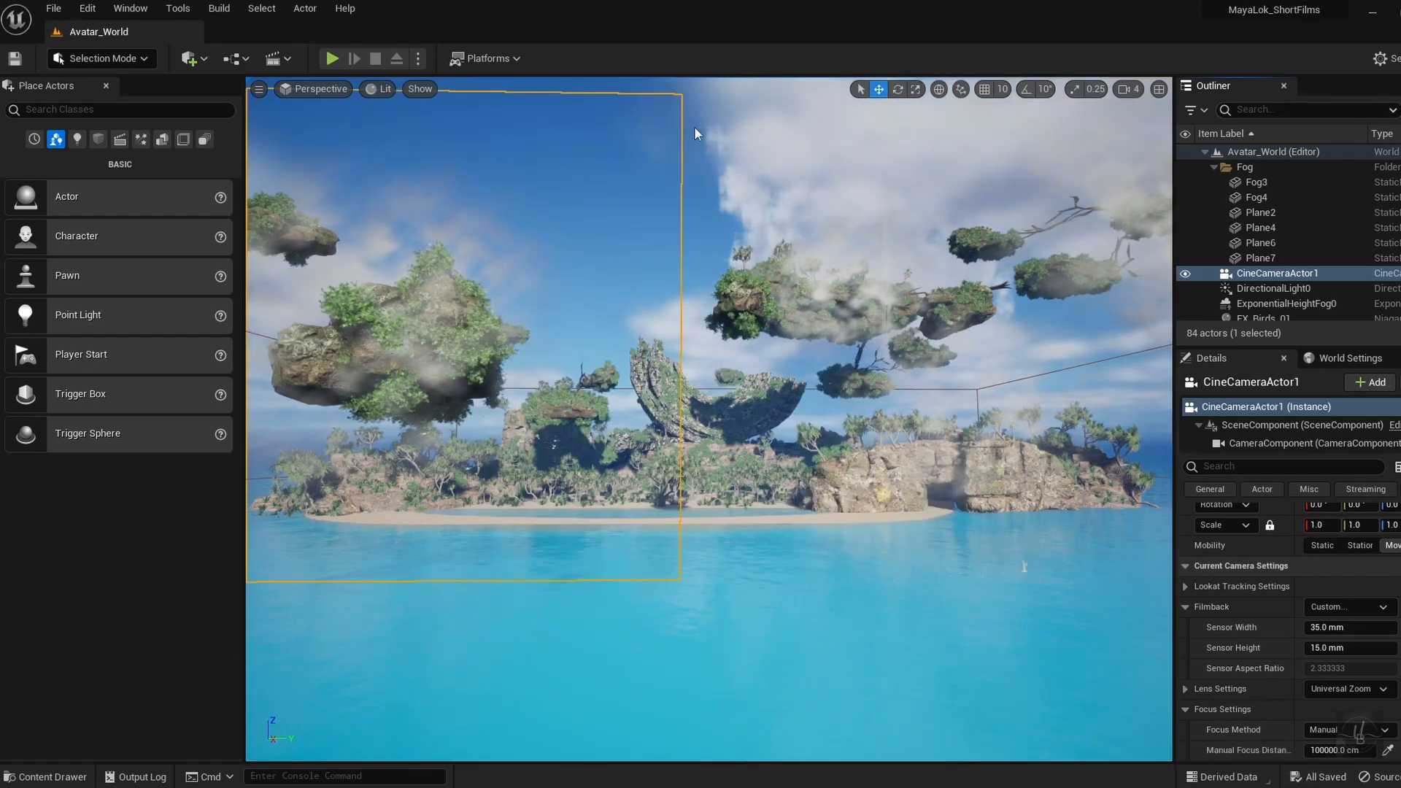